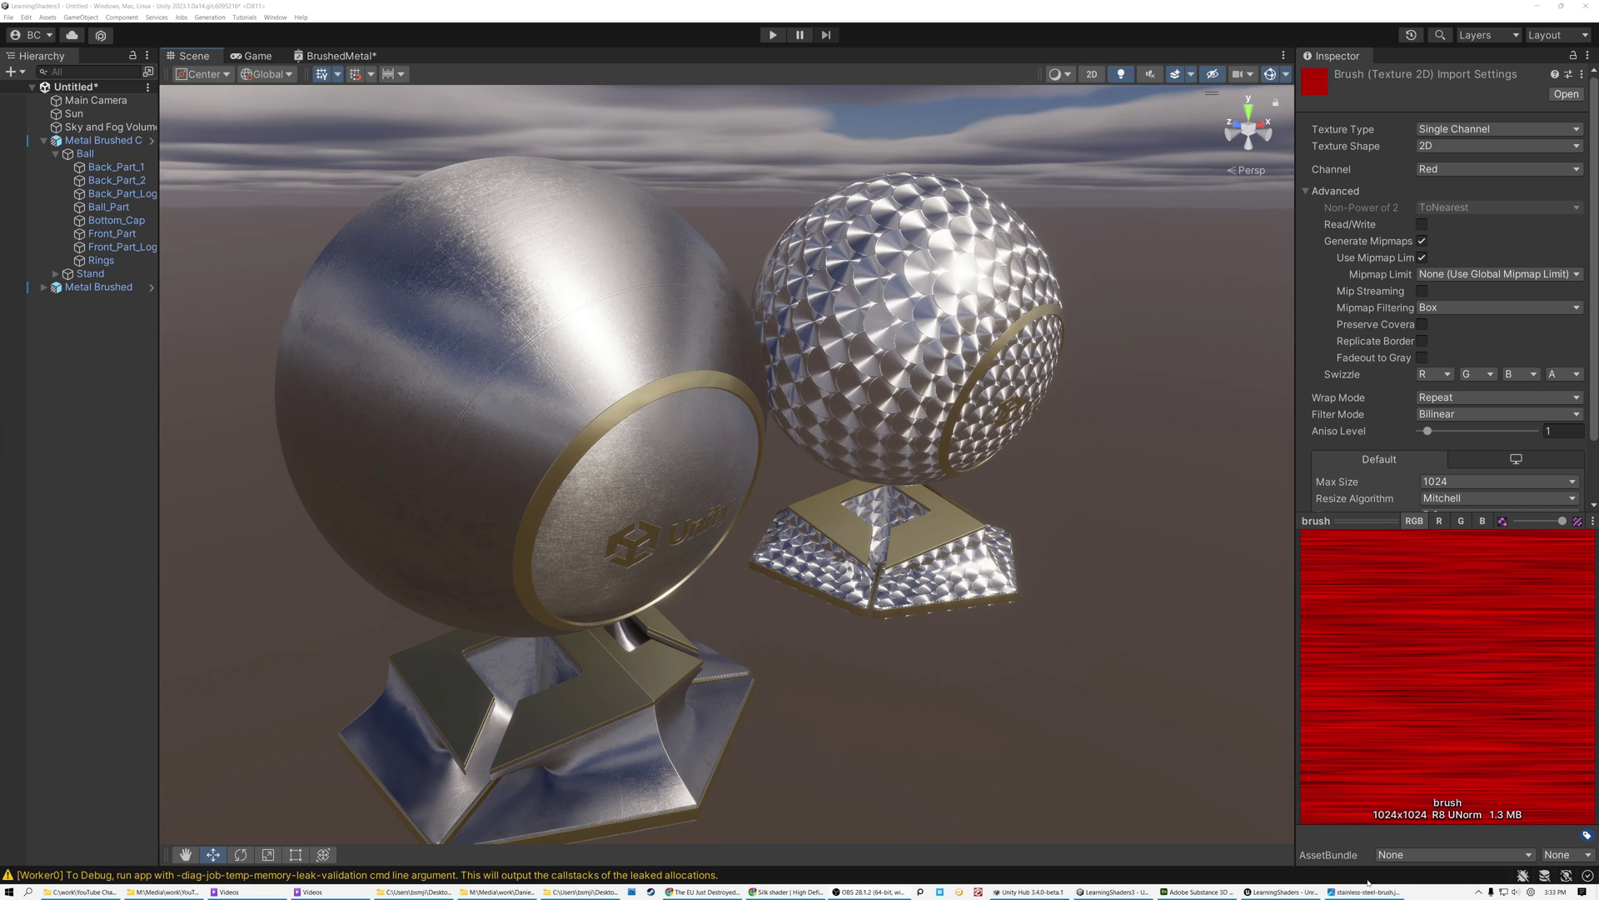
Switch to Photos and examine the highlights in the brushed stainless steel image, the golden grooved sphere photo and the image before it
{"action": "mouse_move", "coordinate": [1367, 895]}
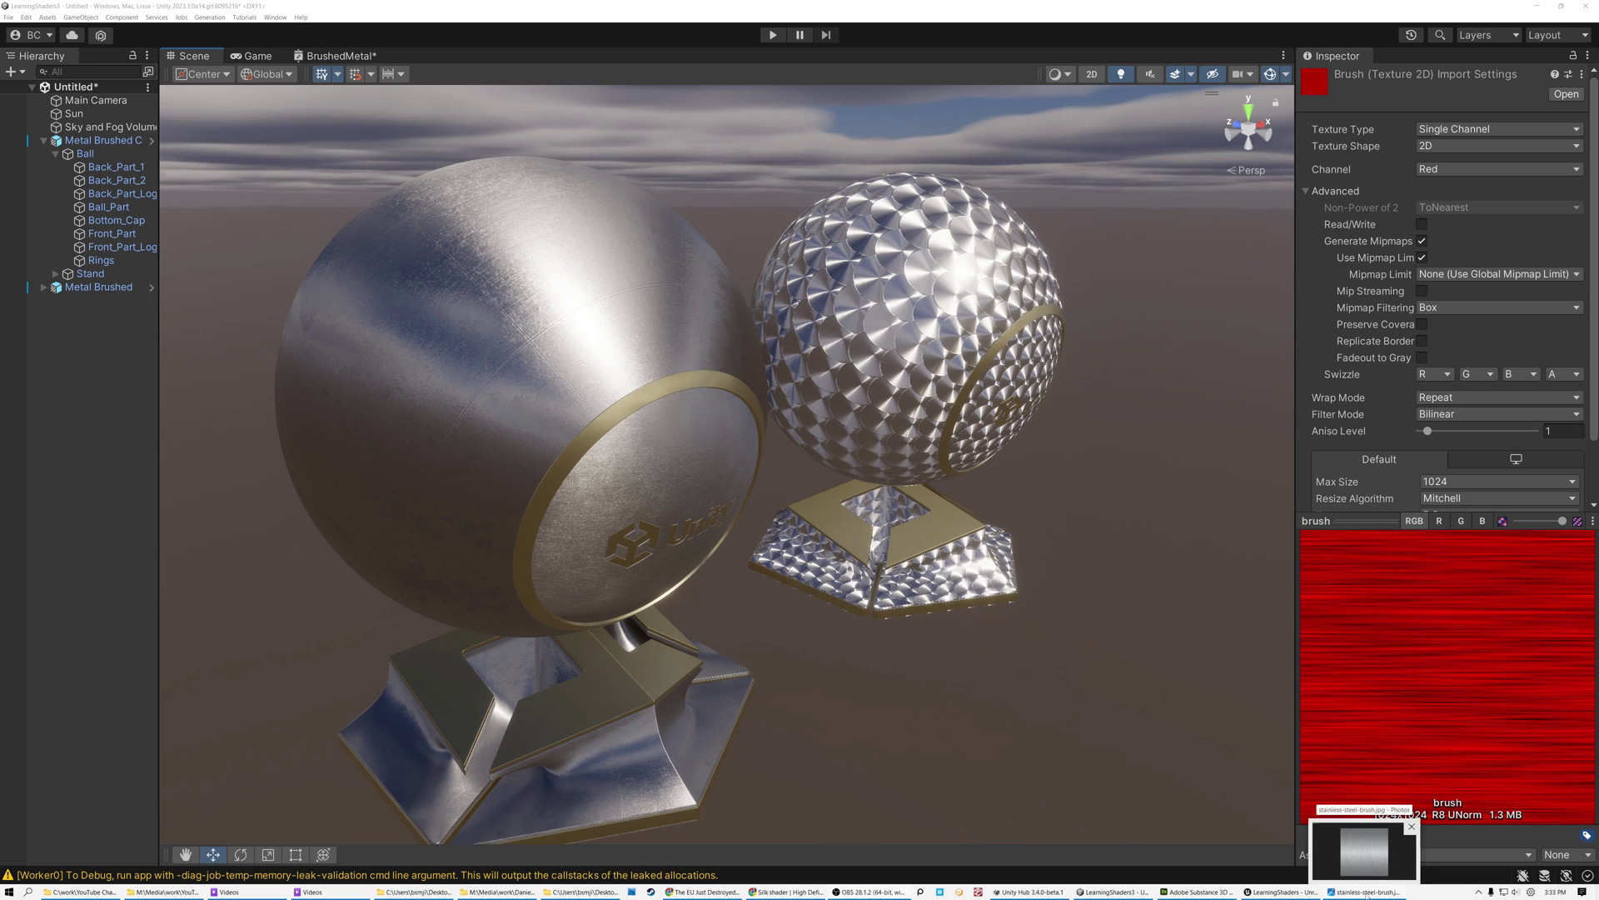
{"action": "left_click", "coordinate": [1366, 894]}
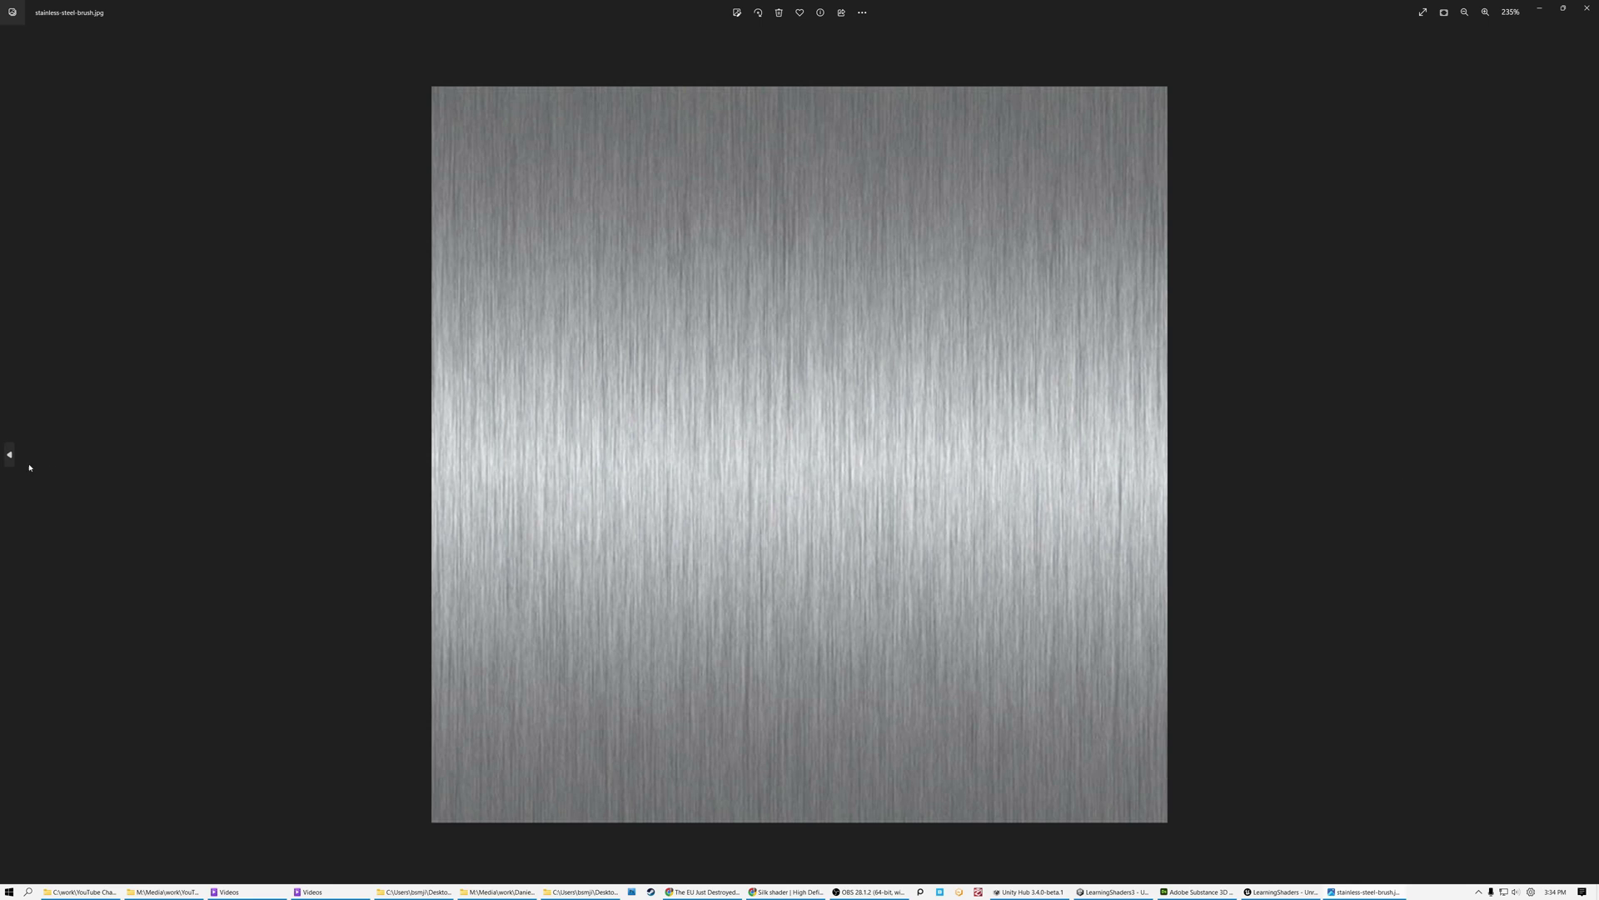
{"action": "left_click", "coordinate": [10, 455]}
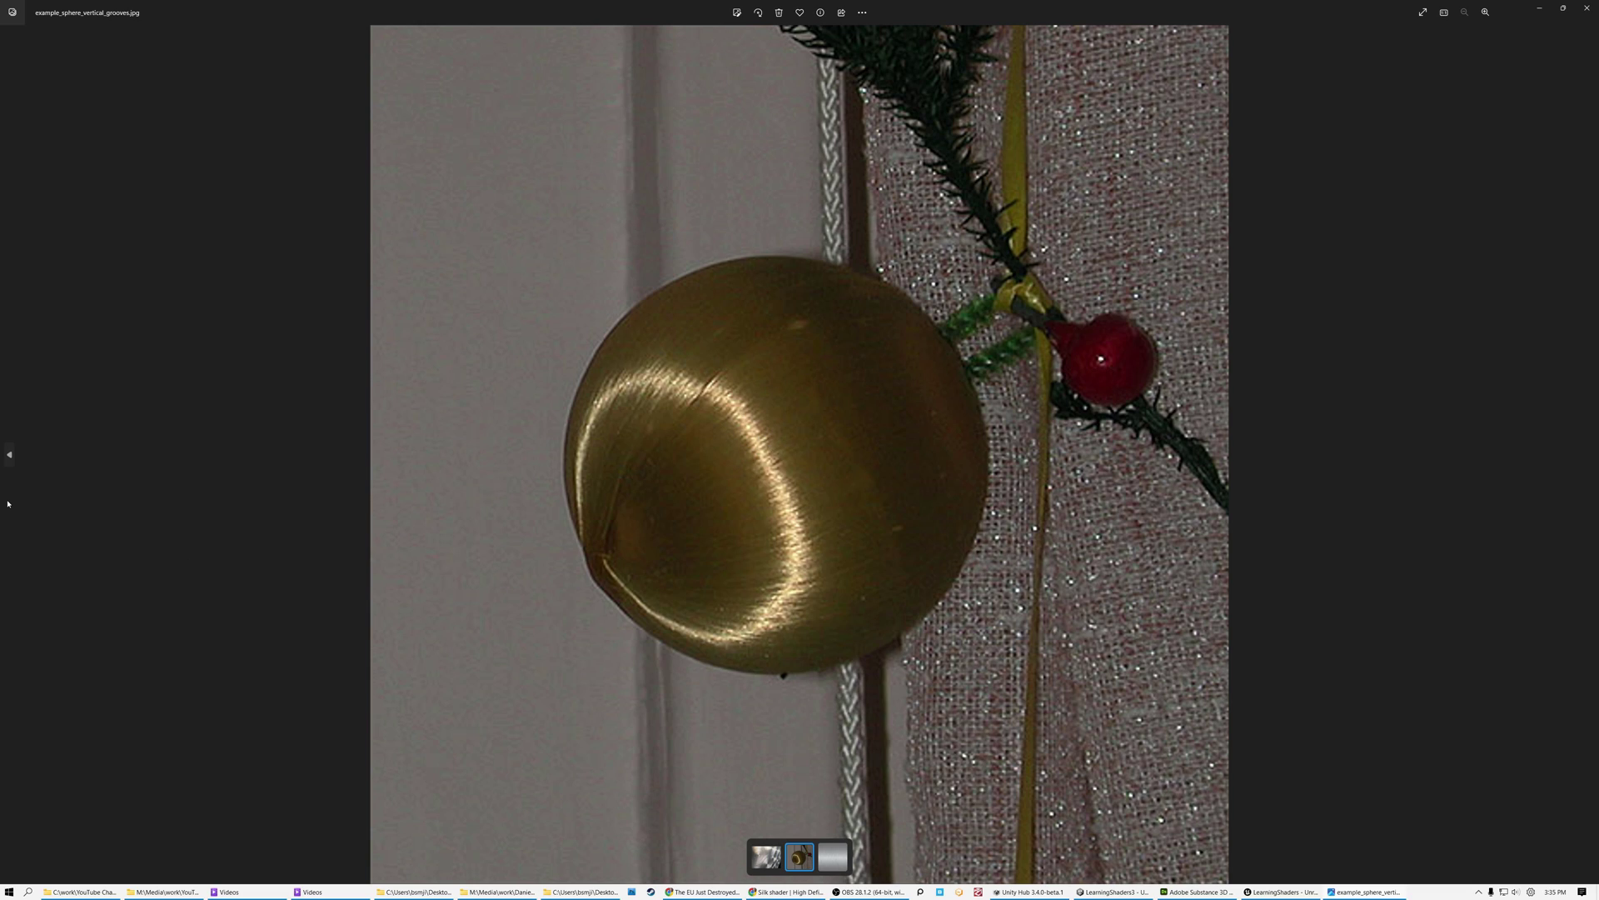
{"action": "left_click", "coordinate": [10, 456]}
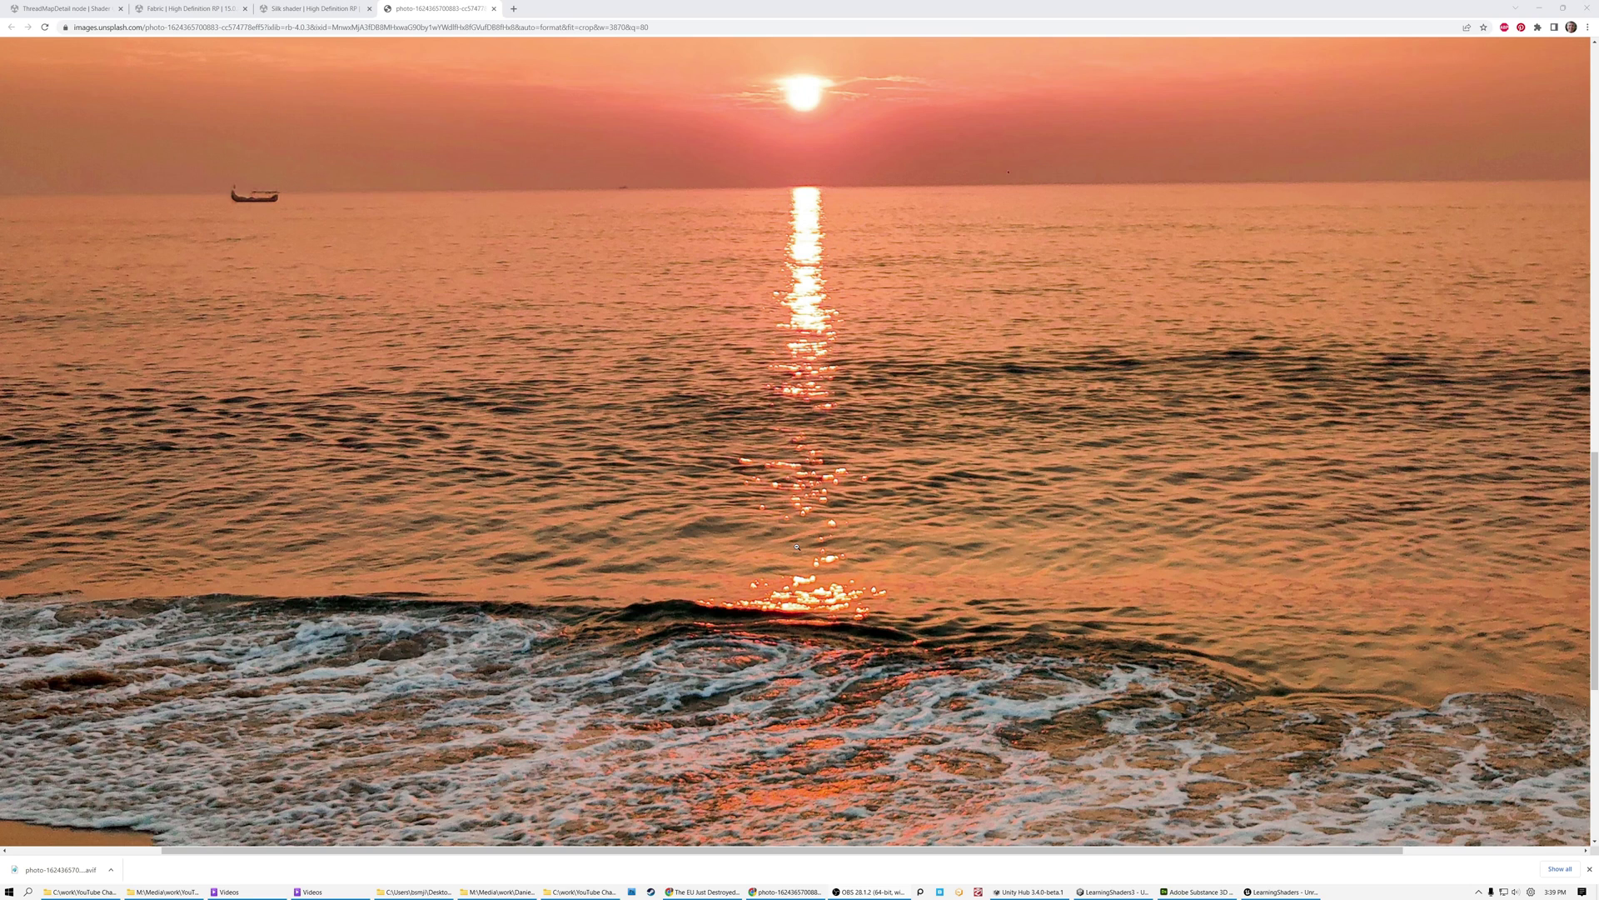
Switch back to Unity and examine the highlights on both brushed metal balls from several angles and close up
{"action": "key", "text": "alt+Tab"}
{"action": "left_click_drag", "start_coordinate": [661, 594], "coordinate": [924, 671], "text": "alt"}
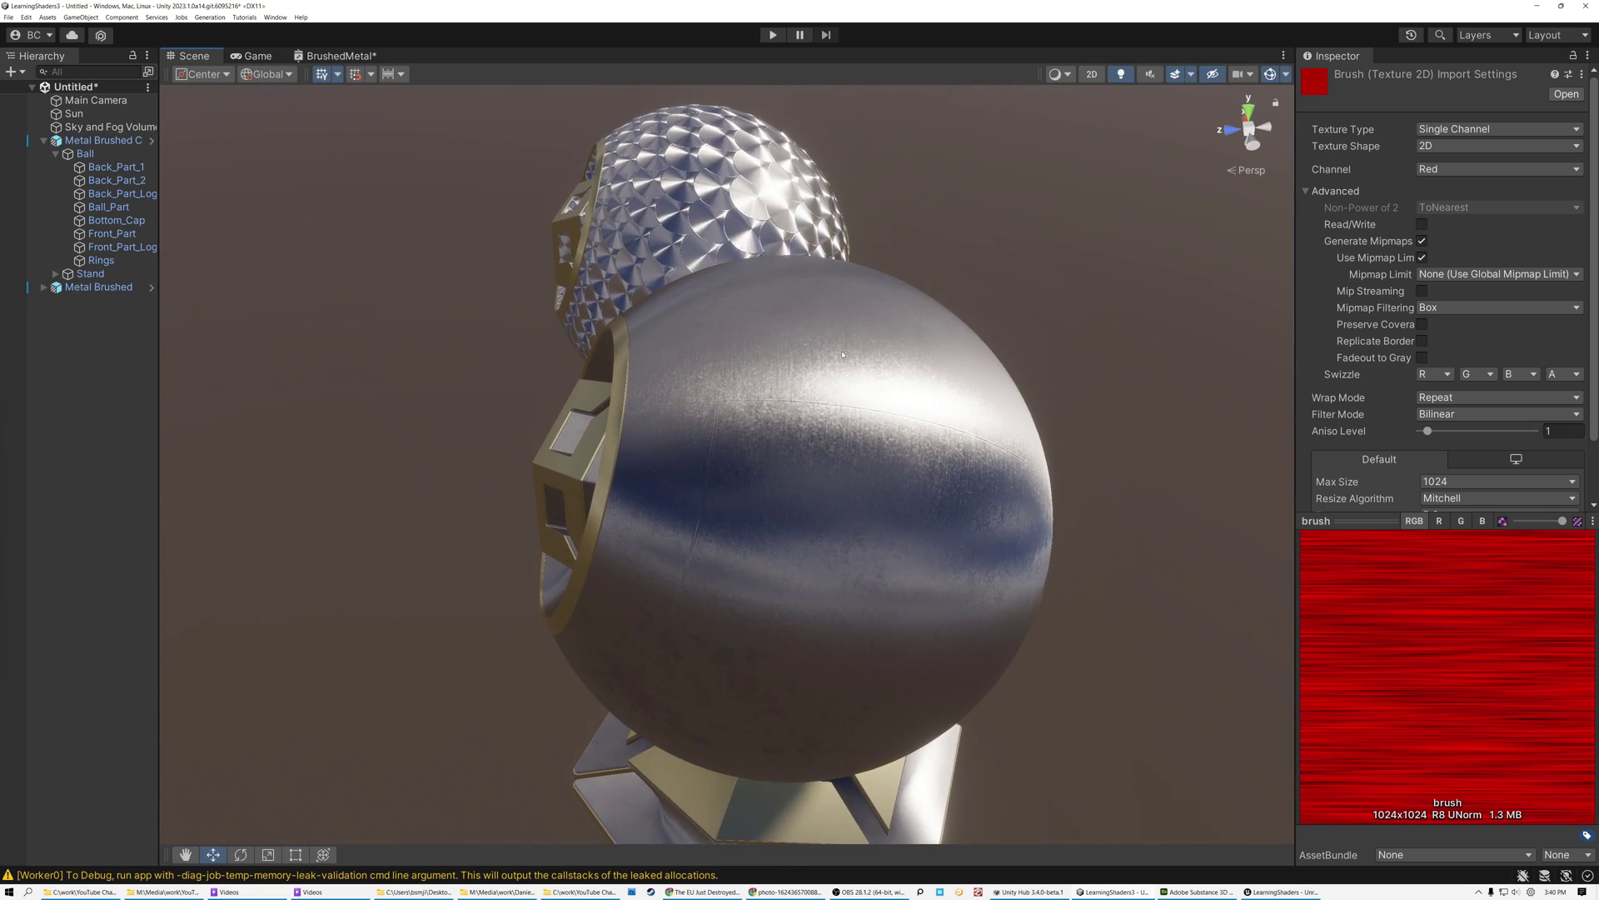
{"action": "left_click_drag", "start_coordinate": [804, 591], "coordinate": [635, 470], "text": "alt"}
{"action": "right_click_drag", "start_coordinate": [658, 472], "coordinate": [818, 392], "text": "alt"}
{"action": "left_click_drag", "start_coordinate": [818, 392], "coordinate": [649, 455], "text": "alt"}
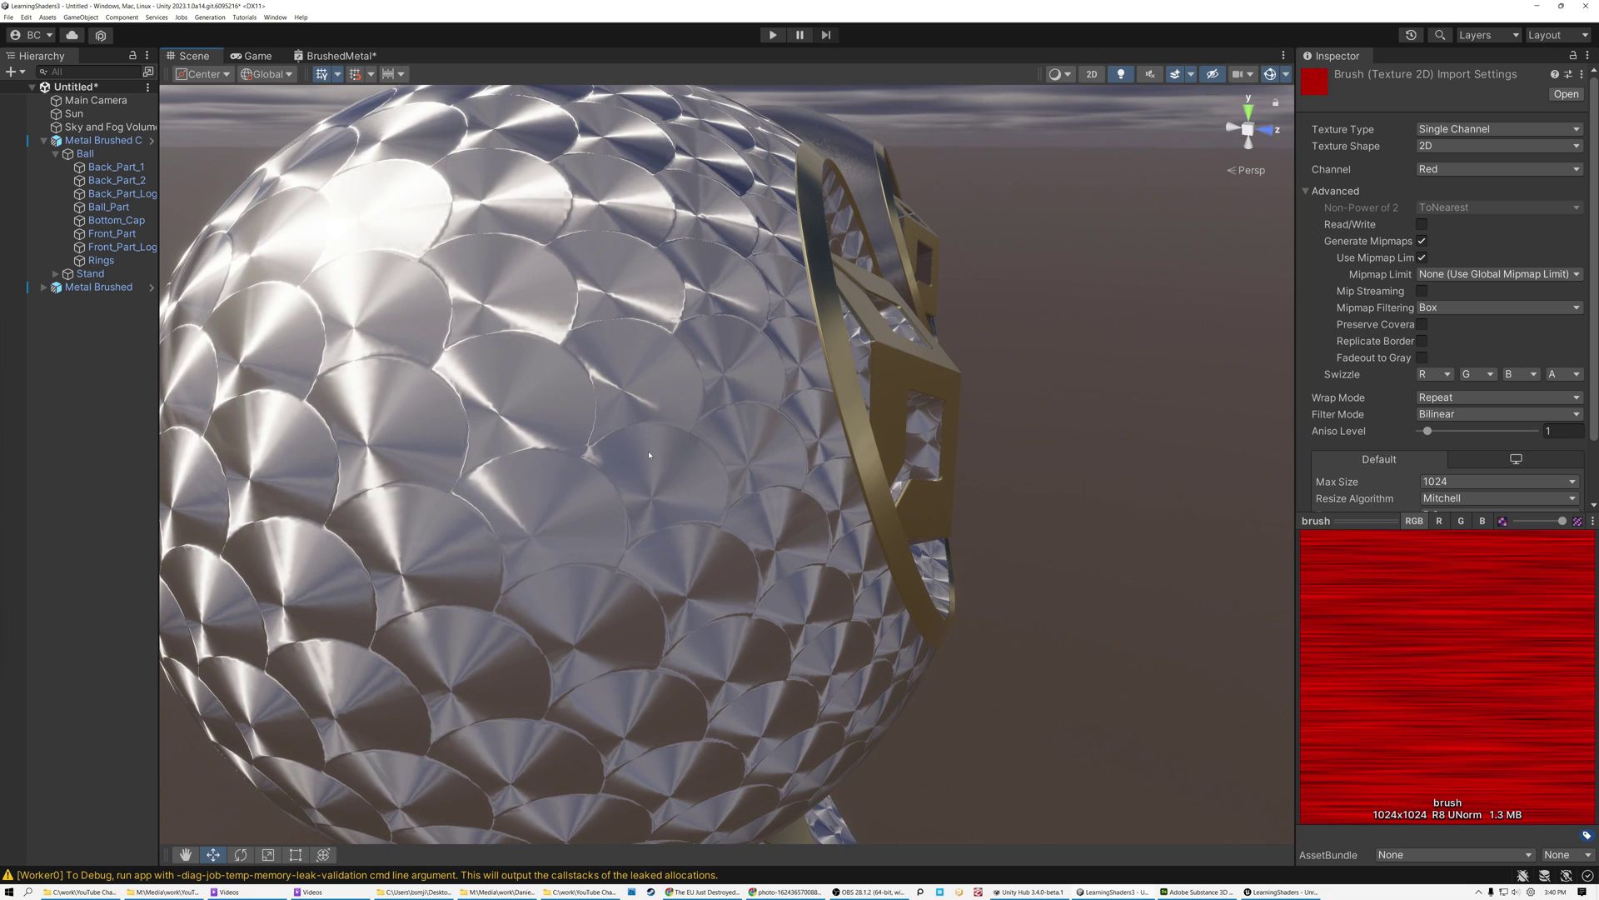
Open the BrushedMetal shader graph and set its Material Type to Anisotropy
{"action": "left_click", "coordinate": [340, 56]}
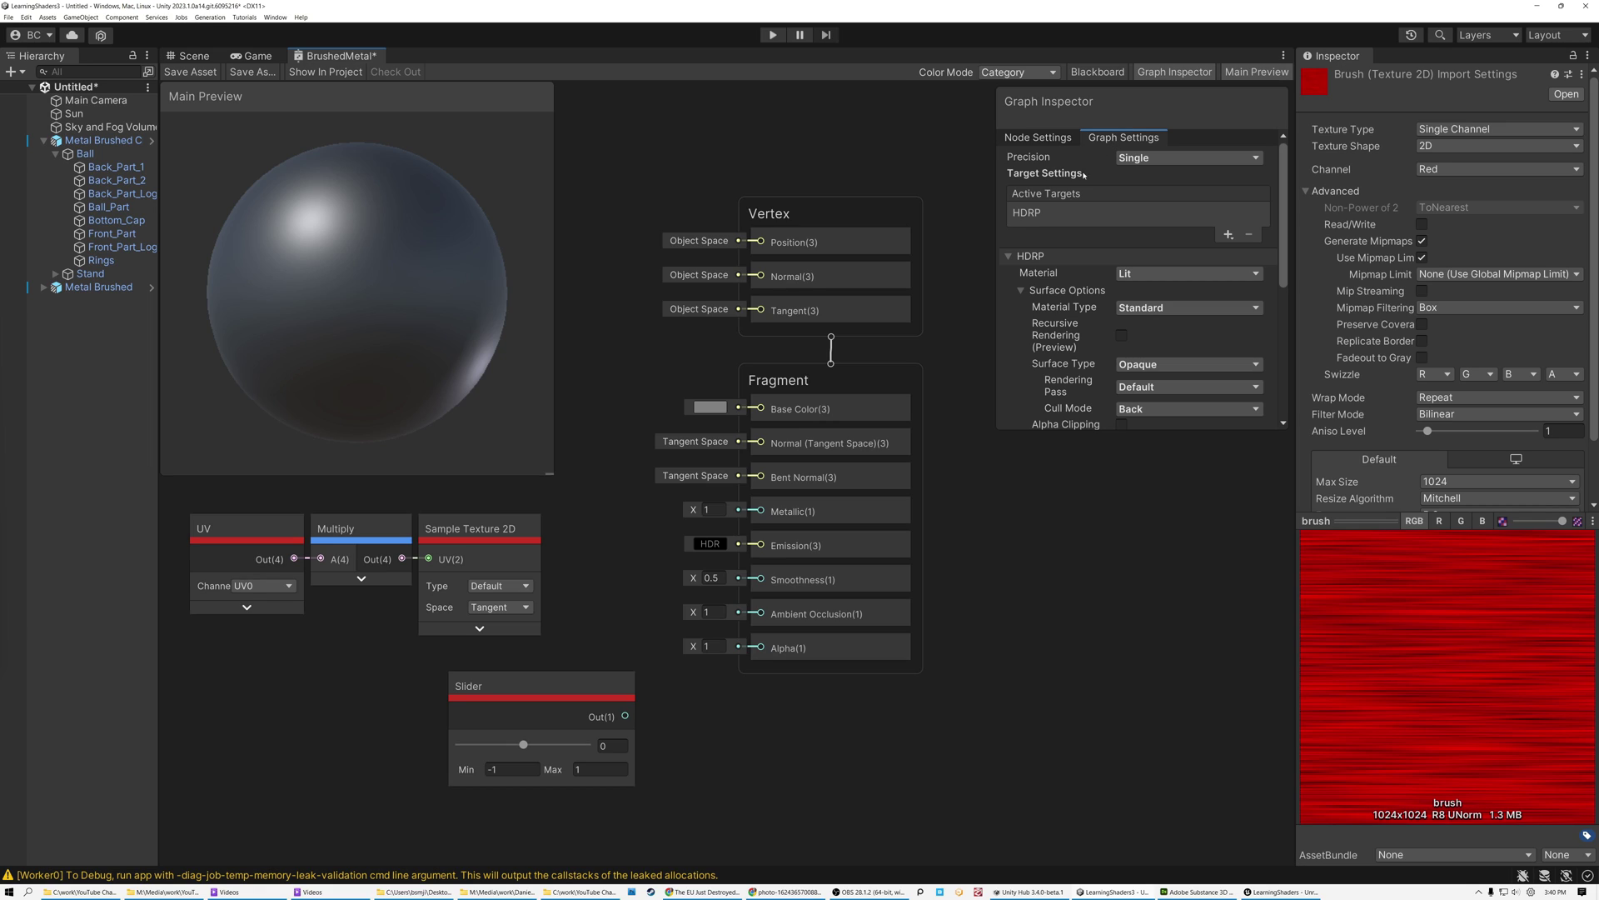
{"action": "left_click", "coordinate": [1143, 309]}
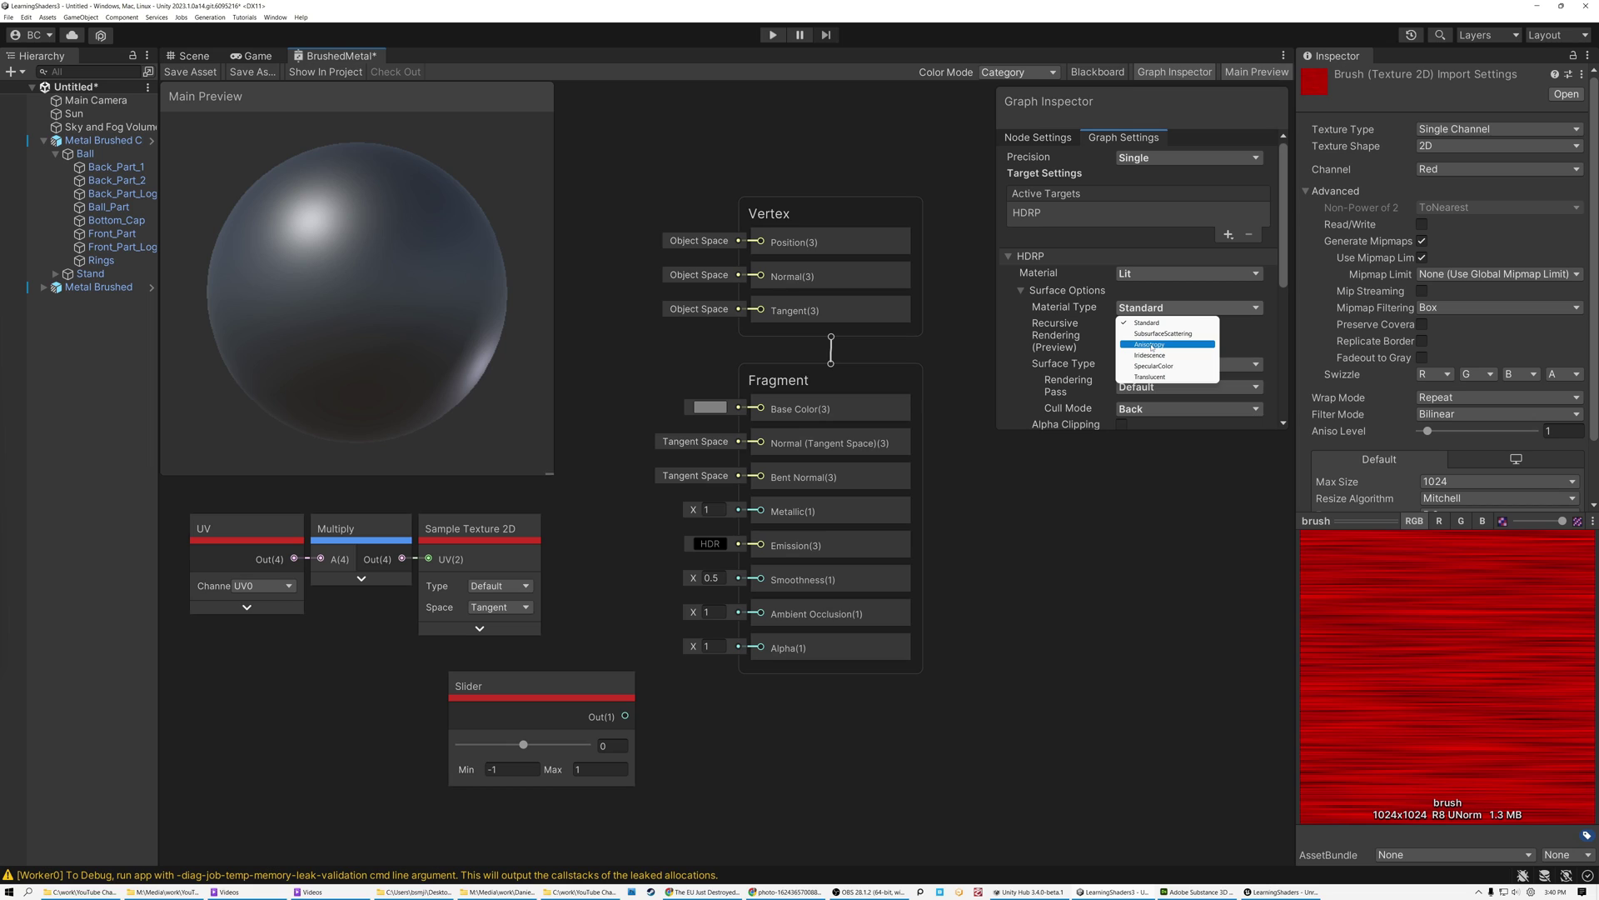
{"action": "left_click", "coordinate": [1151, 344]}
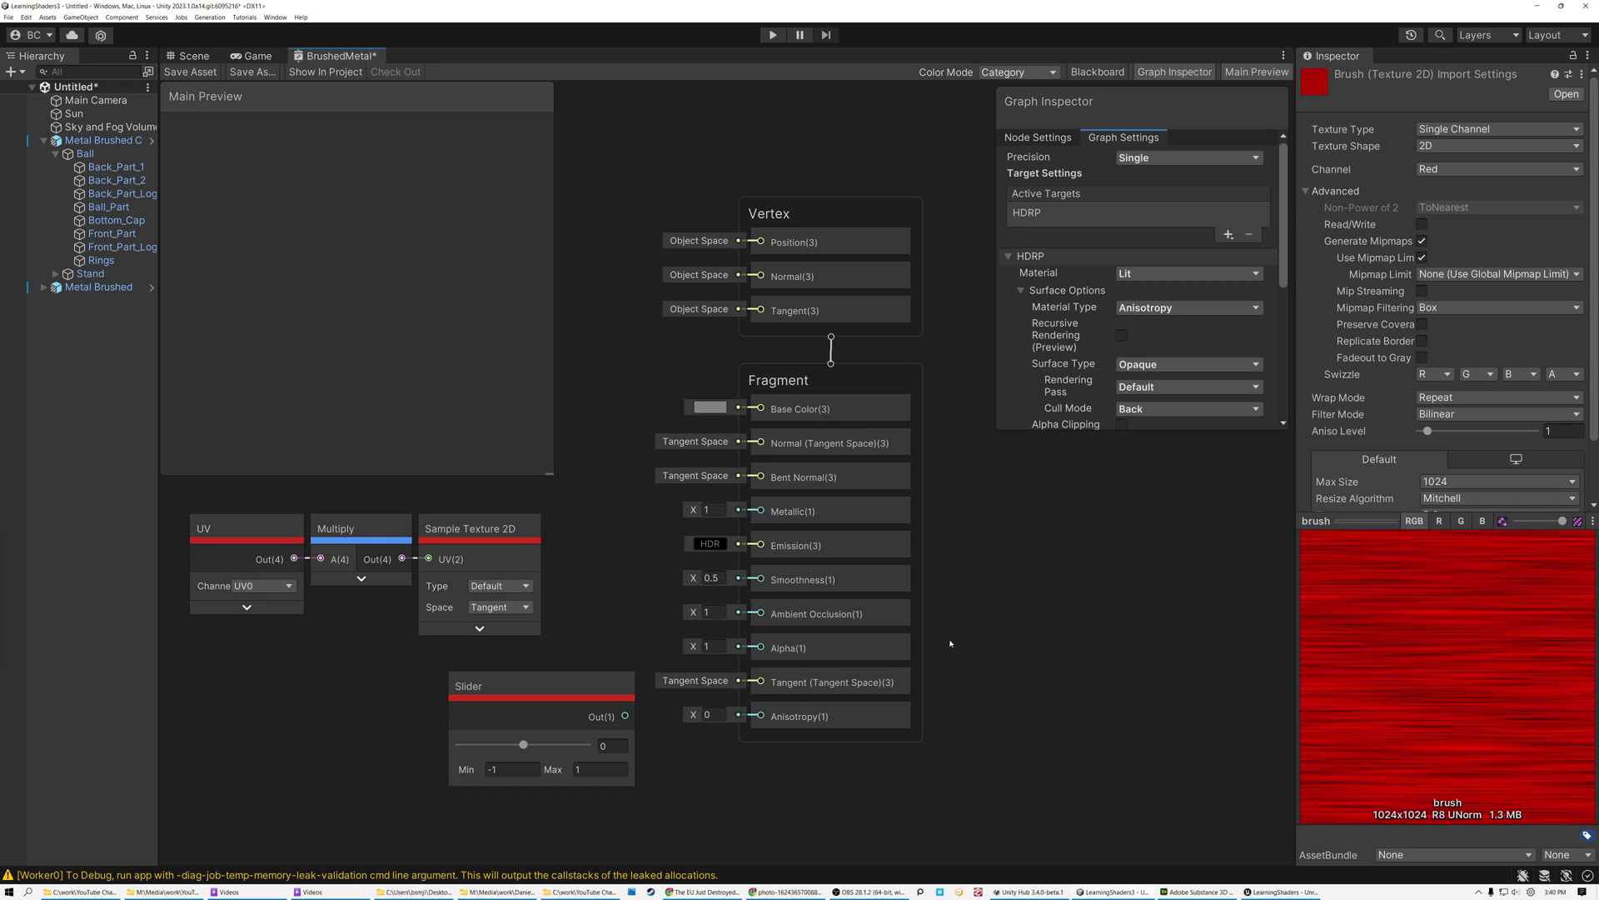
Connect the Slider node's output to the Fragment block's Anisotropy input and set the slider to about 0.69, checking the preview highlight
{"action": "left_click", "coordinate": [500, 691]}
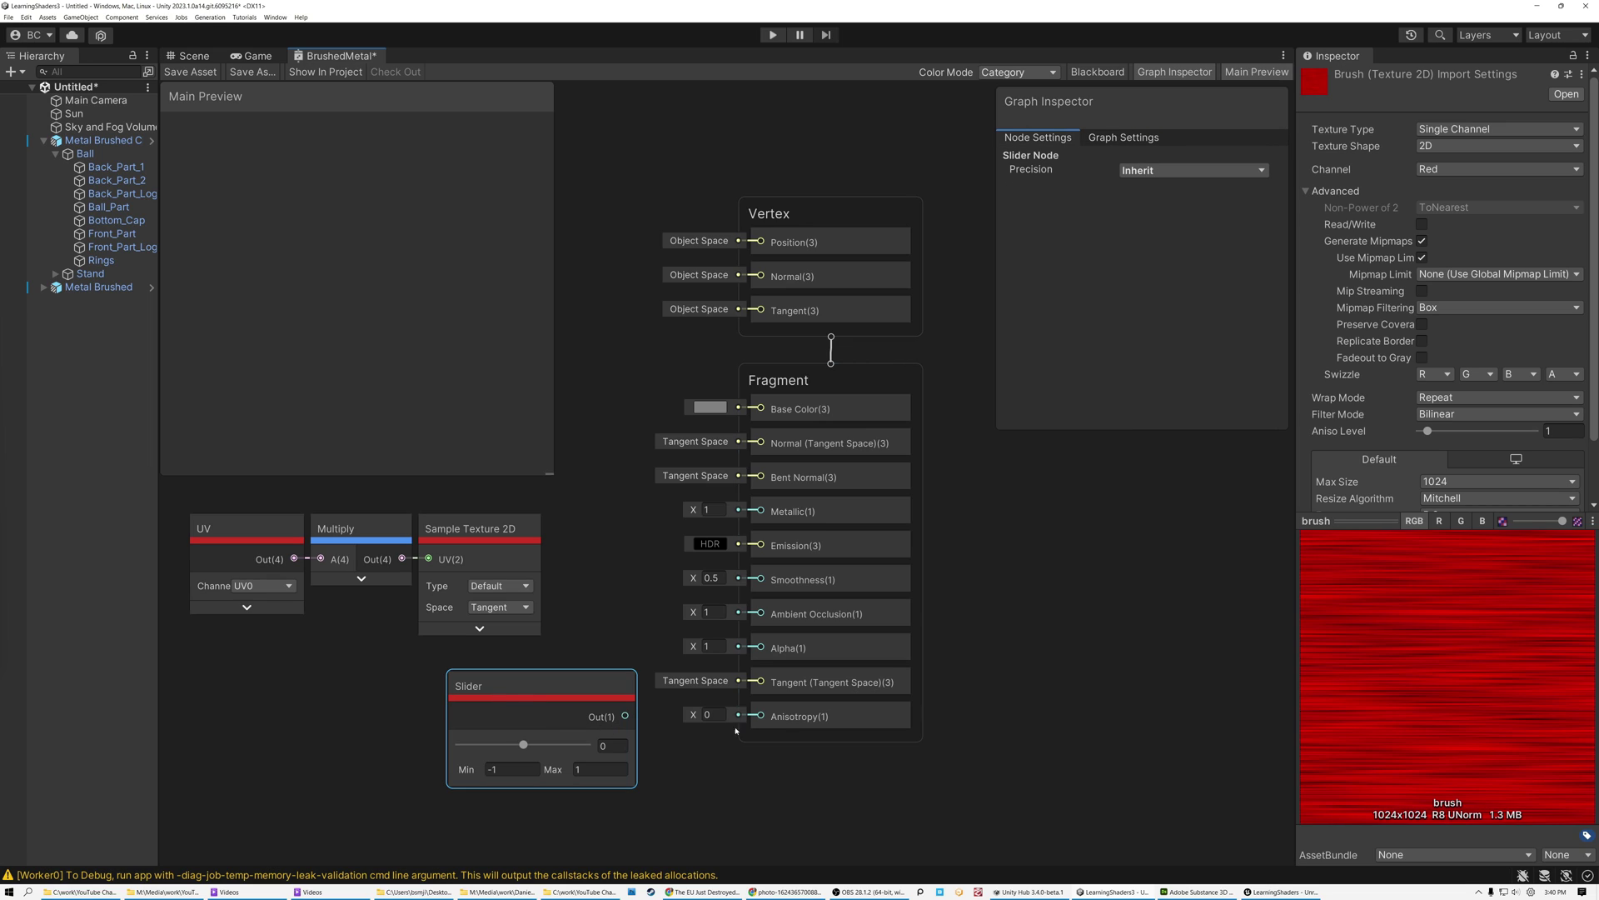
{"action": "left_click_drag", "start_coordinate": [626, 717], "coordinate": [760, 716]}
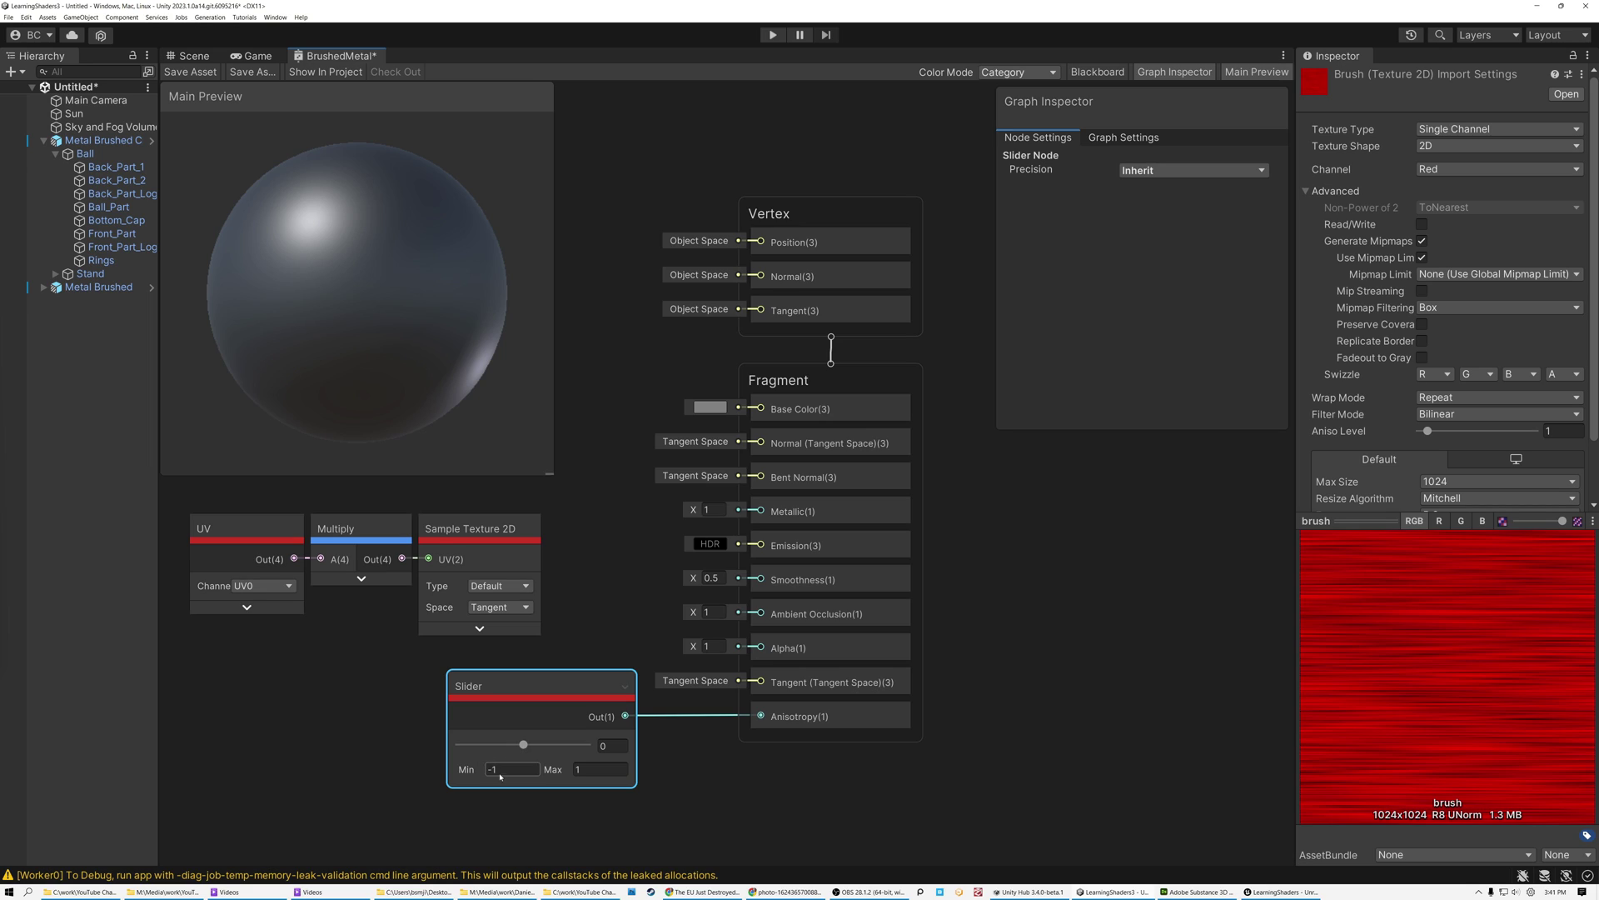
{"action": "left_click_drag", "start_coordinate": [523, 746], "coordinate": [569, 744]}
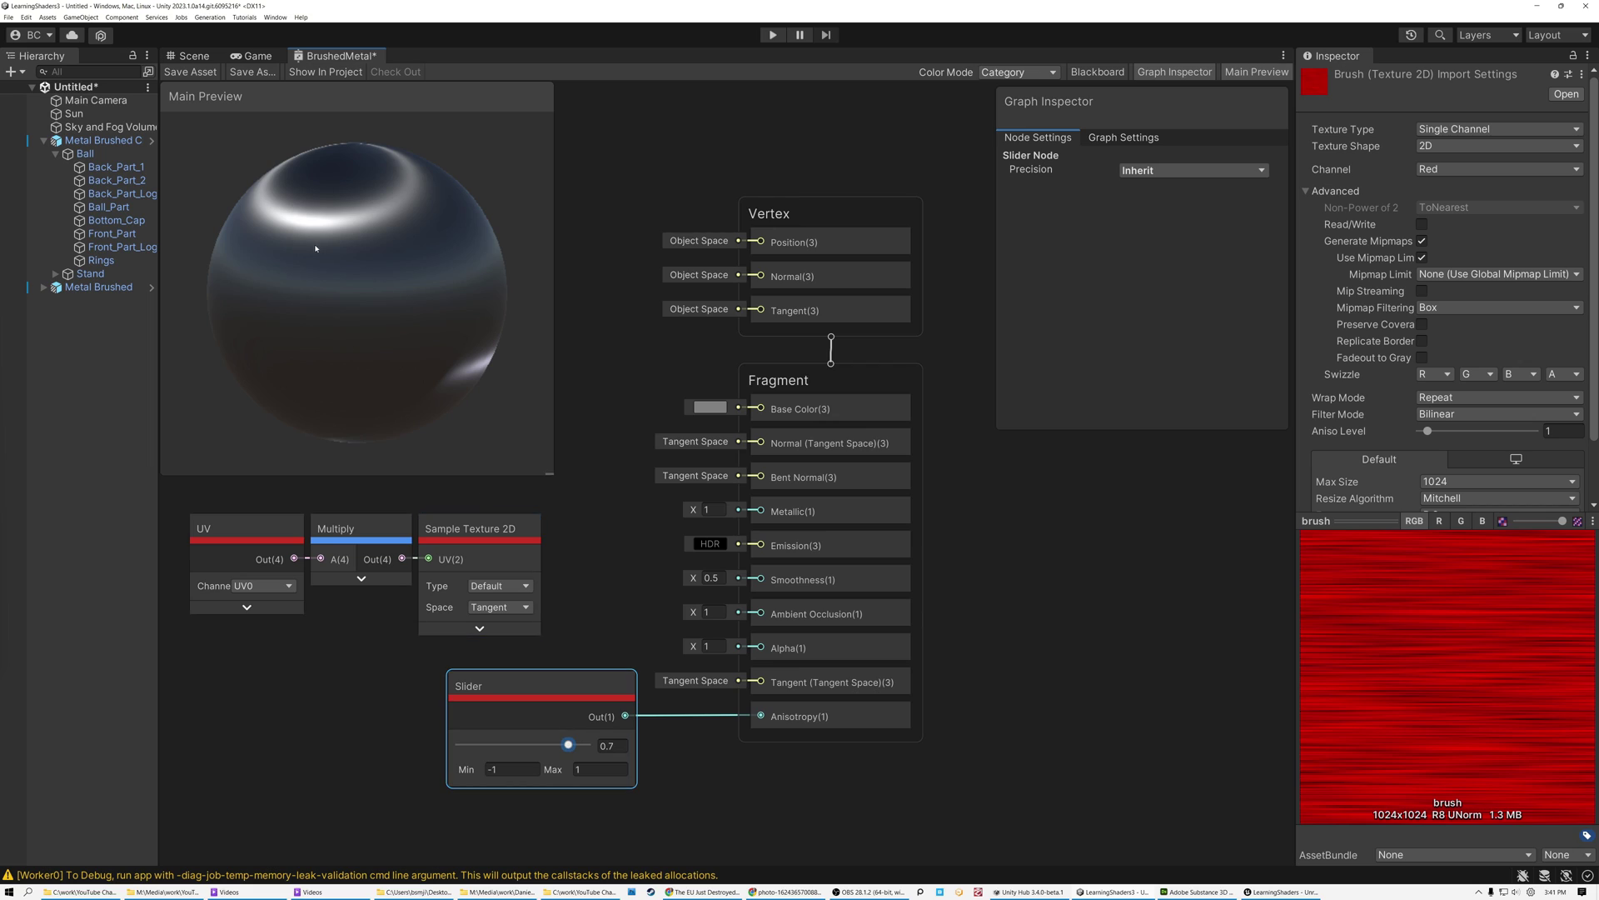
{"action": "mouse_move", "coordinate": [371, 328]}
{"action": "left_mouse_down"}
{"action": "mouse_move", "coordinate": [353, 318]}
{"action": "mouse_move", "coordinate": [358, 342]}
{"action": "mouse_move", "coordinate": [359, 318]}
{"action": "left_mouse_up"}
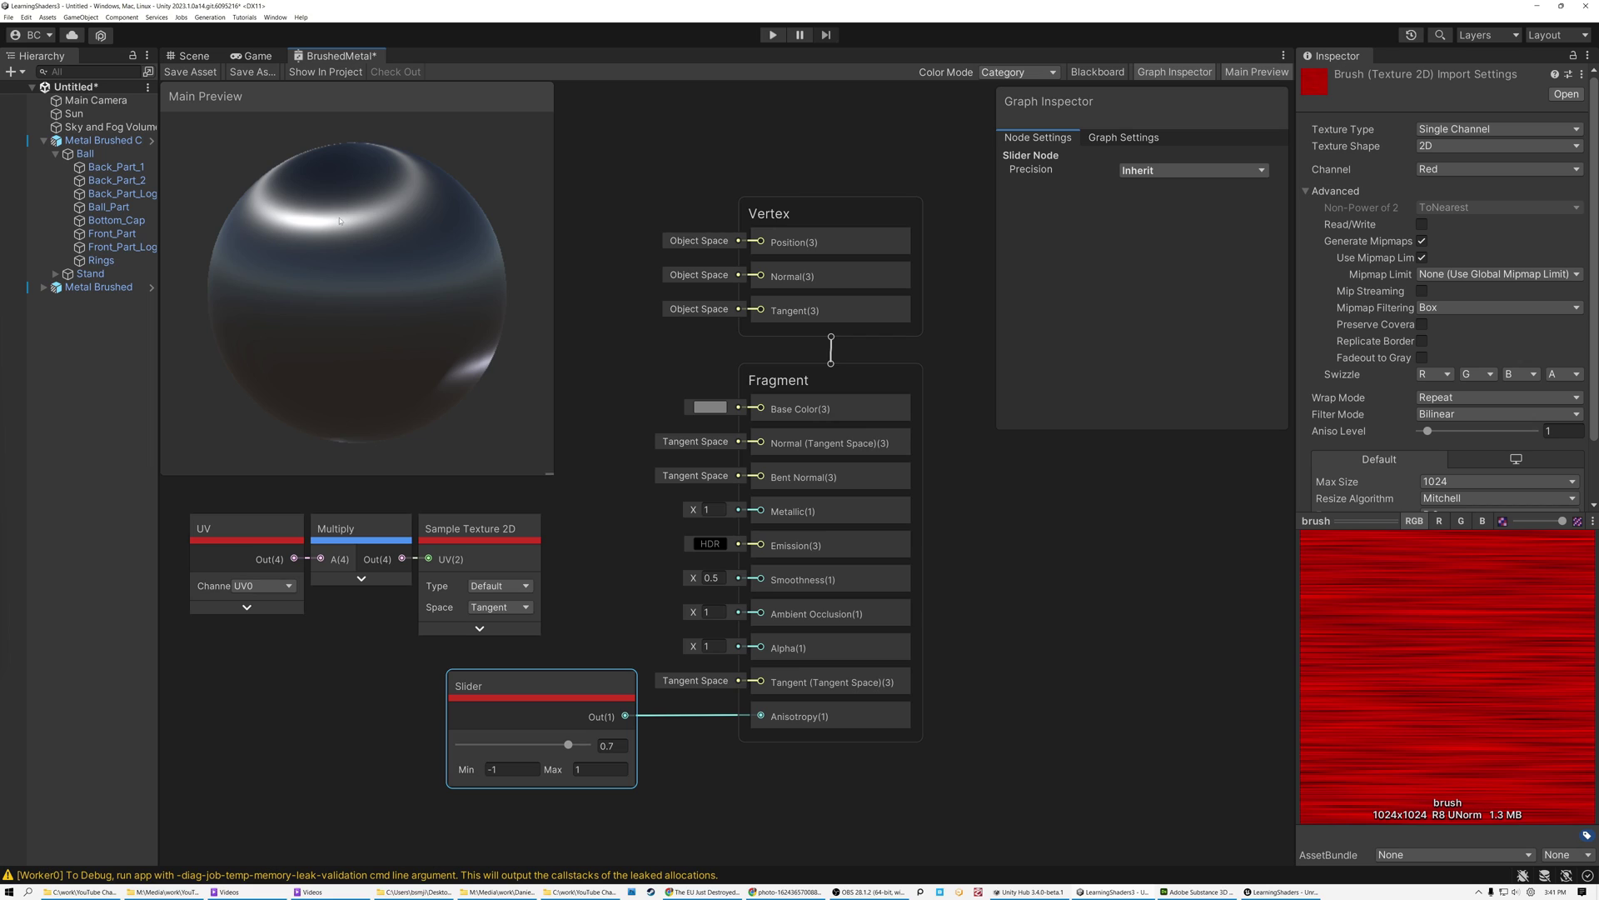
{"action": "mouse_move", "coordinate": [349, 225]}
{"action": "left_mouse_down"}
{"action": "mouse_move", "coordinate": [339, 147]}
{"action": "mouse_move", "coordinate": [343, 237]}
{"action": "left_mouse_up"}
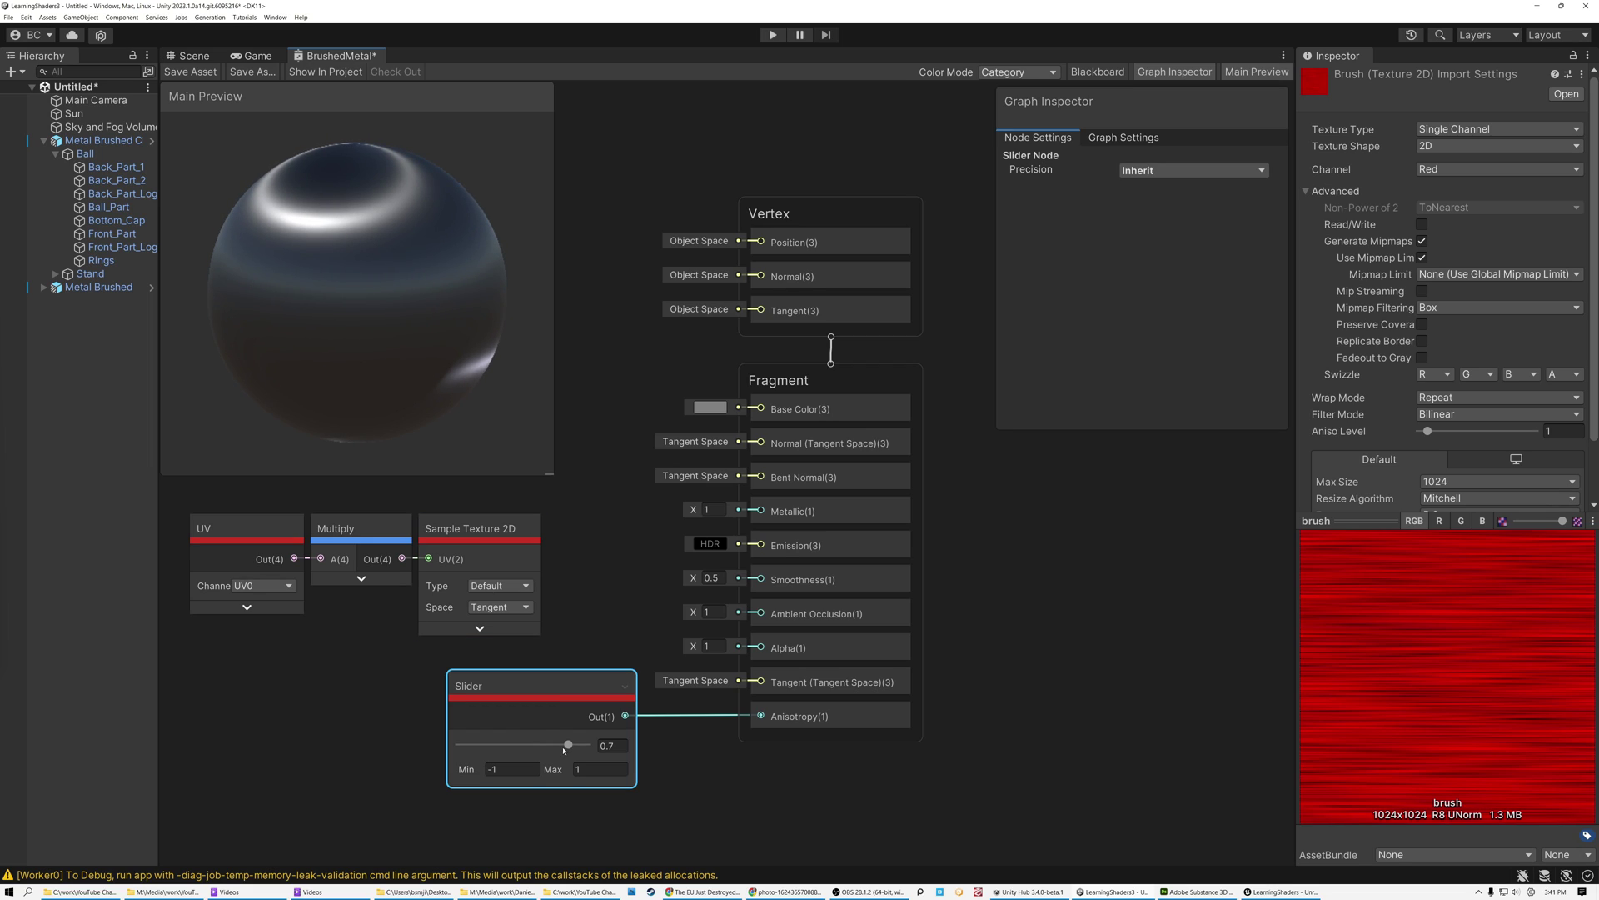
{"action": "left_click_drag", "start_coordinate": [567, 747], "coordinate": [568, 746]}
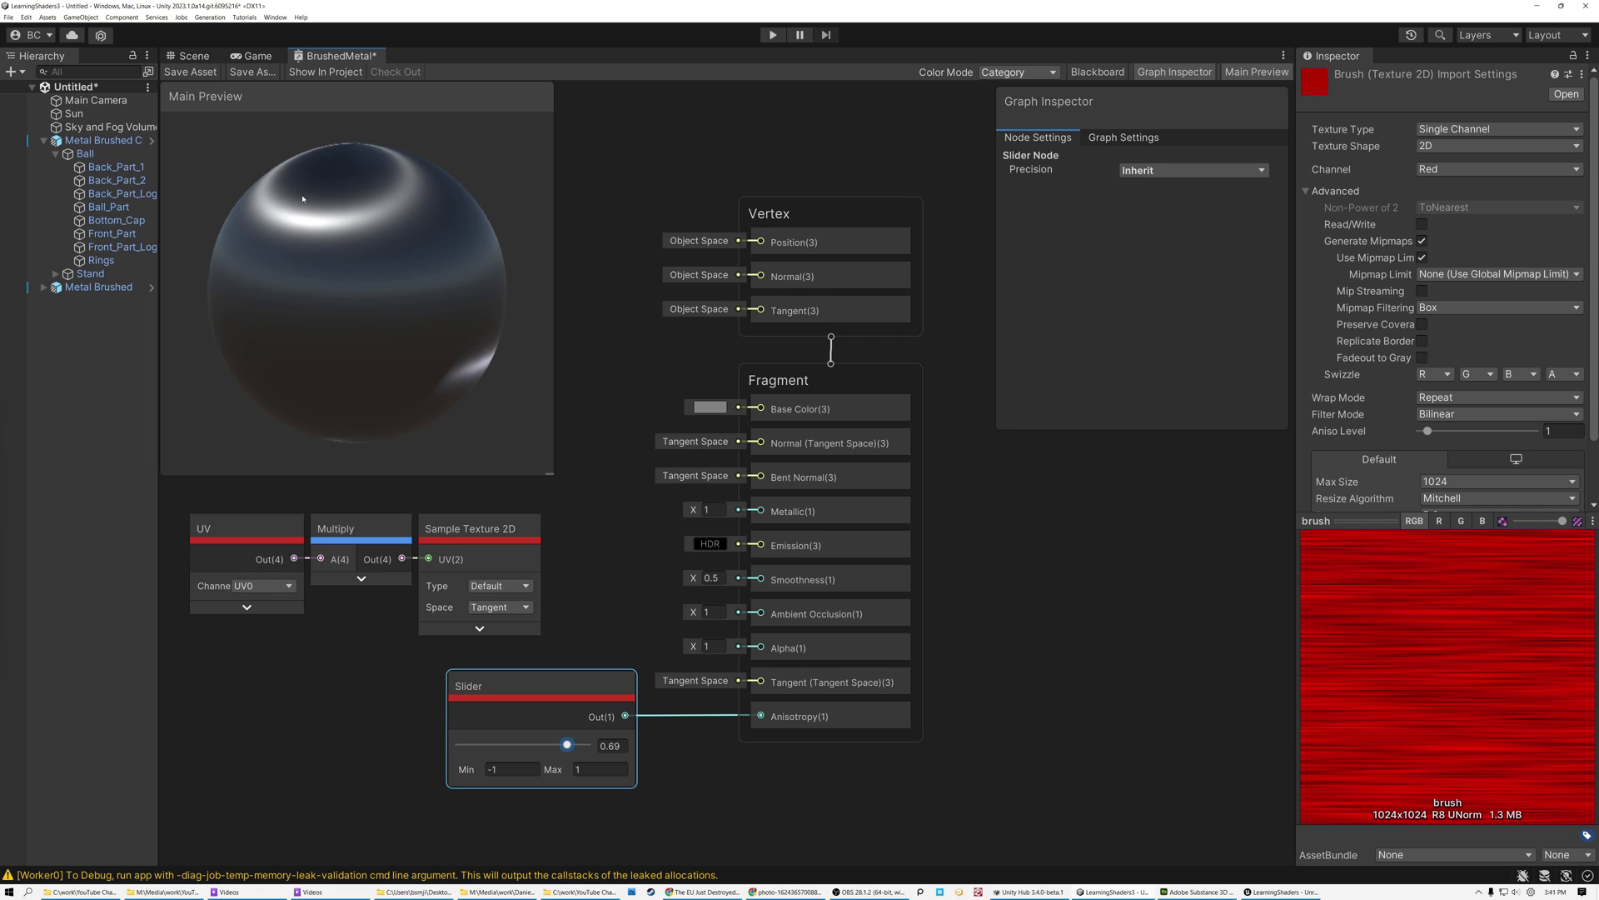
Try negative anisotropy values of -0.53 and -0.77 on the Slider node and rotate the preview sphere to compare the highlight direction
{"action": "left_click_drag", "start_coordinate": [568, 749], "coordinate": [490, 768]}
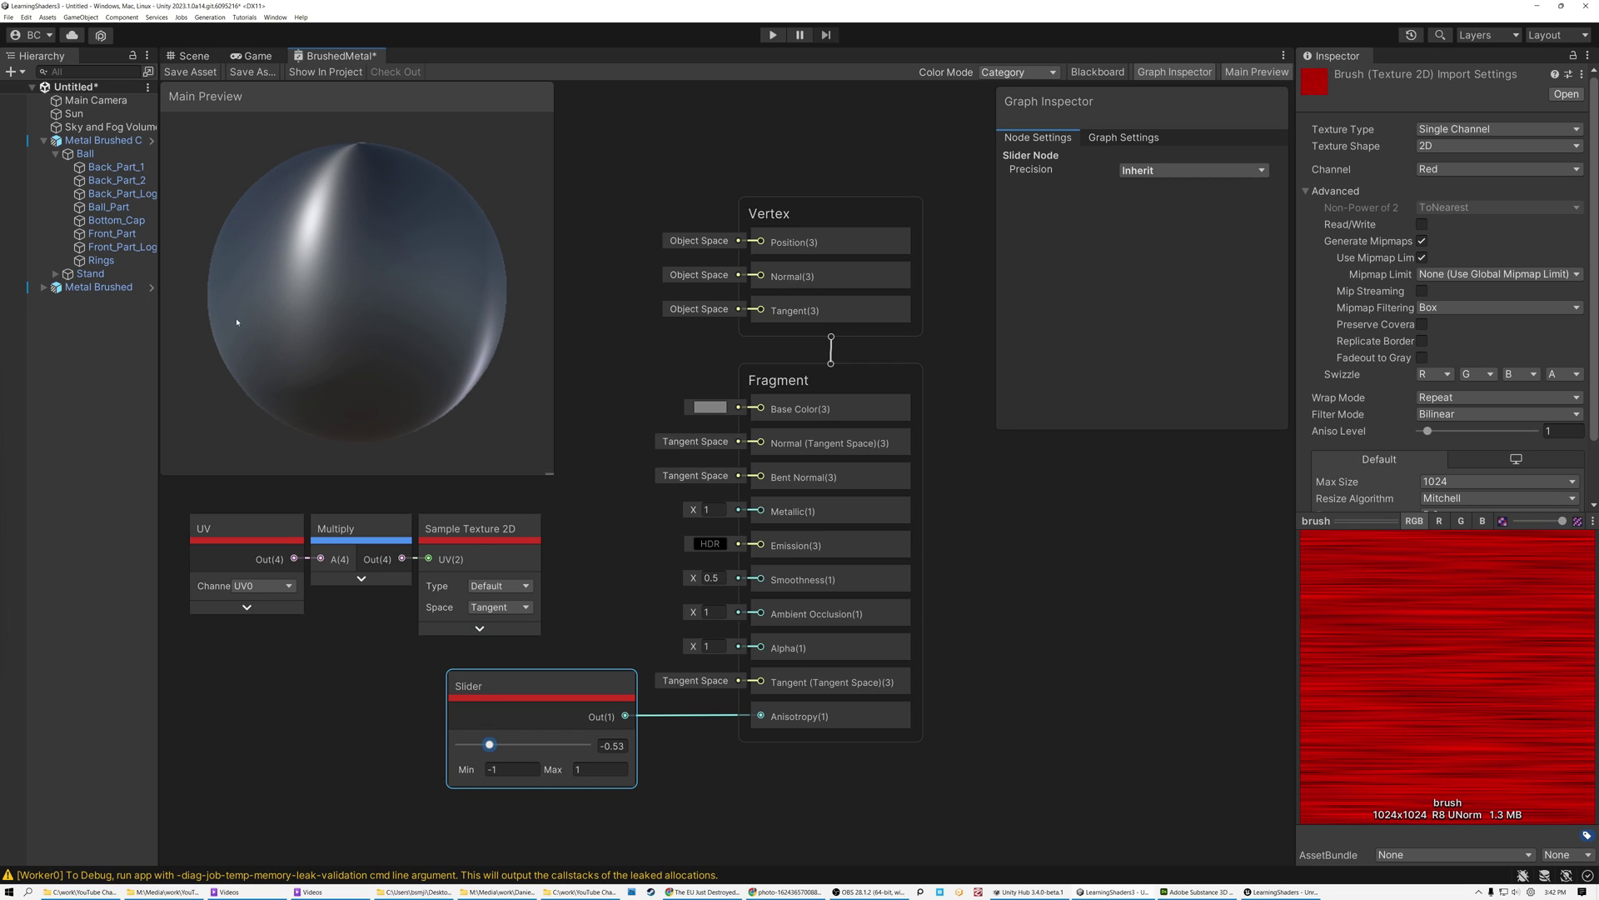
{"action": "left_click_drag", "start_coordinate": [355, 376], "coordinate": [372, 347]}
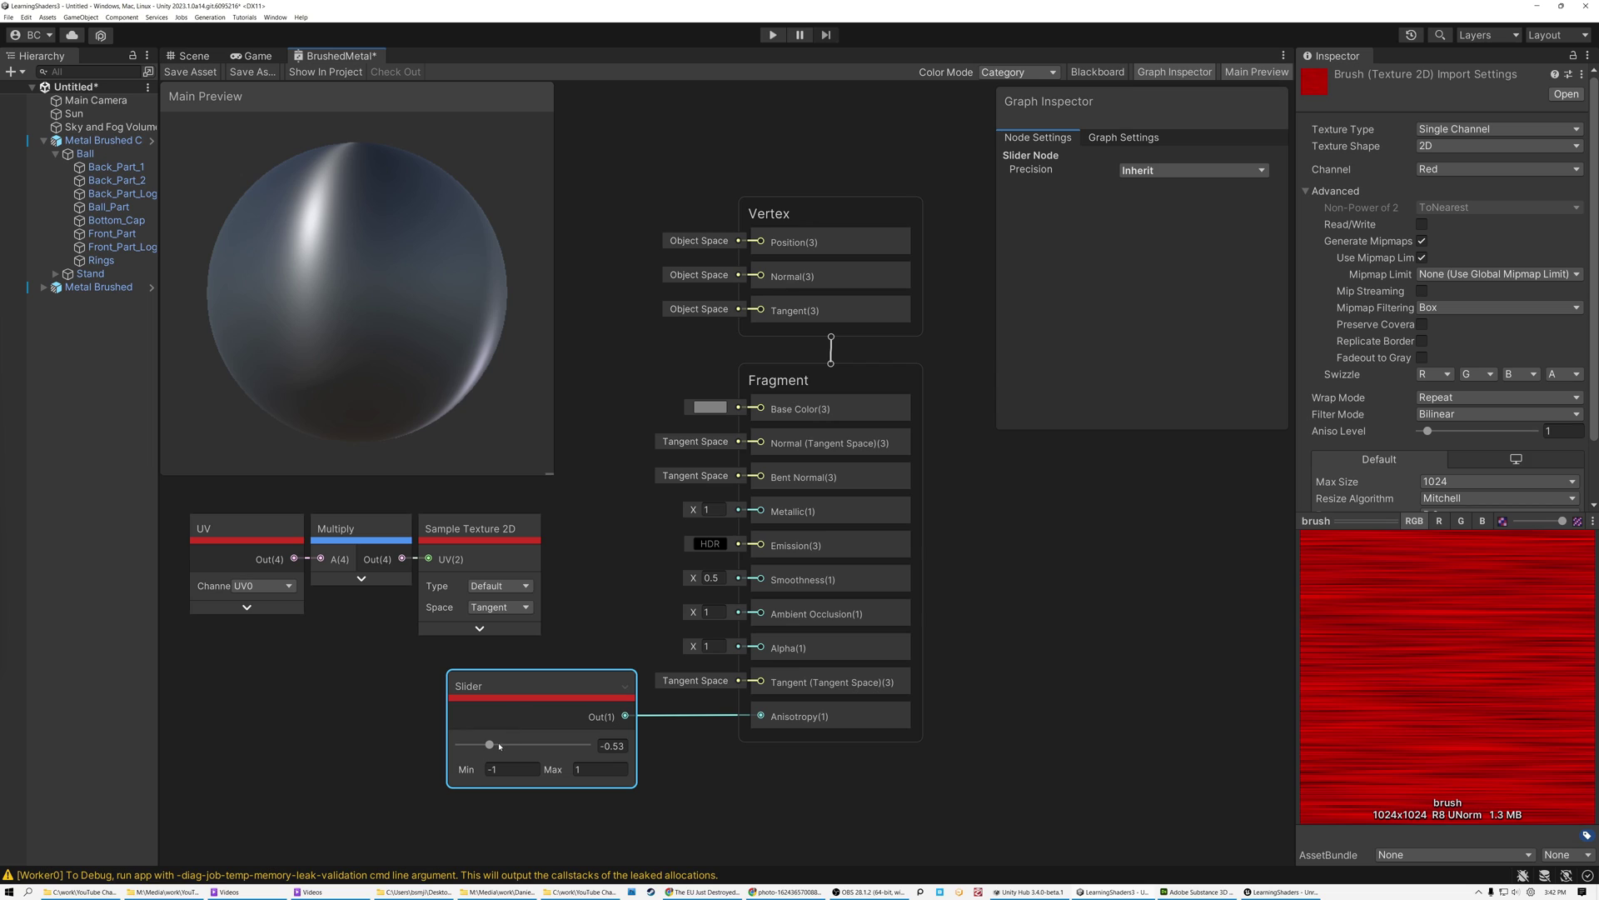
{"action": "left_click_drag", "start_coordinate": [490, 744], "coordinate": [475, 752]}
{"action": "left_click_drag", "start_coordinate": [339, 267], "coordinate": [341, 341]}
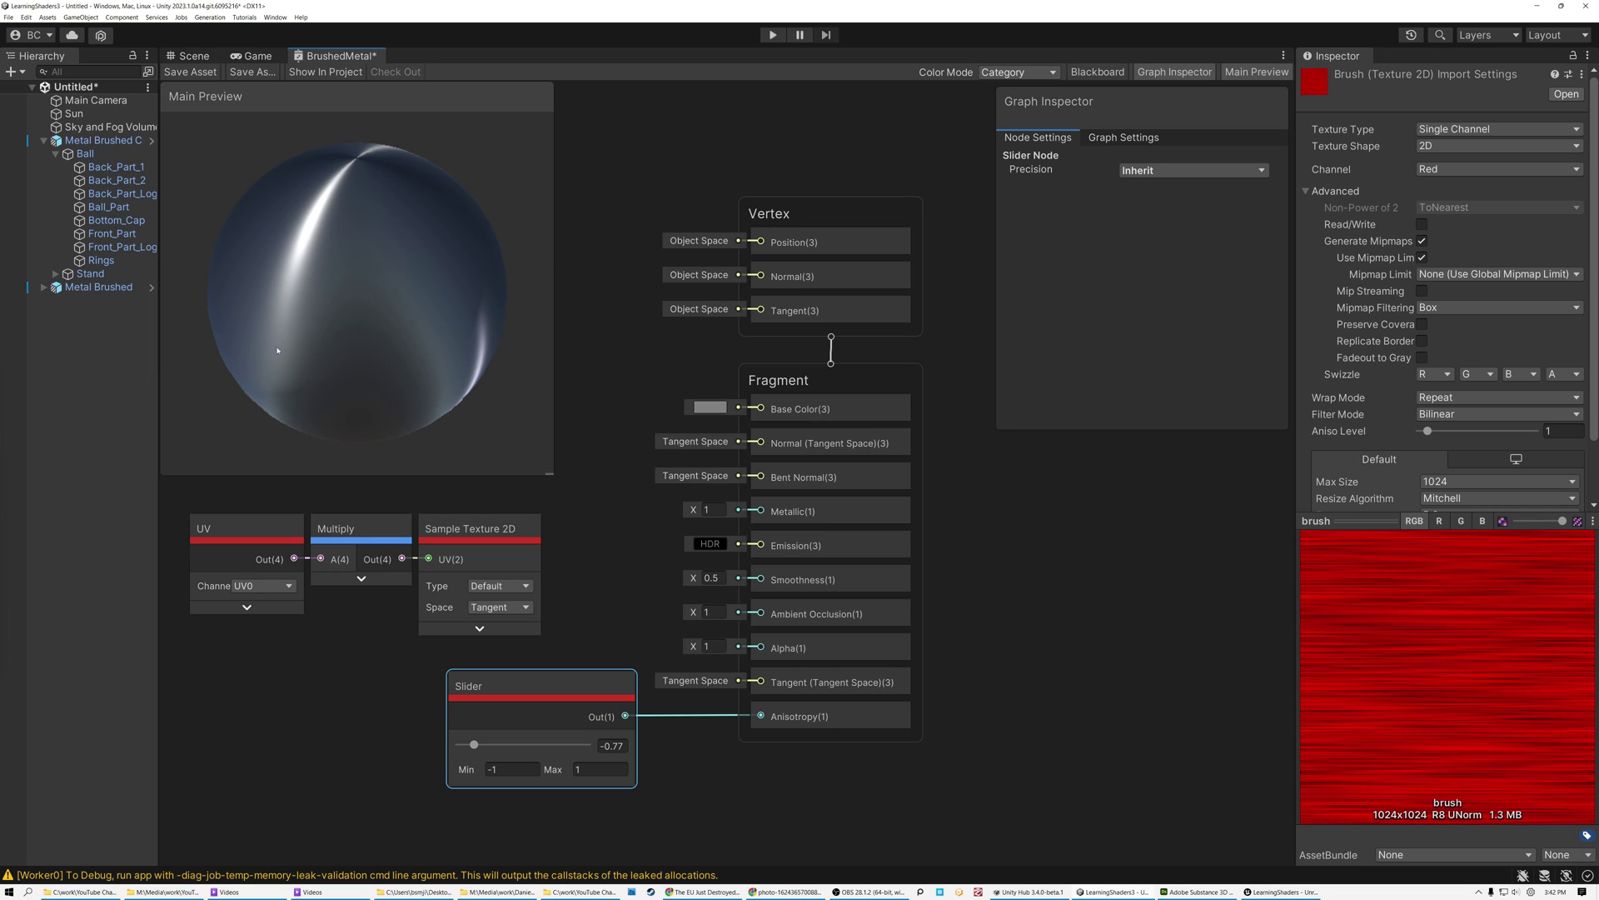
Set the anisotropy Slider node to 0.74, inspect the preview sphere and widen the Inspector slightly
{"action": "left_click_drag", "start_coordinate": [480, 751], "coordinate": [570, 743]}
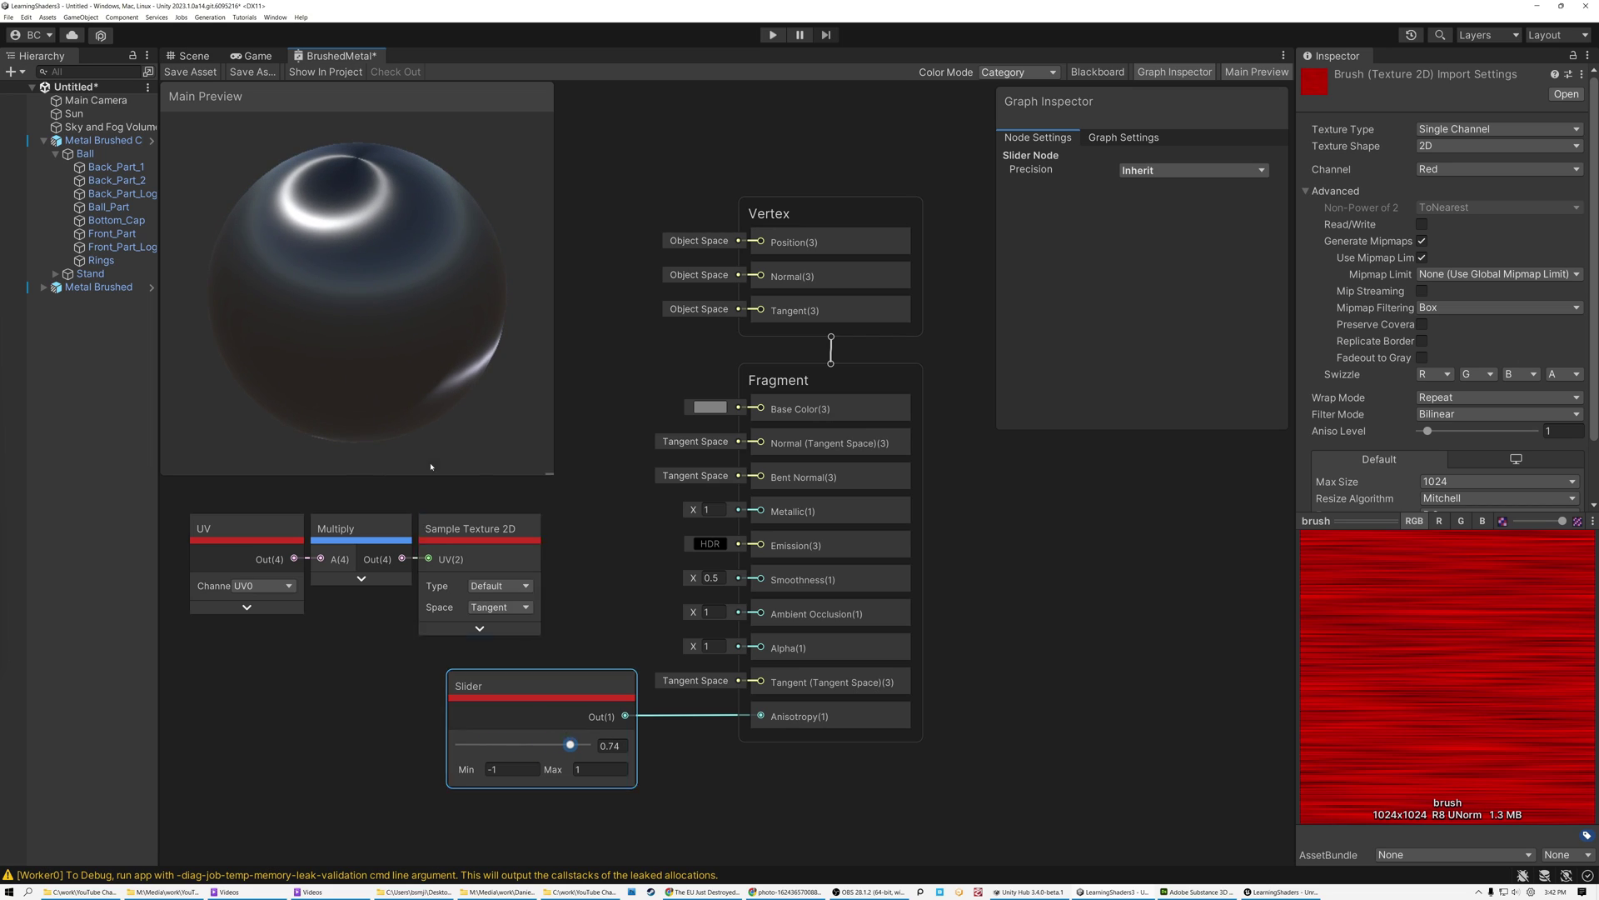
{"action": "left_click_drag", "start_coordinate": [381, 349], "coordinate": [373, 293]}
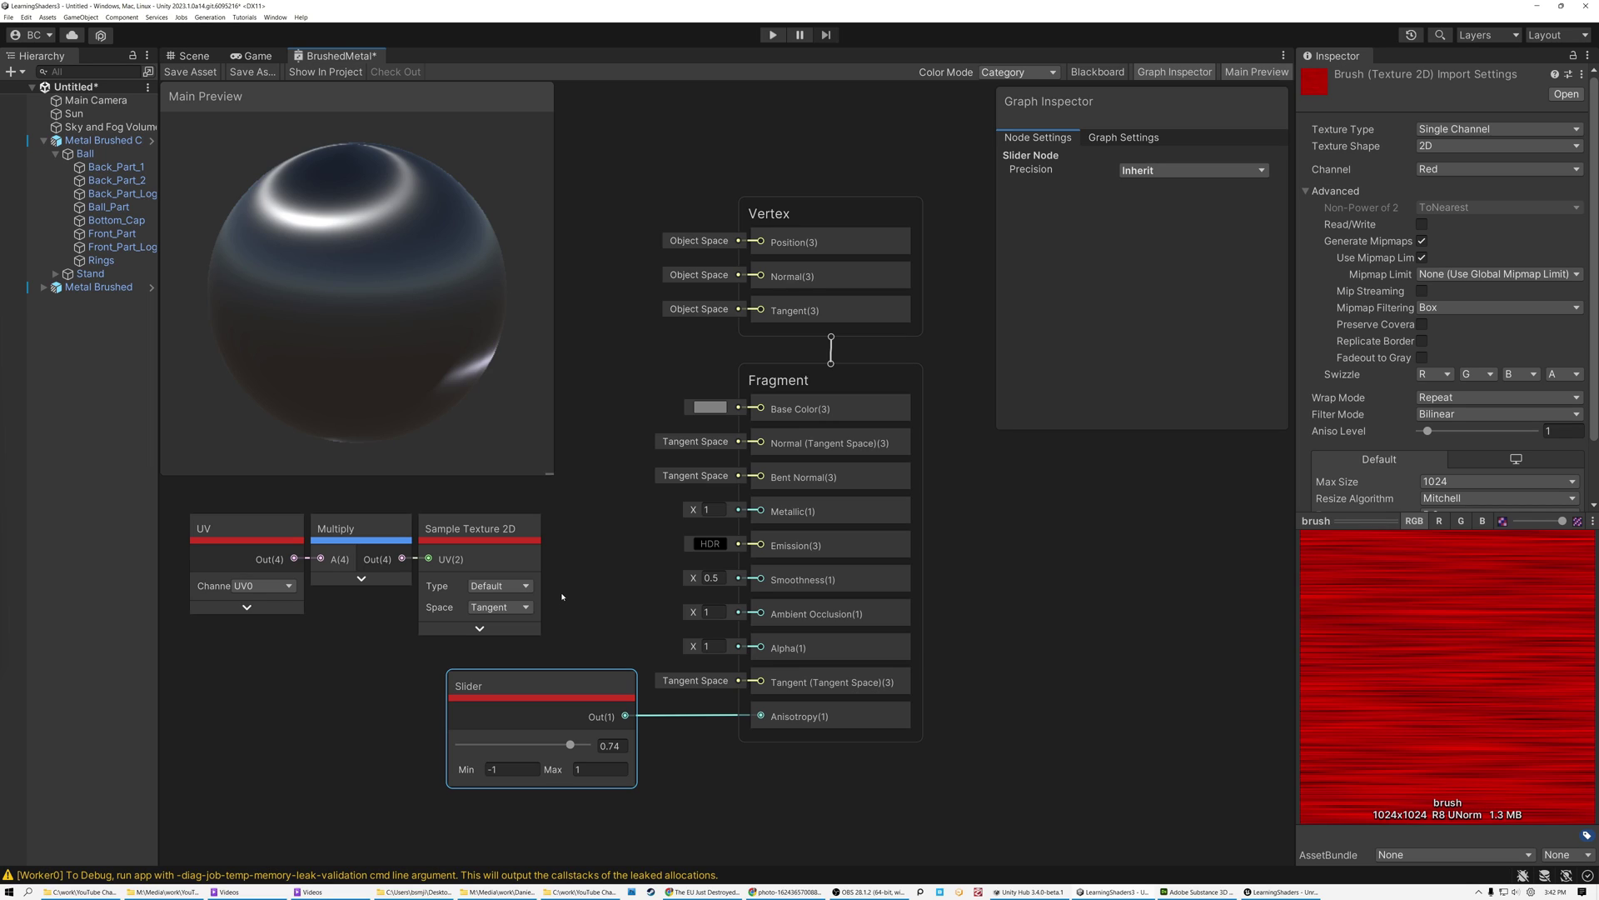
{"action": "middle_click_drag", "start_coordinate": [579, 542], "coordinate": [604, 573]}
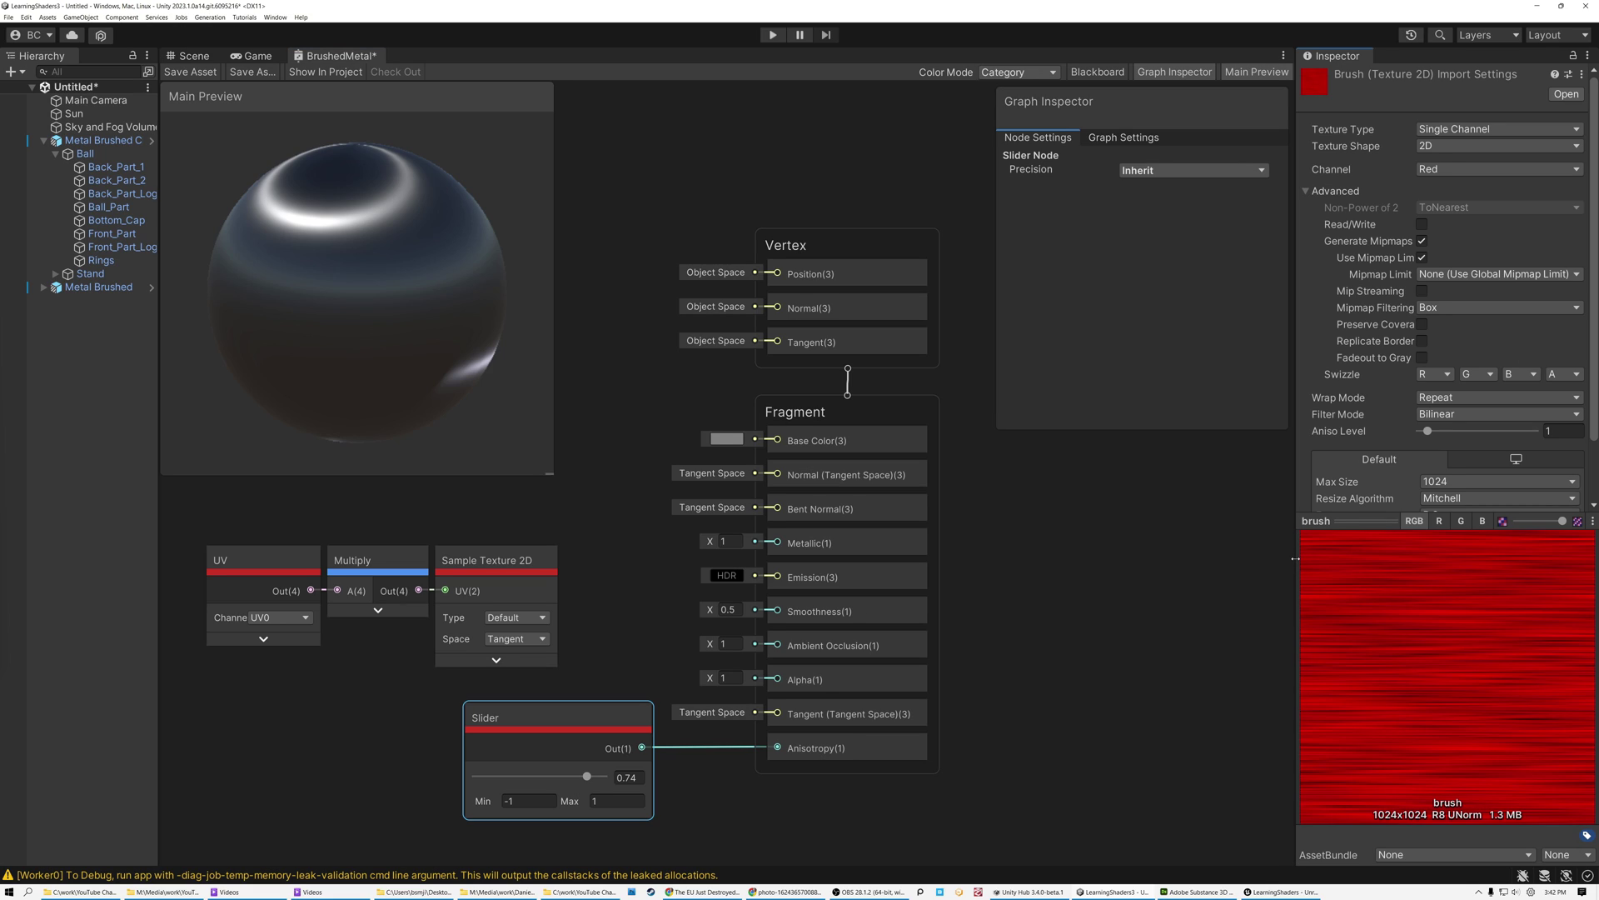
{"action": "left_click_drag", "start_coordinate": [1296, 562], "coordinate": [1283, 560]}
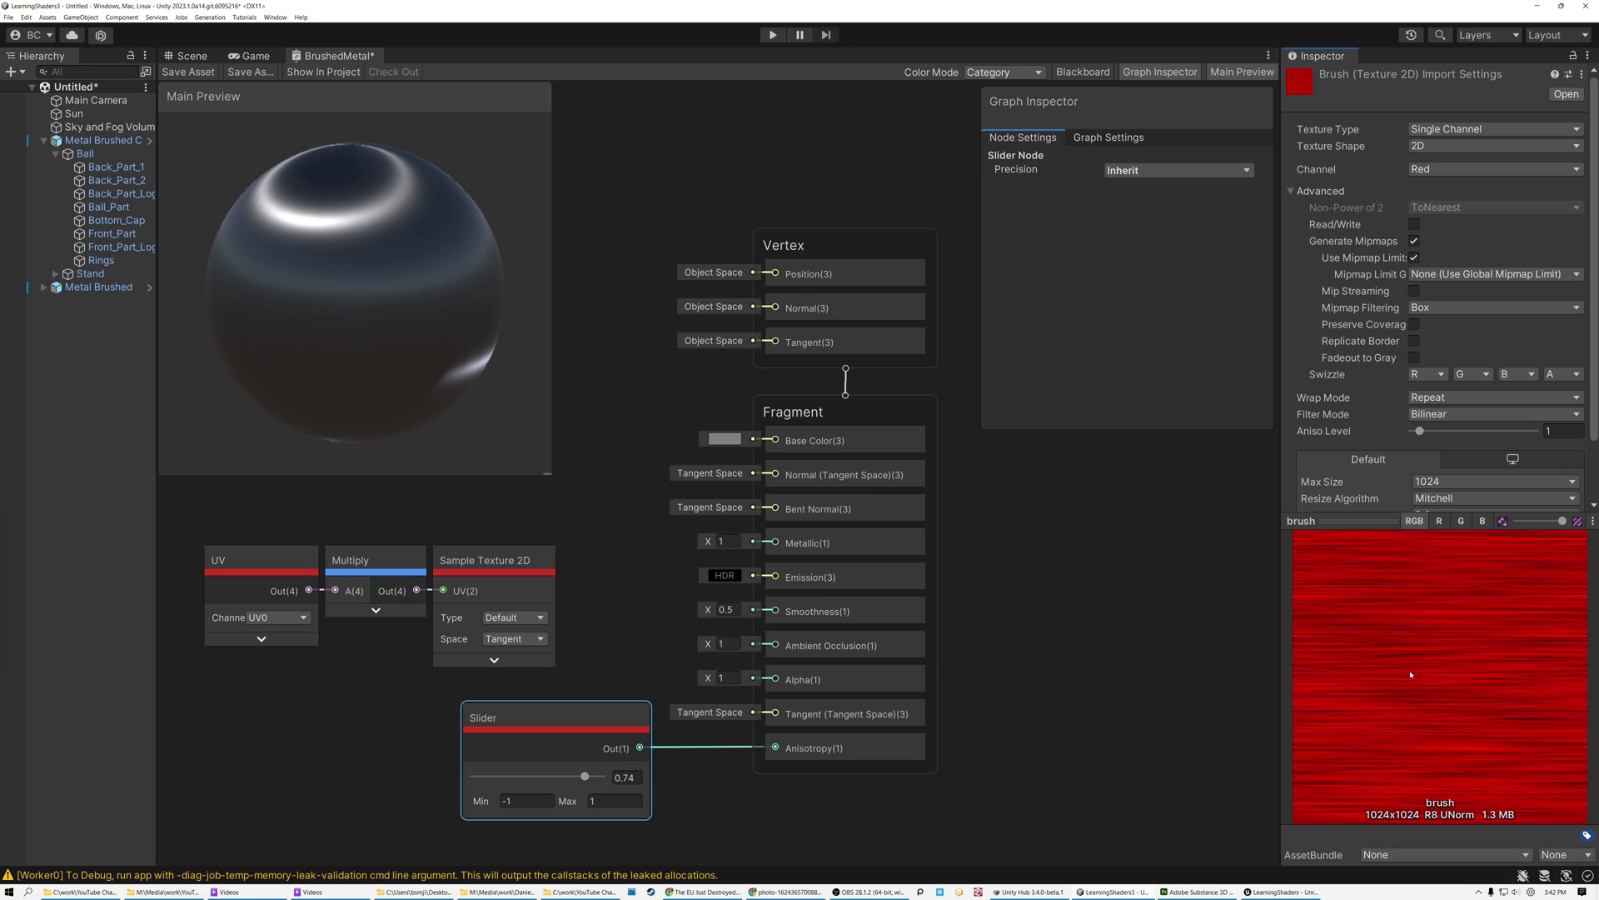
Switch to Substance 3D Designer and examine how the Anisotropic Noise texture tiles in the 2D view
{"action": "left_click", "coordinate": [1191, 892]}
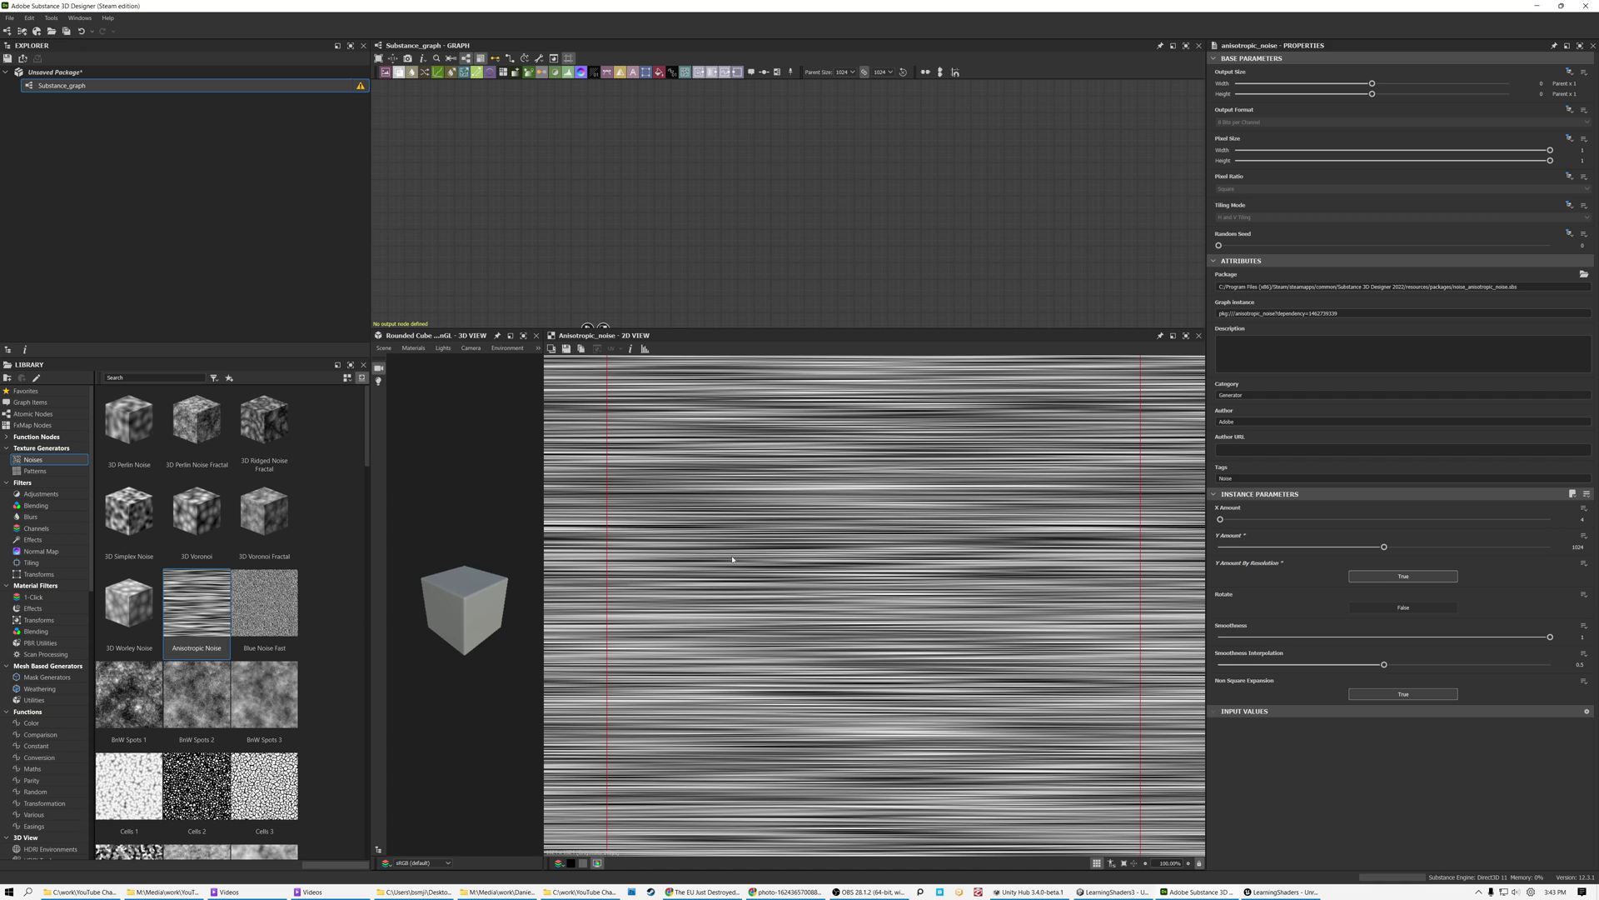
{"action": "scroll", "coordinate": [739, 551], "scroll_direction": "down", "scroll_amount": 2}
{"action": "scroll", "coordinate": [809, 583], "scroll_direction": "down", "scroll_amount": 2}
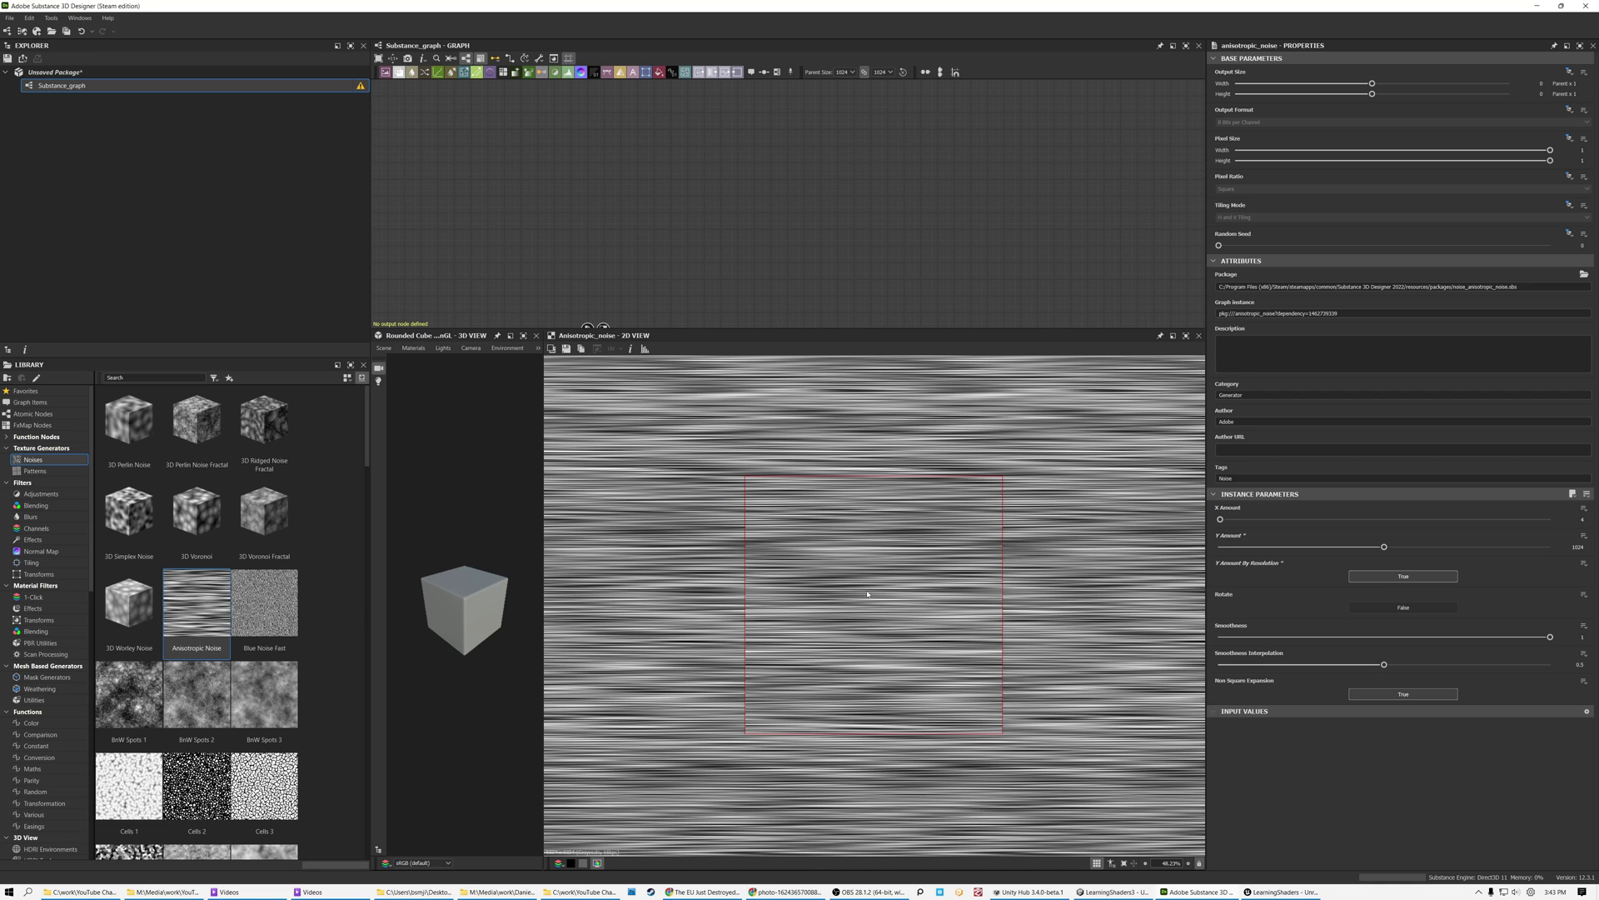
{"action": "scroll", "coordinate": [860, 591], "scroll_direction": "up", "scroll_amount": 1}
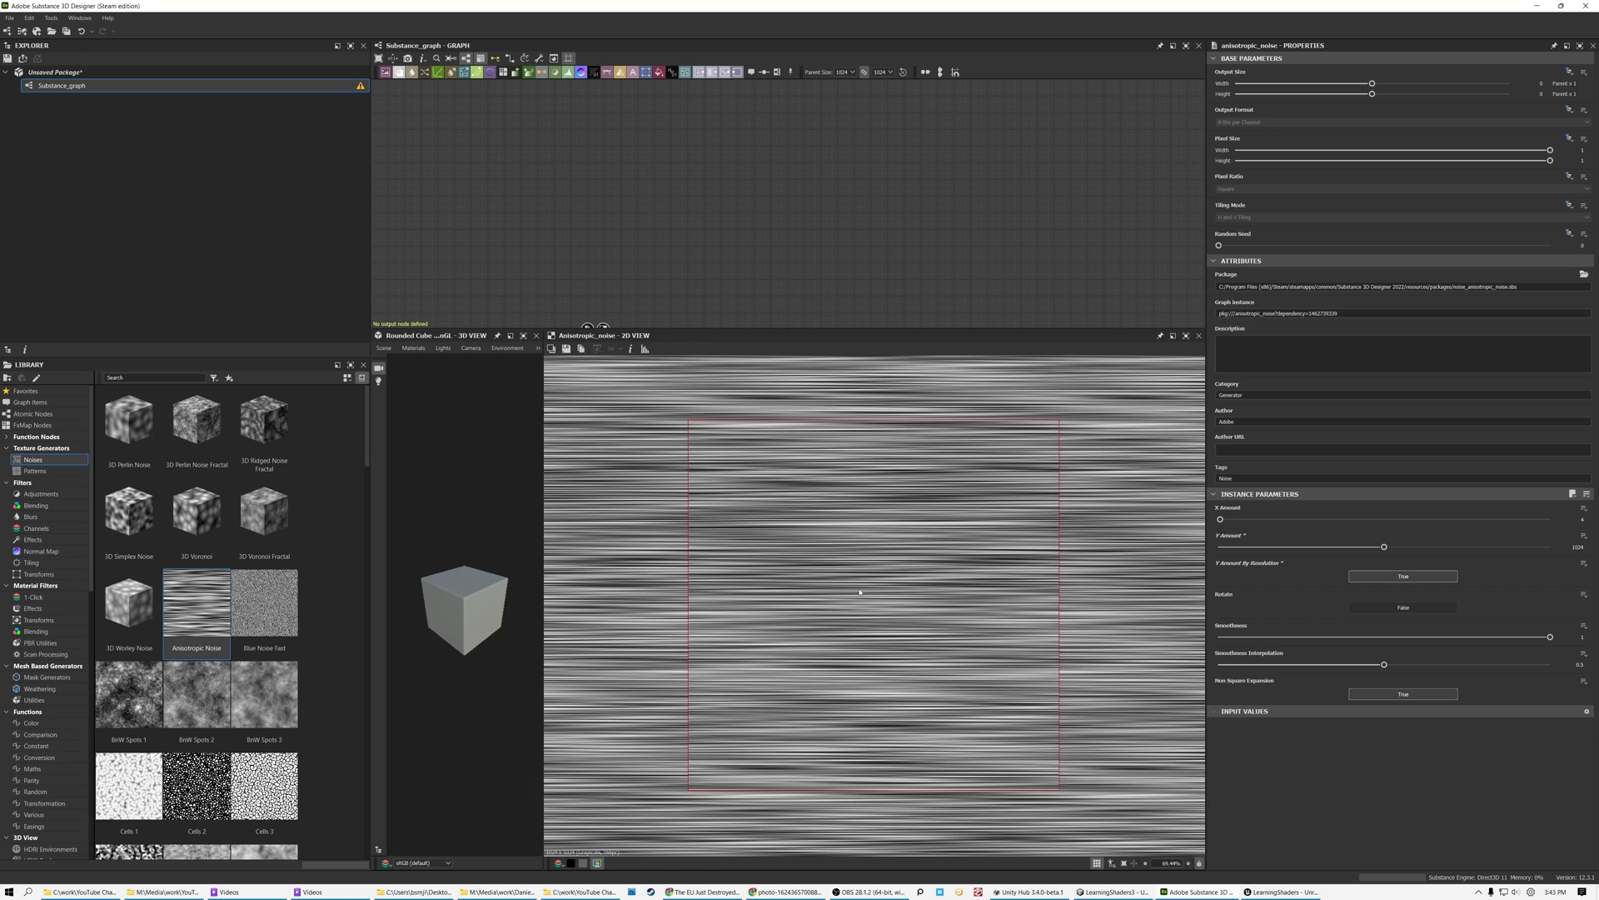
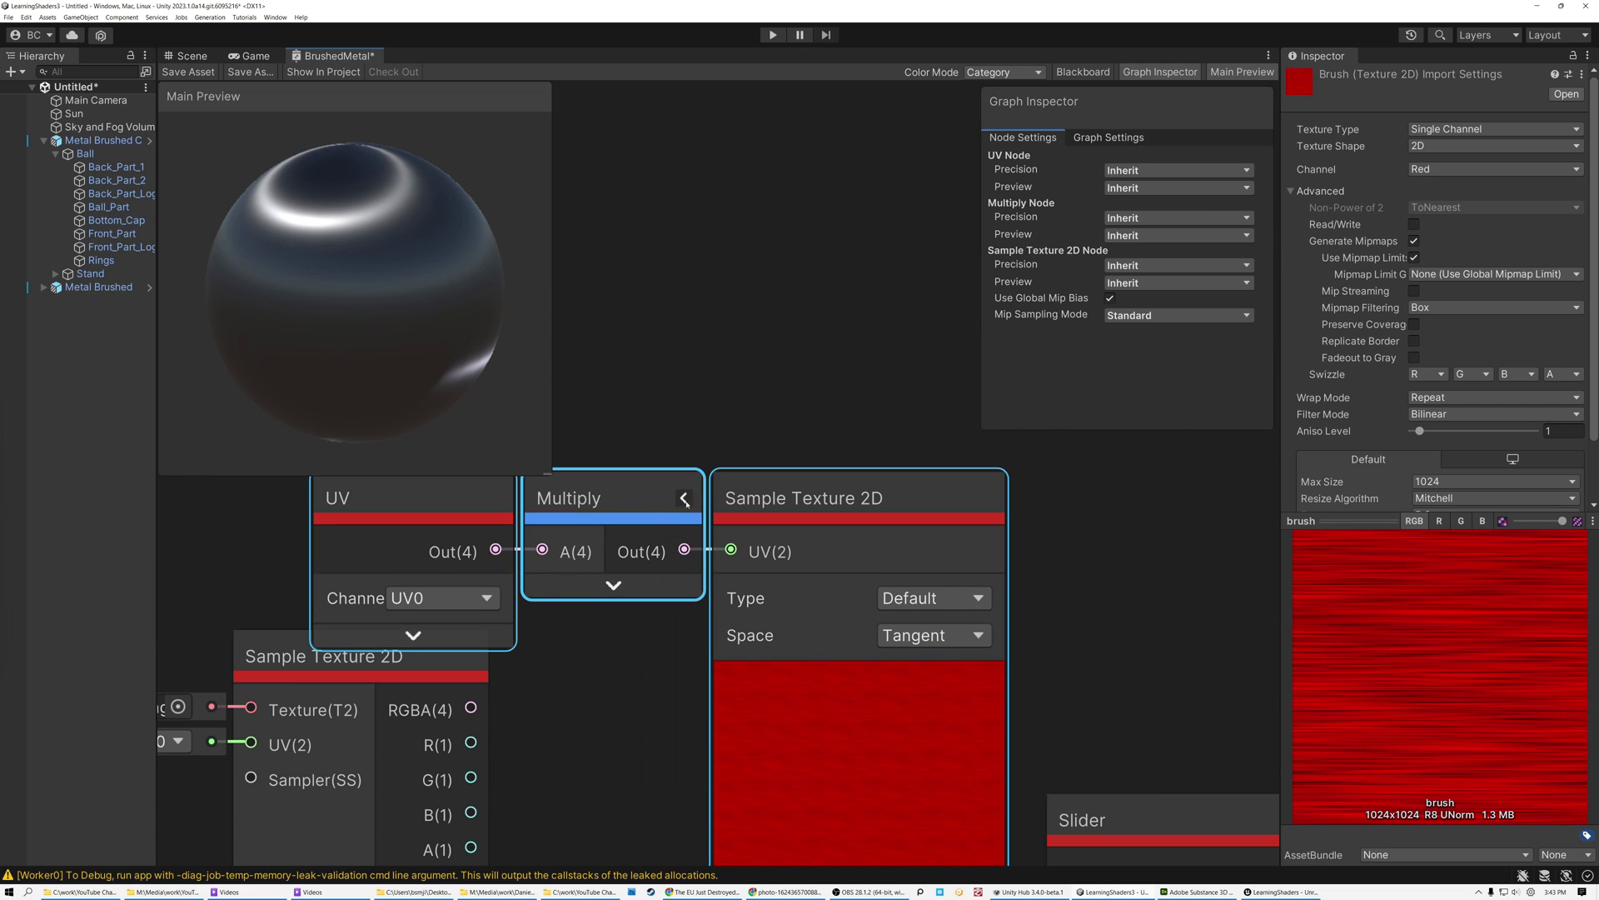
Check the Multiply node's tiling values and move the UV, Multiply and Sample Texture 2D nodes closer to the Fragment block
{"action": "left_click", "coordinate": [683, 497]}
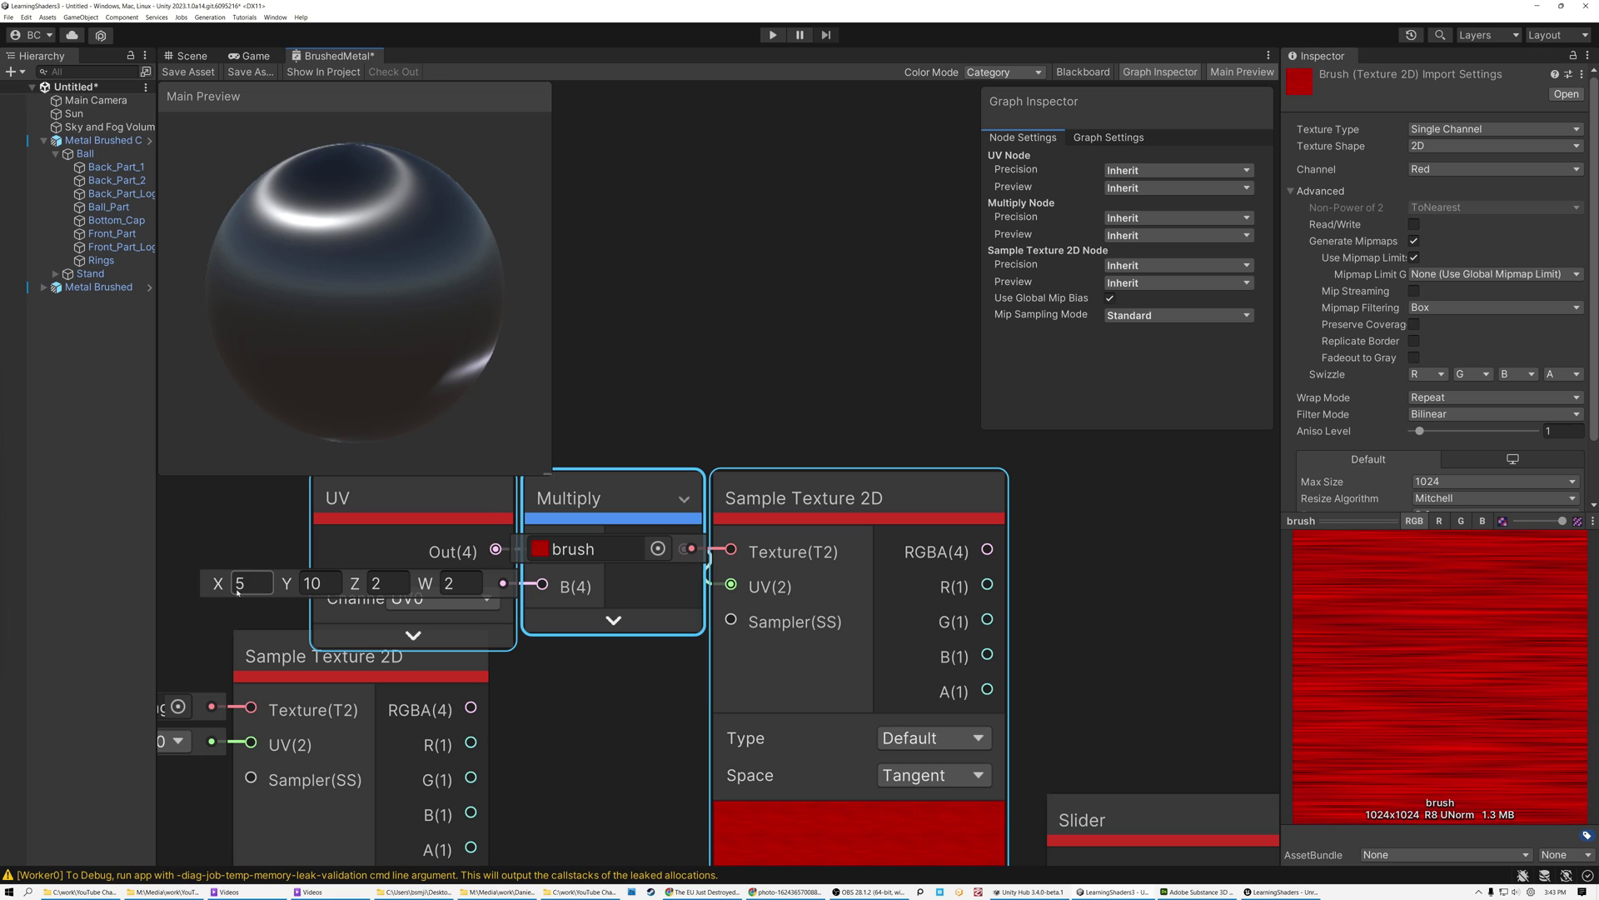
{"action": "left_click", "coordinate": [684, 498]}
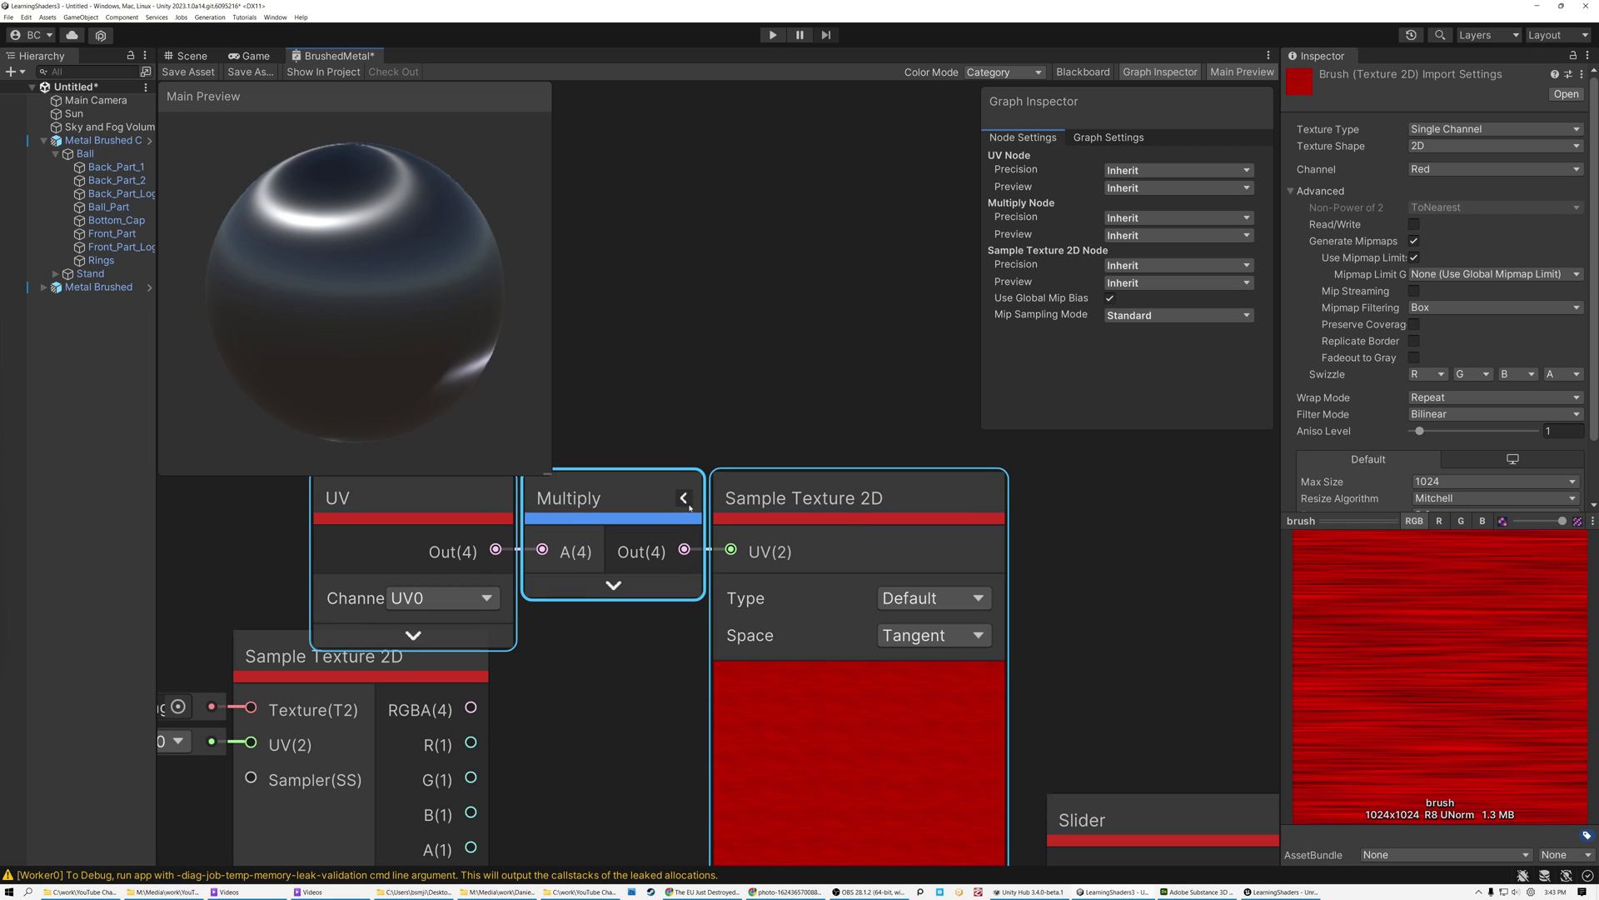
{"action": "left_click", "coordinate": [857, 678]}
{"action": "scroll", "coordinate": [900, 591], "scroll_direction": "down", "scroll_amount": 4}
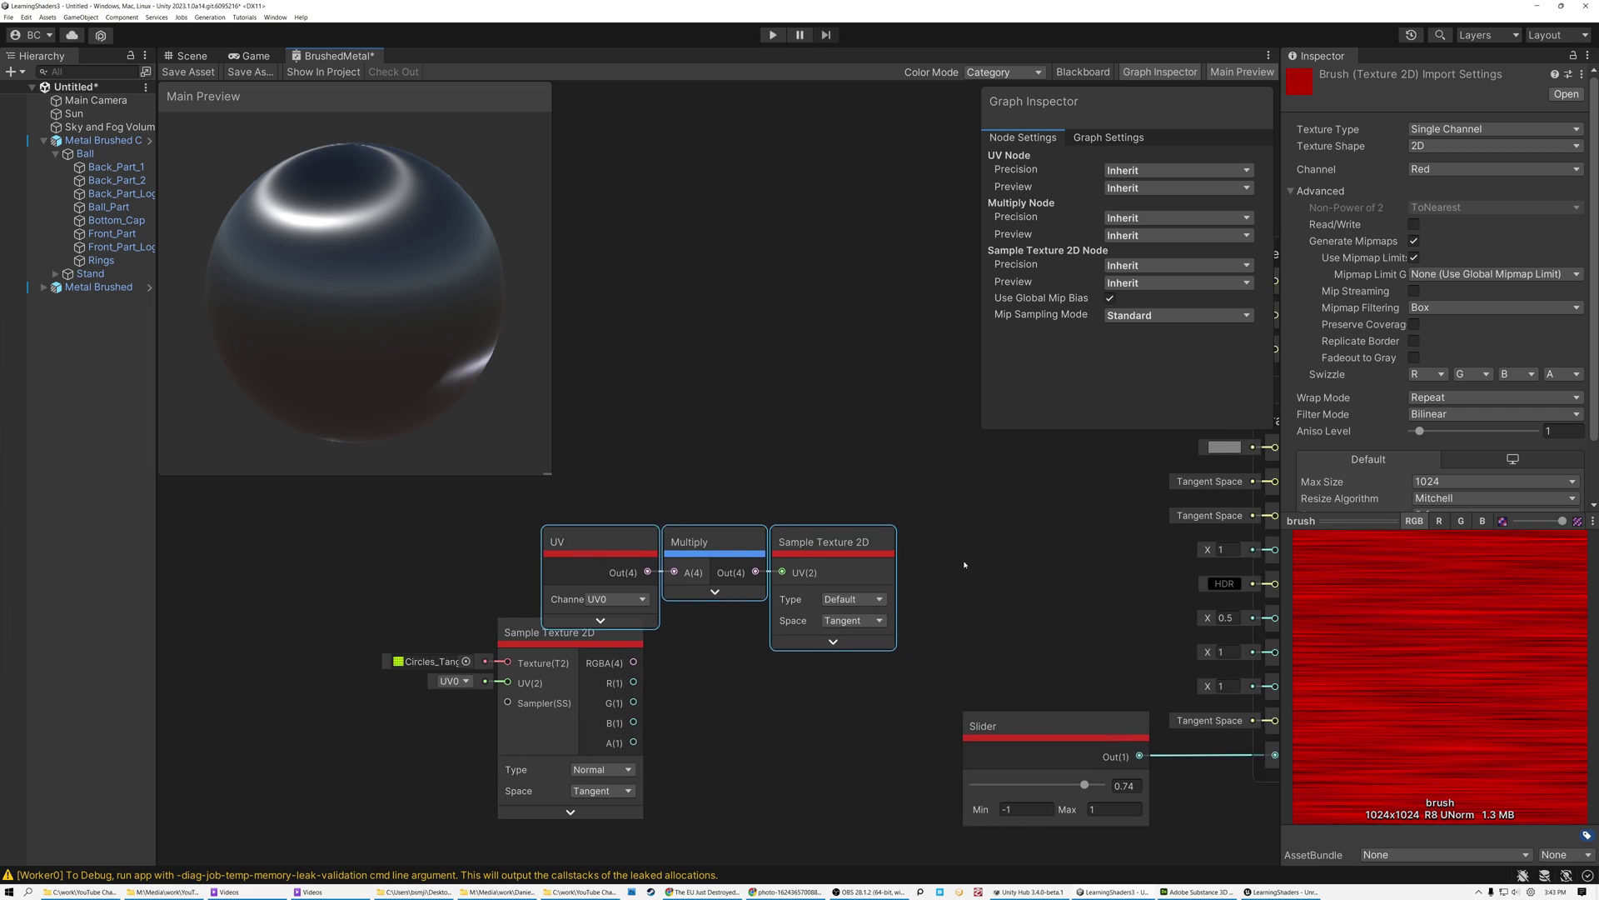
{"action": "middle_click_drag", "start_coordinate": [999, 557], "coordinate": [674, 608]}
{"action": "left_click_drag", "start_coordinate": [502, 600], "coordinate": [729, 615]}
{"action": "middle_click_drag", "start_coordinate": [729, 615], "coordinate": [550, 570]}
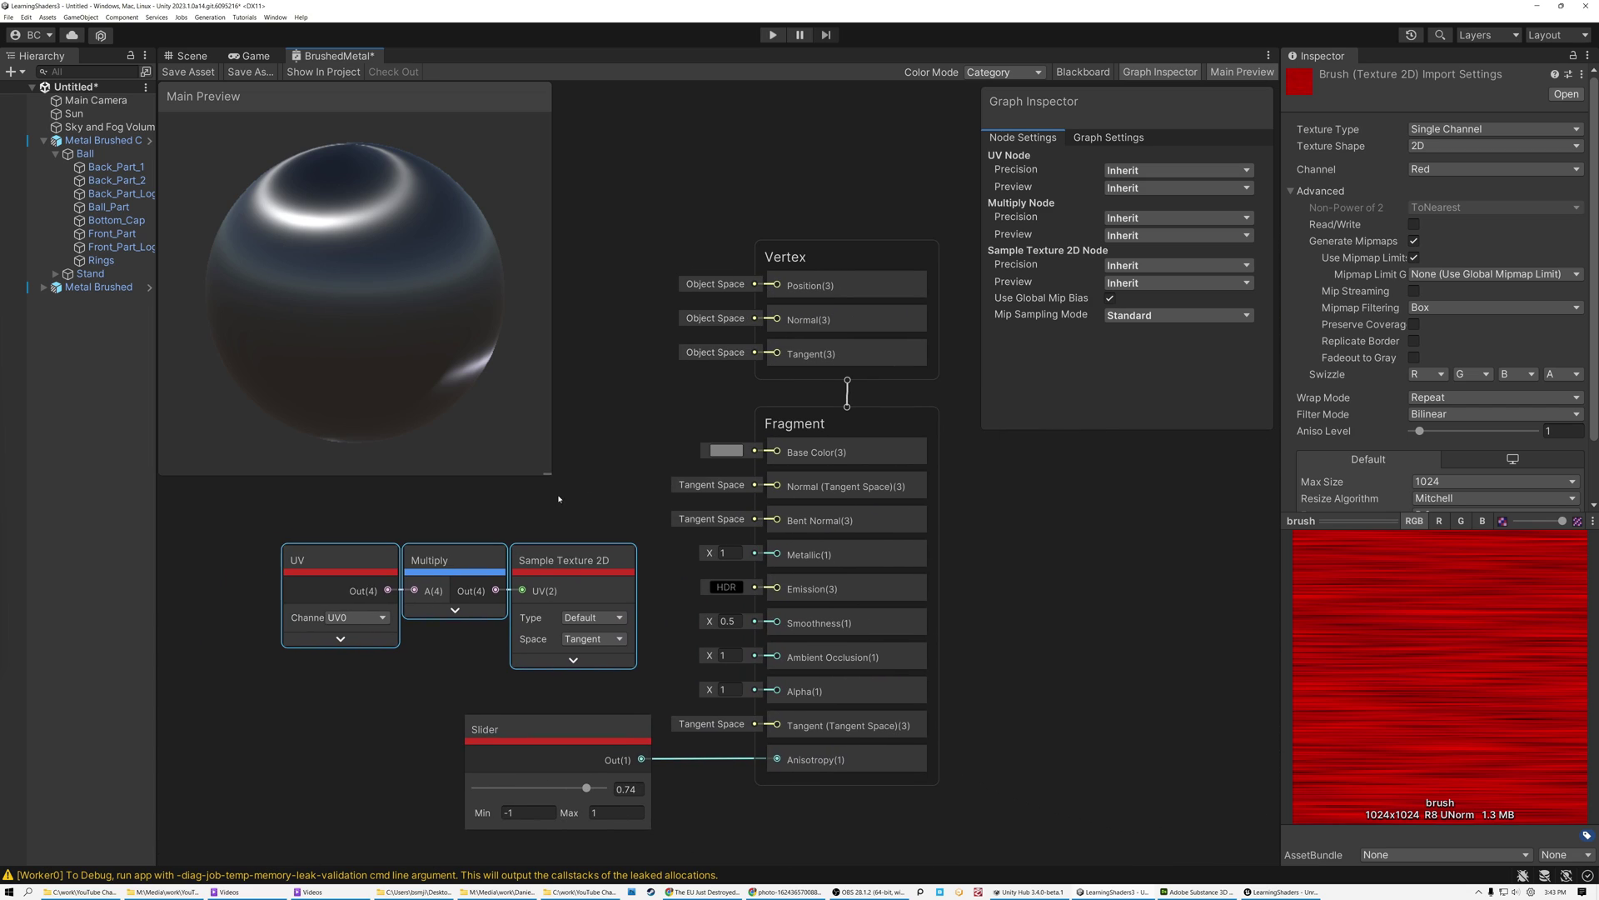
Connect the brush texture sample's R output to the Fragment block's Smoothness input, collapse the node and rotate the preview sphere
{"action": "left_click", "coordinate": [623, 560]}
{"action": "left_click_drag", "start_coordinate": [648, 610], "coordinate": [776, 623]}
{"action": "left_click_drag", "start_coordinate": [391, 272], "coordinate": [370, 209]}
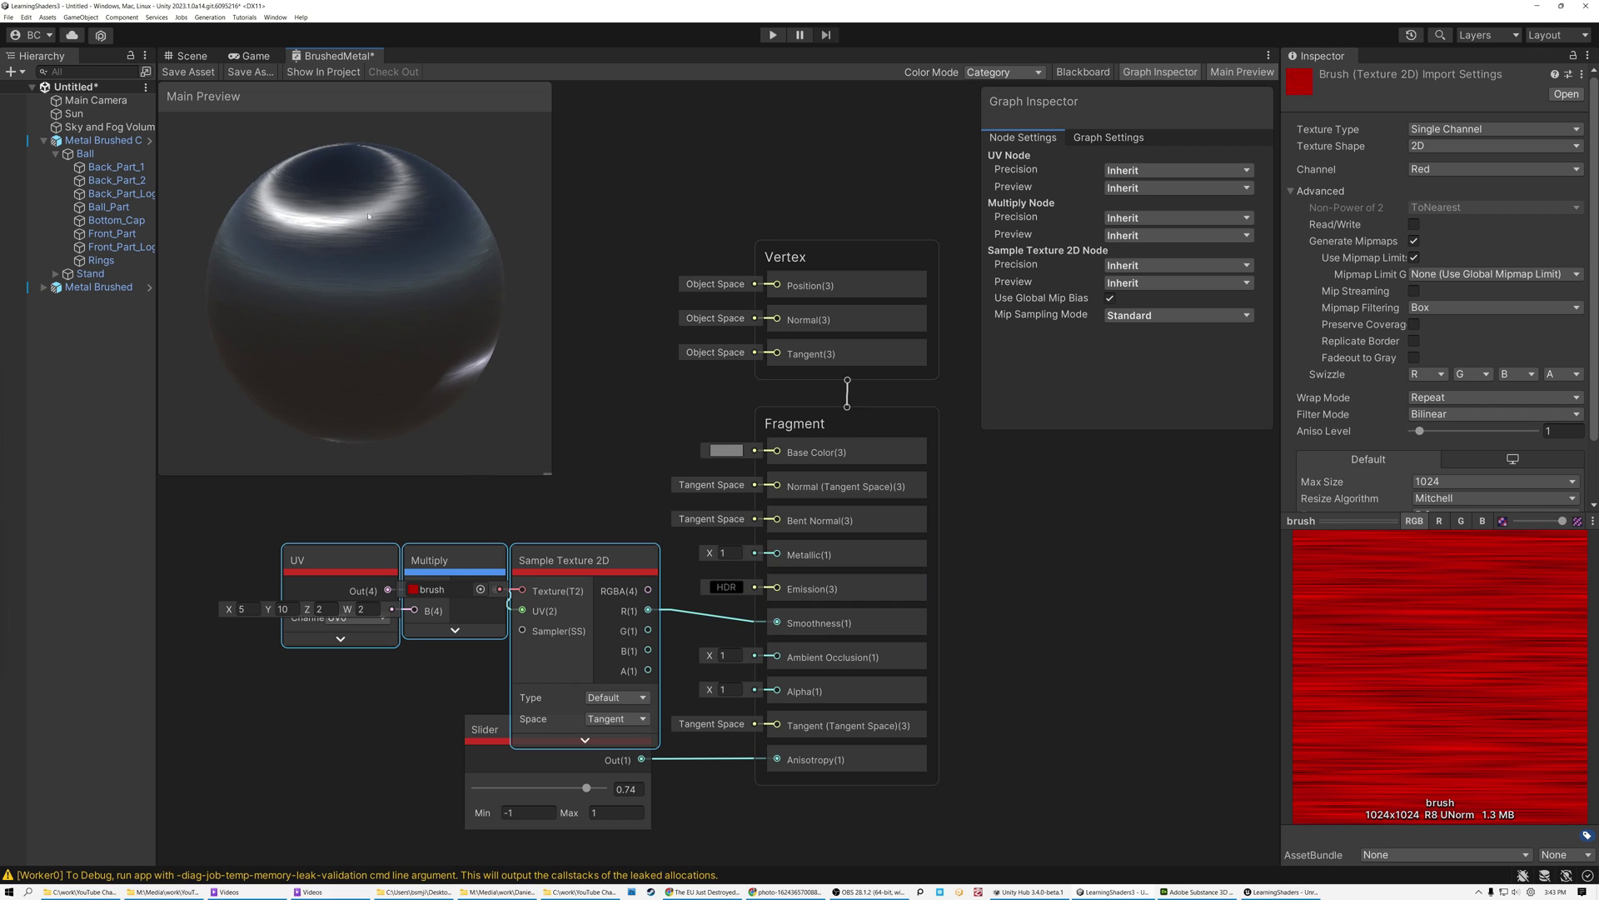
{"action": "left_click", "coordinate": [494, 563]}
{"action": "left_click_drag", "start_coordinate": [355, 261], "coordinate": [358, 246]}
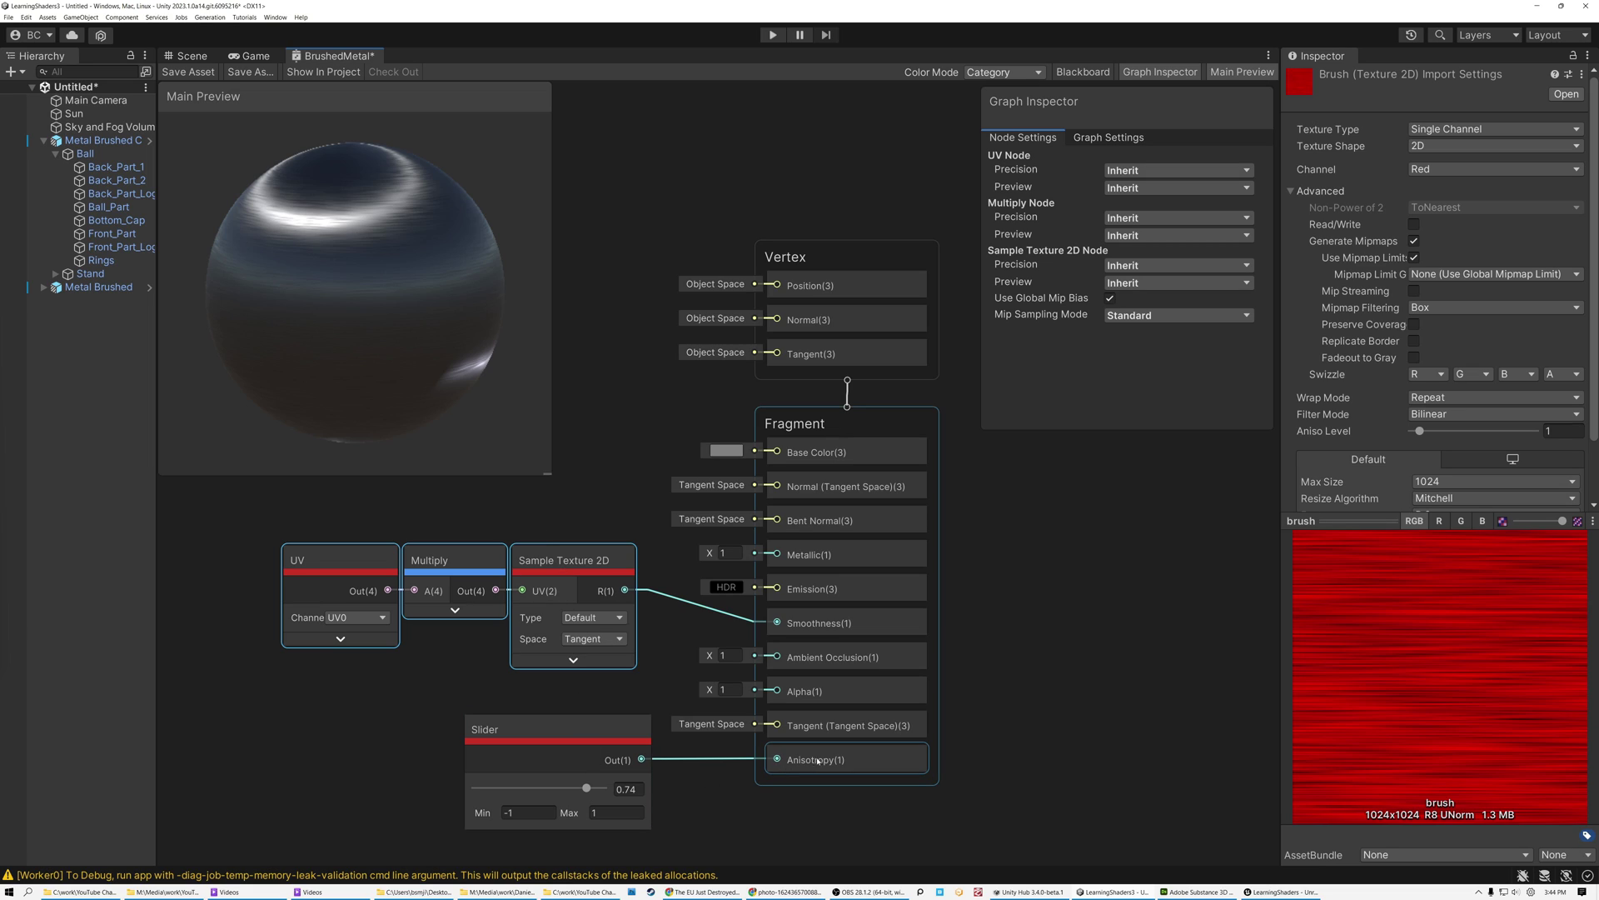
Set the anisotropy Slider node to -0.49 and inspect the brushed streaks on the preview sphere up close
{"action": "left_click_drag", "start_coordinate": [586, 796], "coordinate": [508, 789]}
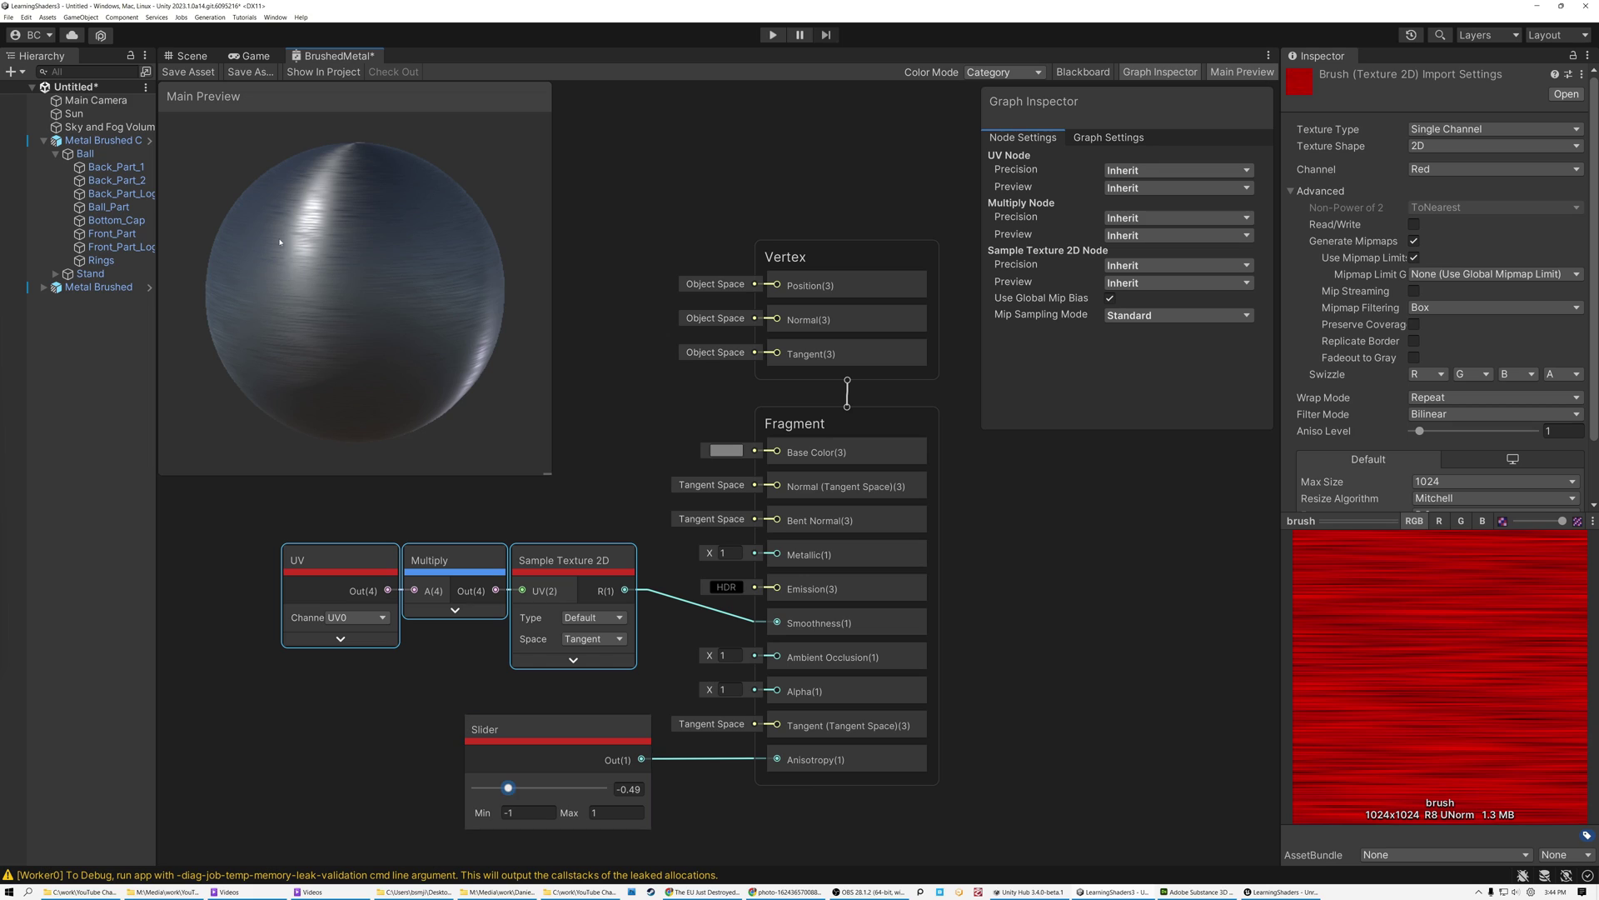
{"action": "left_click_drag", "start_coordinate": [333, 193], "coordinate": [349, 218]}
{"action": "scroll", "coordinate": [340, 258], "scroll_direction": "up", "scroll_amount": 6}
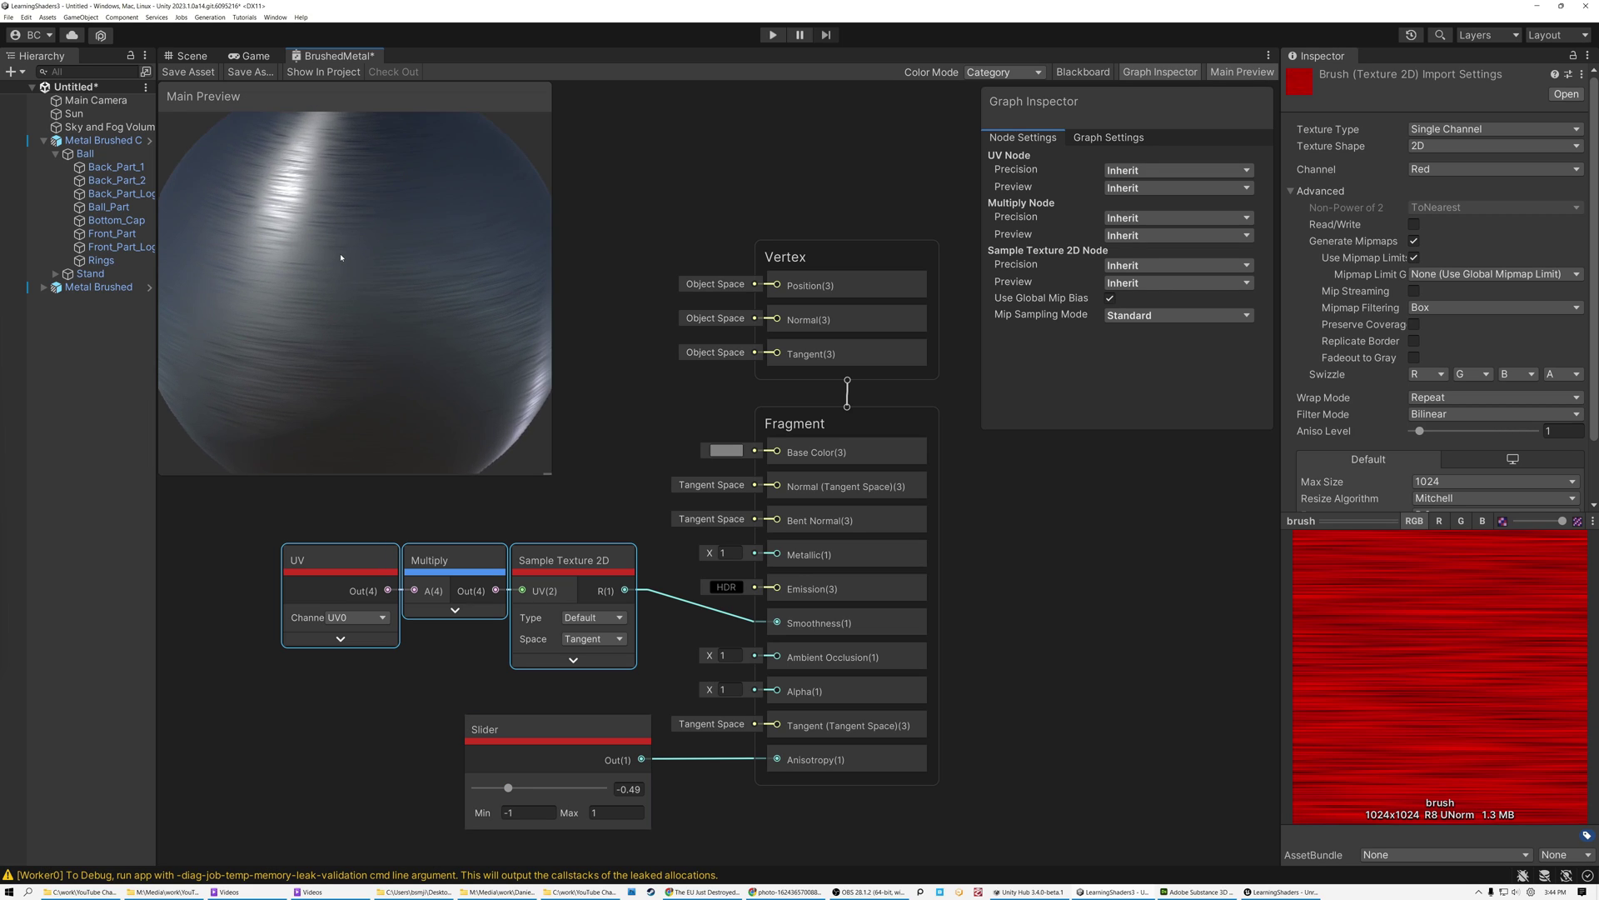
{"action": "scroll", "coordinate": [327, 231], "scroll_direction": "down", "scroll_amount": 4}
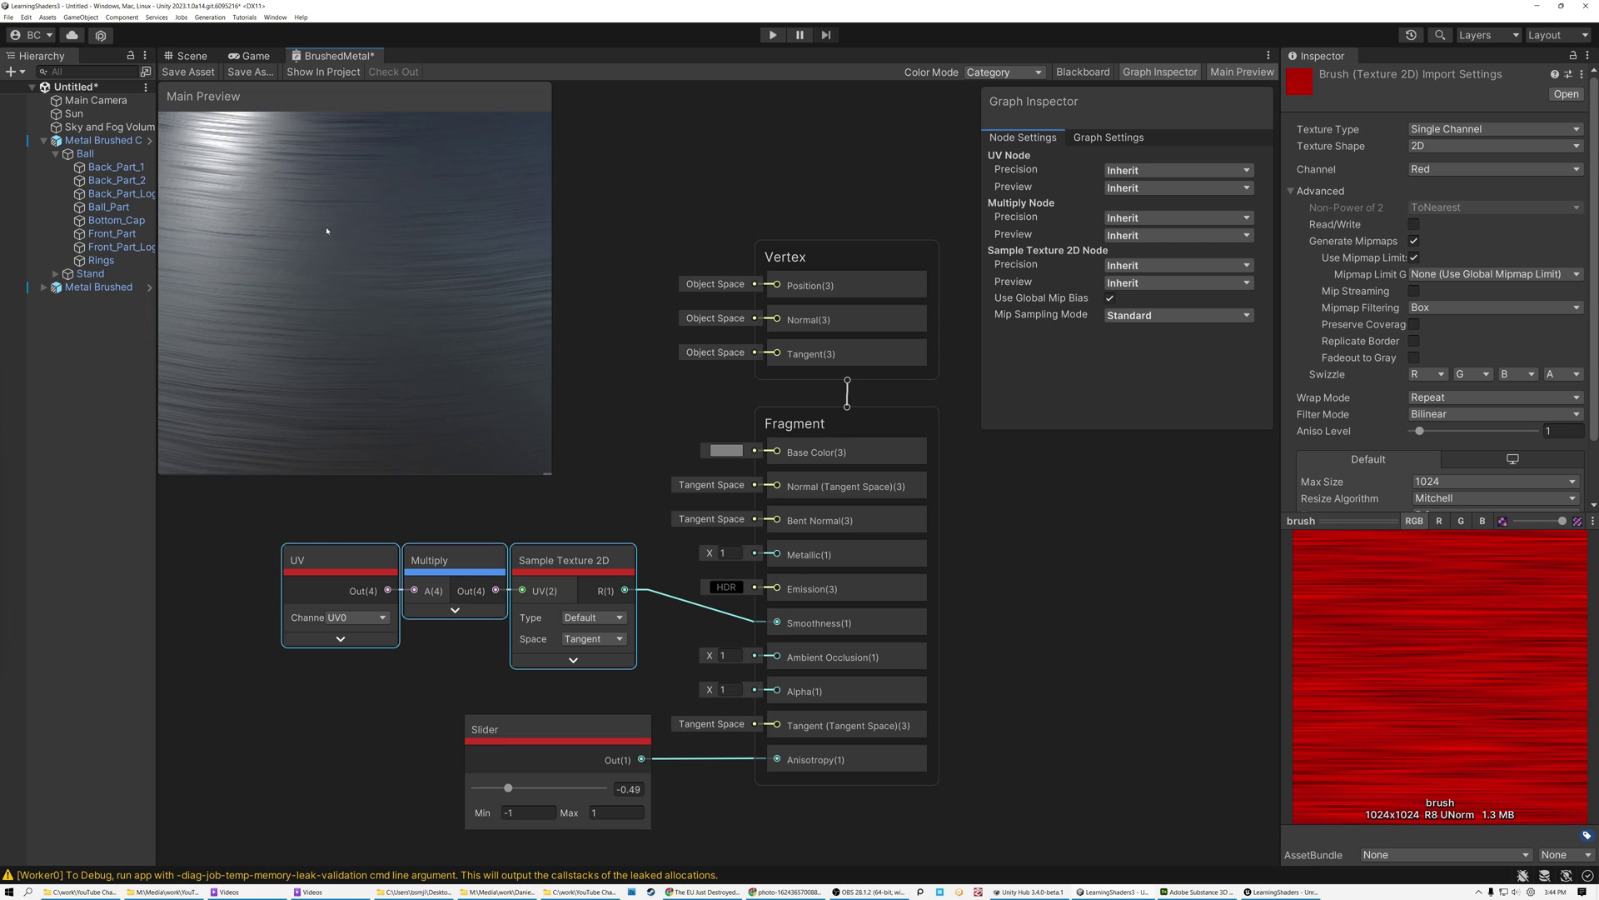
Examine the stretched anisotropic highlight and brushed streaks on the preview sphere from several angles and distances
{"action": "mouse_move", "coordinate": [305, 188]}
{"action": "left_mouse_down"}
{"action": "mouse_move", "coordinate": [316, 218]}
{"action": "mouse_move", "coordinate": [385, 175]}
{"action": "left_mouse_up"}
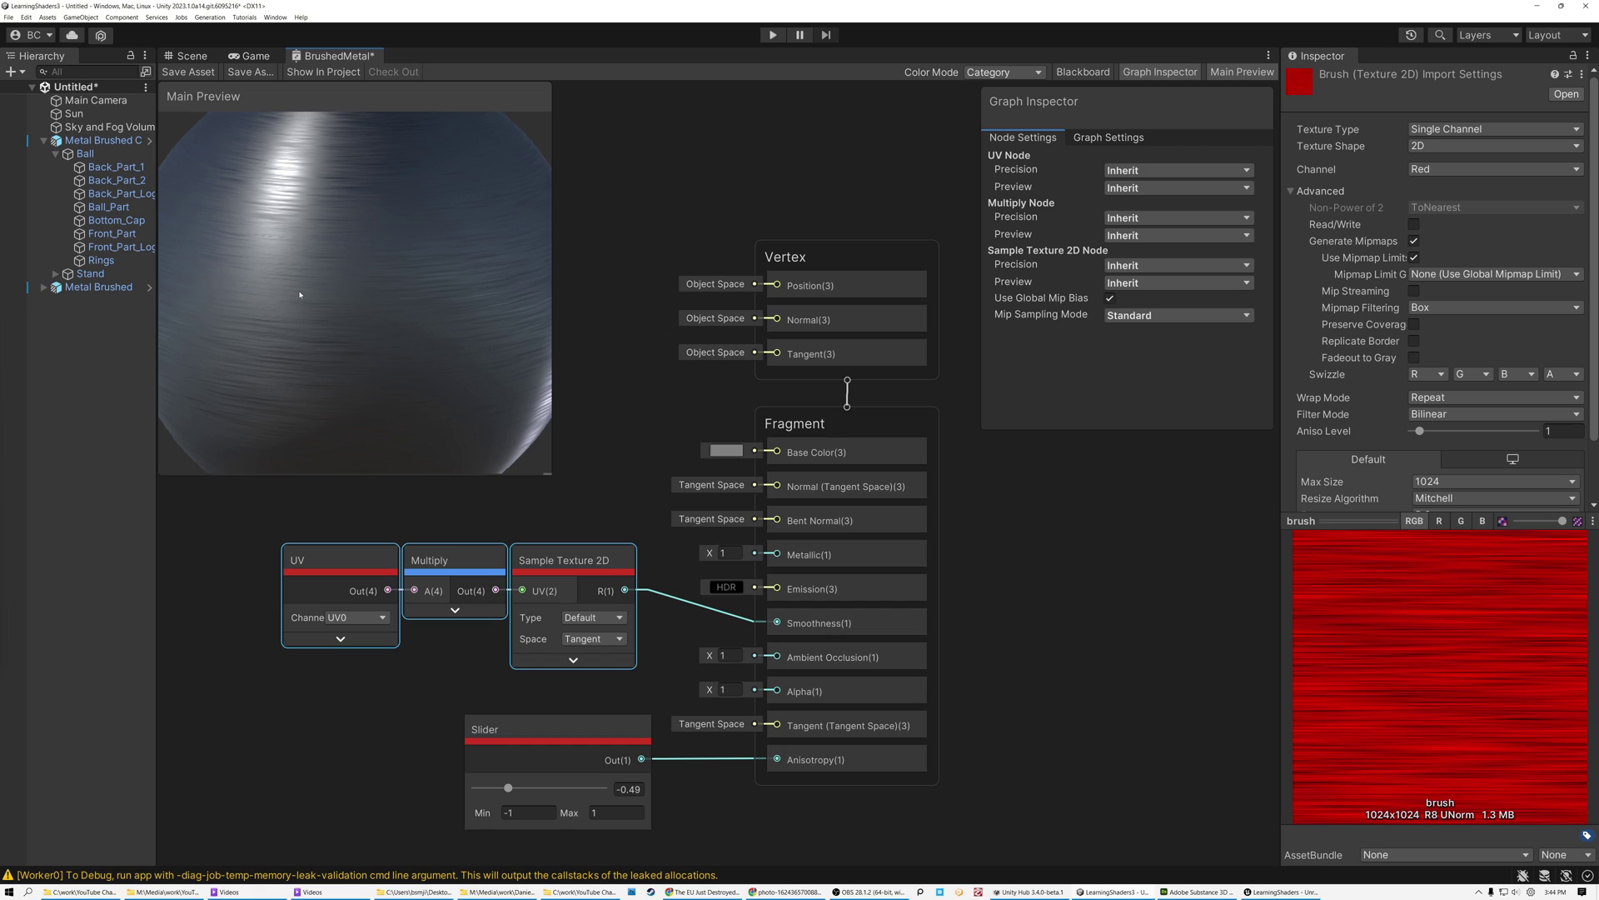
{"action": "scroll", "coordinate": [301, 297], "scroll_direction": "down", "scroll_amount": 4}
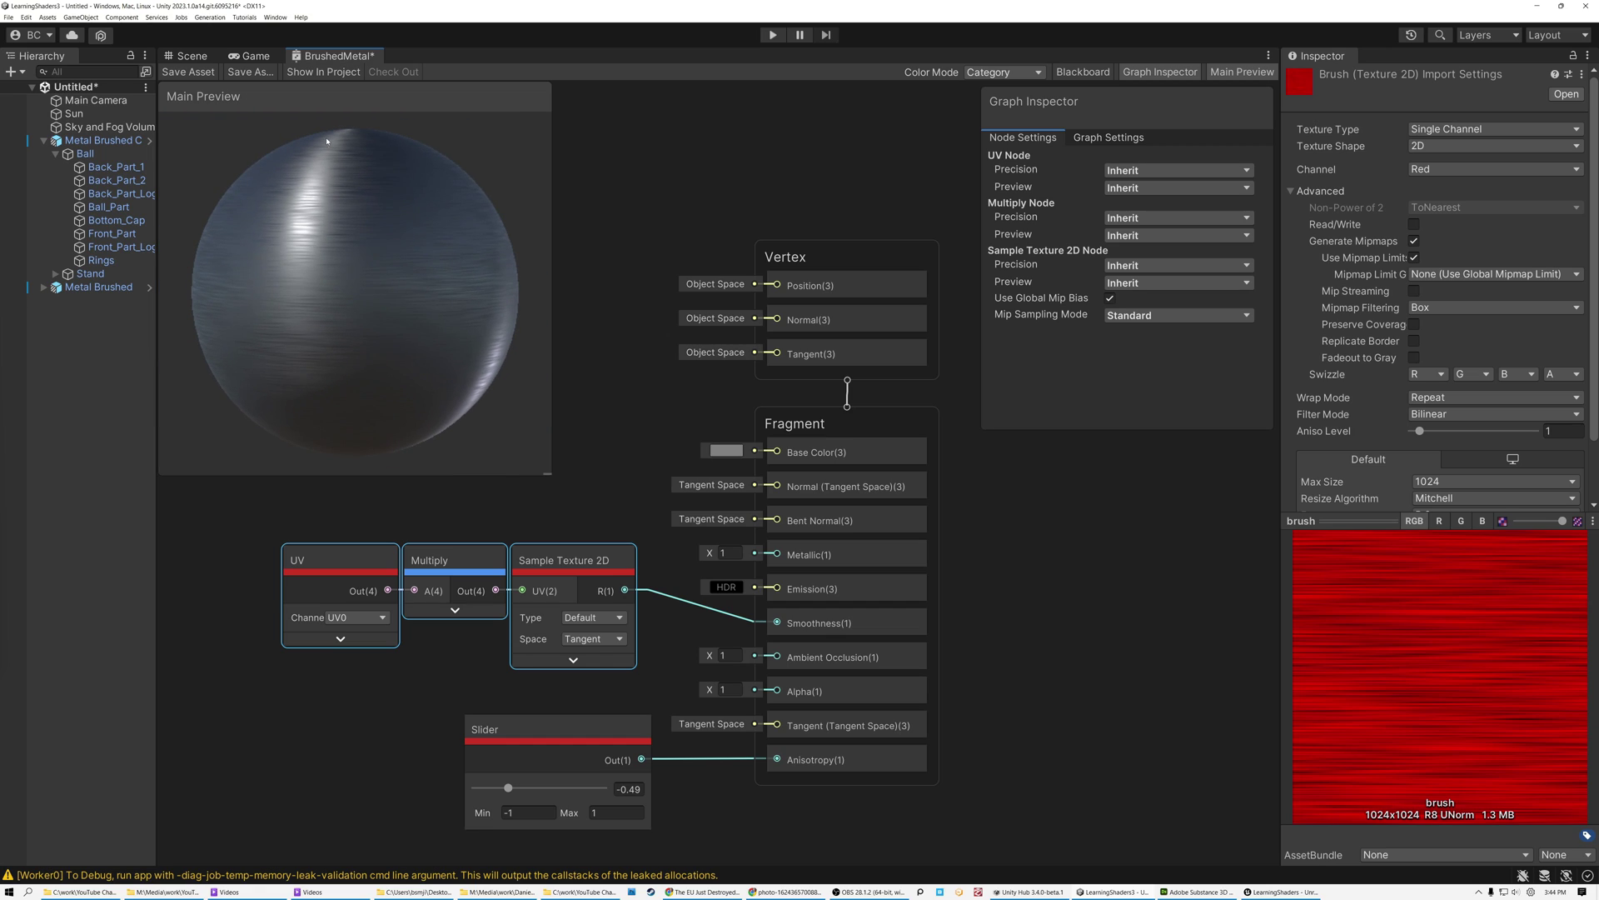
{"action": "left_click_drag", "start_coordinate": [374, 220], "coordinate": [347, 245]}
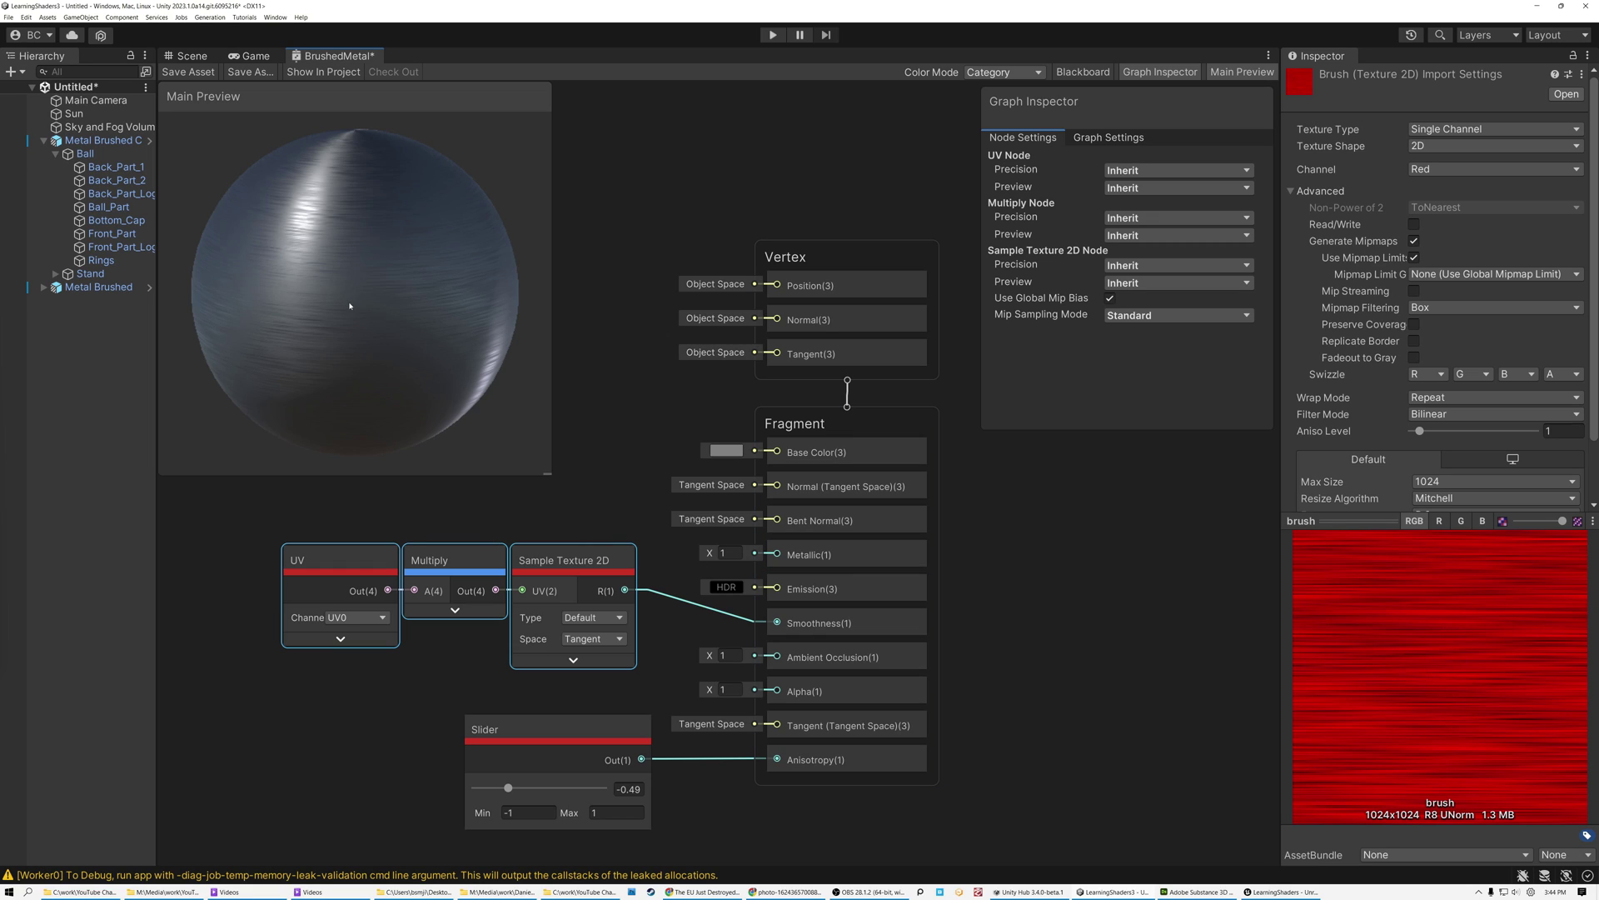
{"action": "mouse_move", "coordinate": [350, 306]}
{"action": "left_mouse_down"}
{"action": "mouse_move", "coordinate": [345, 345]}
{"action": "mouse_move", "coordinate": [356, 248]}
{"action": "left_mouse_up"}
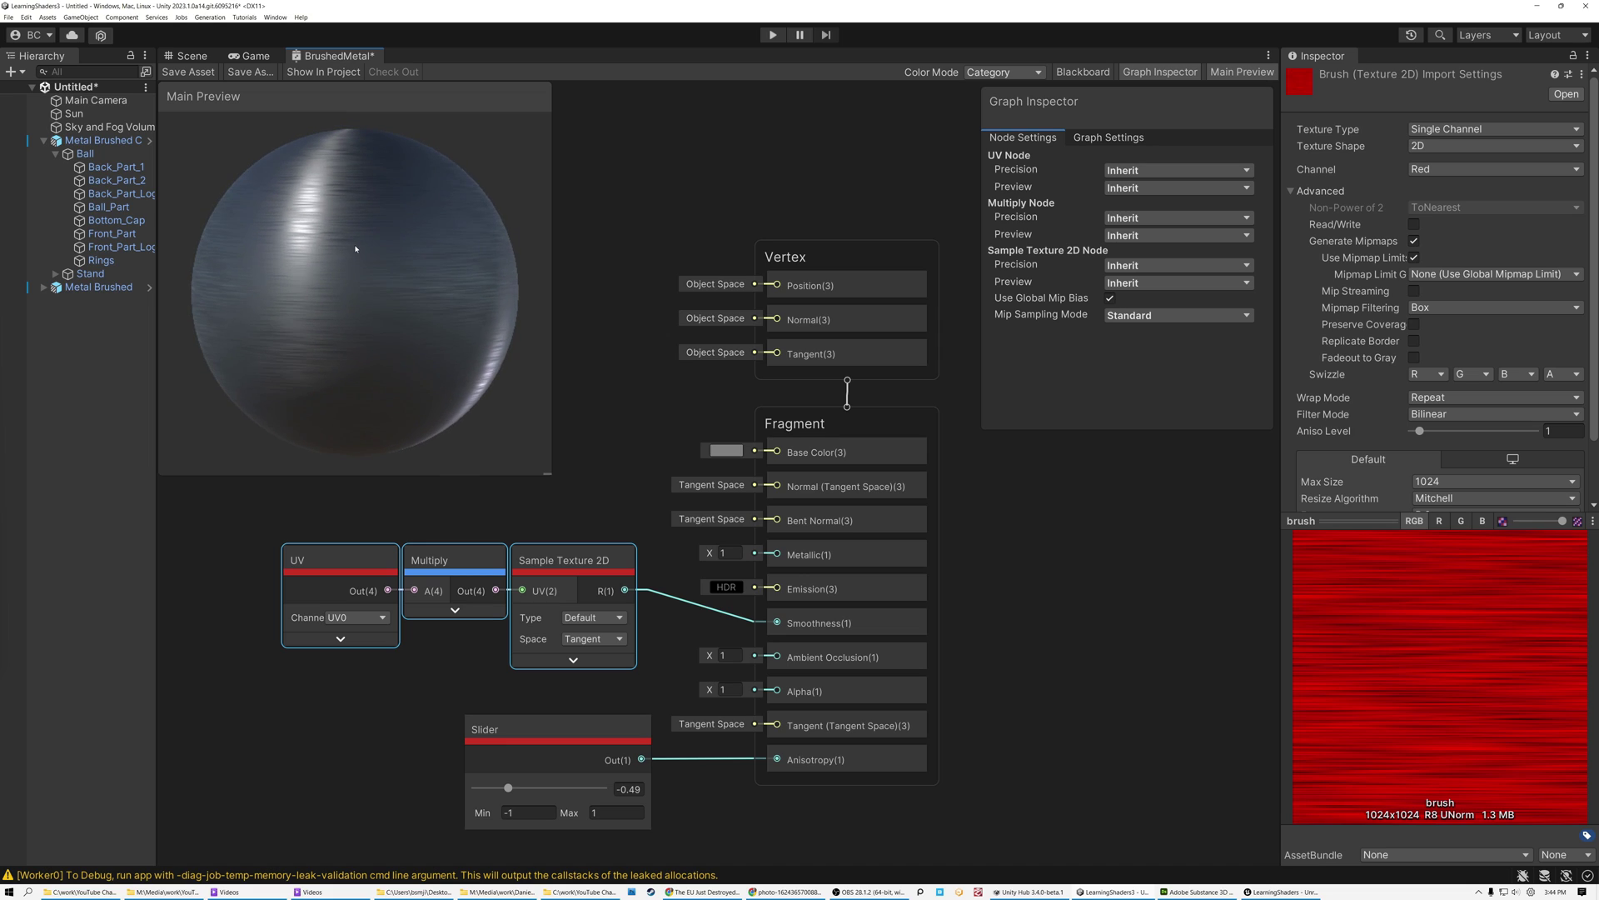
{"action": "left_click_drag", "start_coordinate": [818, 770], "coordinate": [814, 764]}
Move the unconnected Sample Texture 2D node holding the circles tangent map closer to the graph and expand its texture preview
{"action": "middle_click_drag", "start_coordinate": [531, 506], "coordinate": [590, 505]}
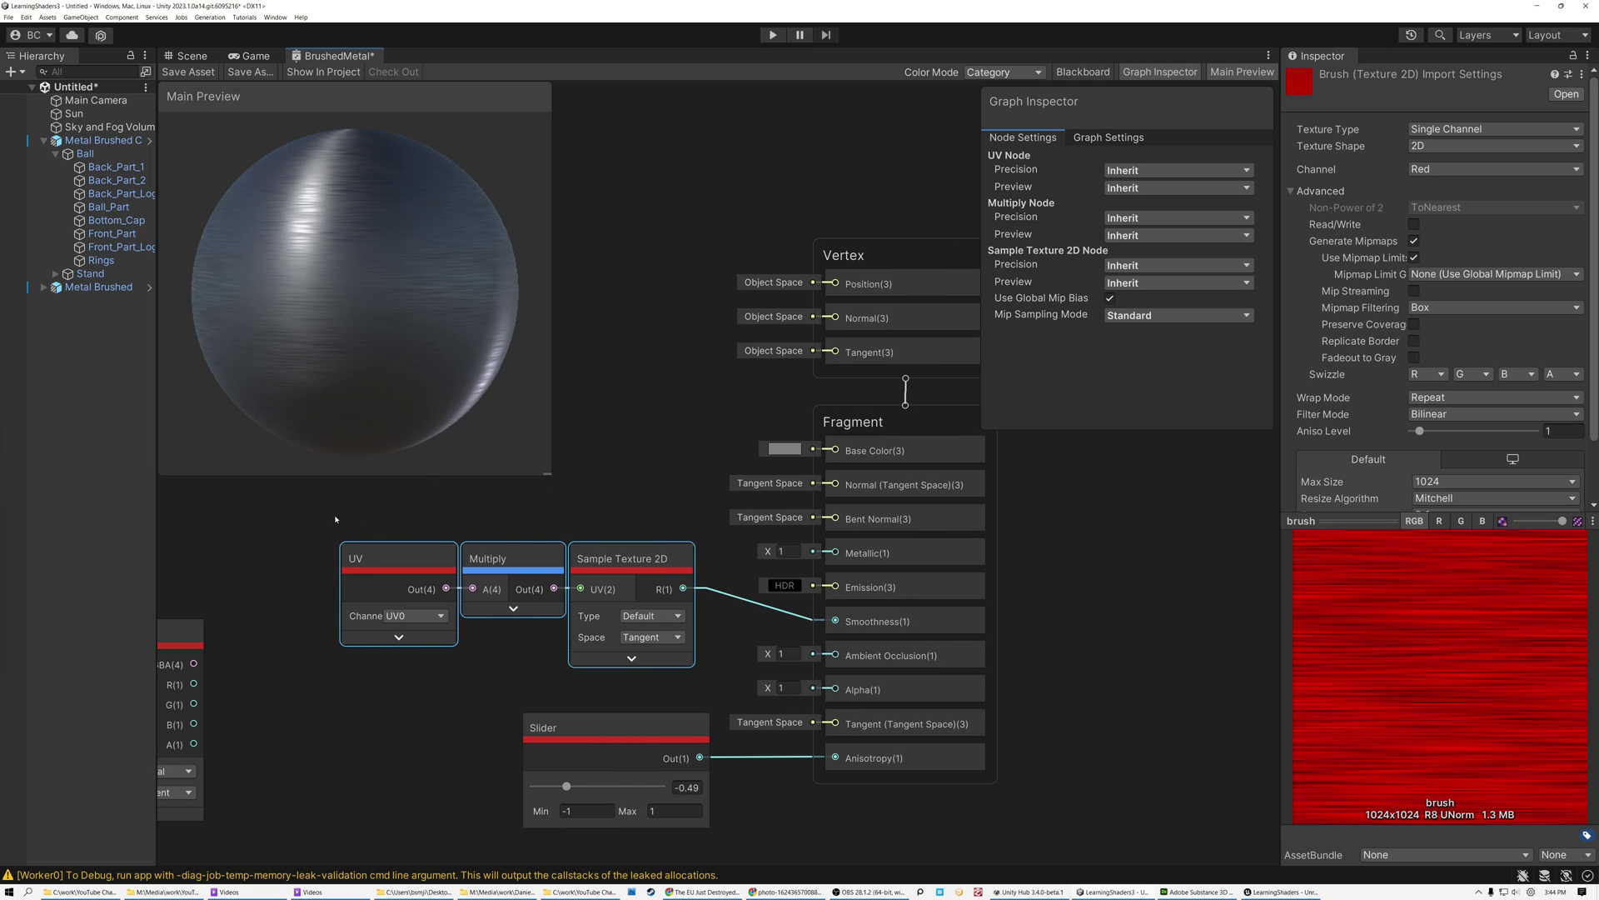
{"action": "middle_click_drag", "start_coordinate": [336, 519], "coordinate": [371, 517]}
{"action": "left_click_drag", "start_coordinate": [209, 628], "coordinate": [306, 606]}
{"action": "middle_click_drag", "start_coordinate": [299, 789], "coordinate": [691, 619]}
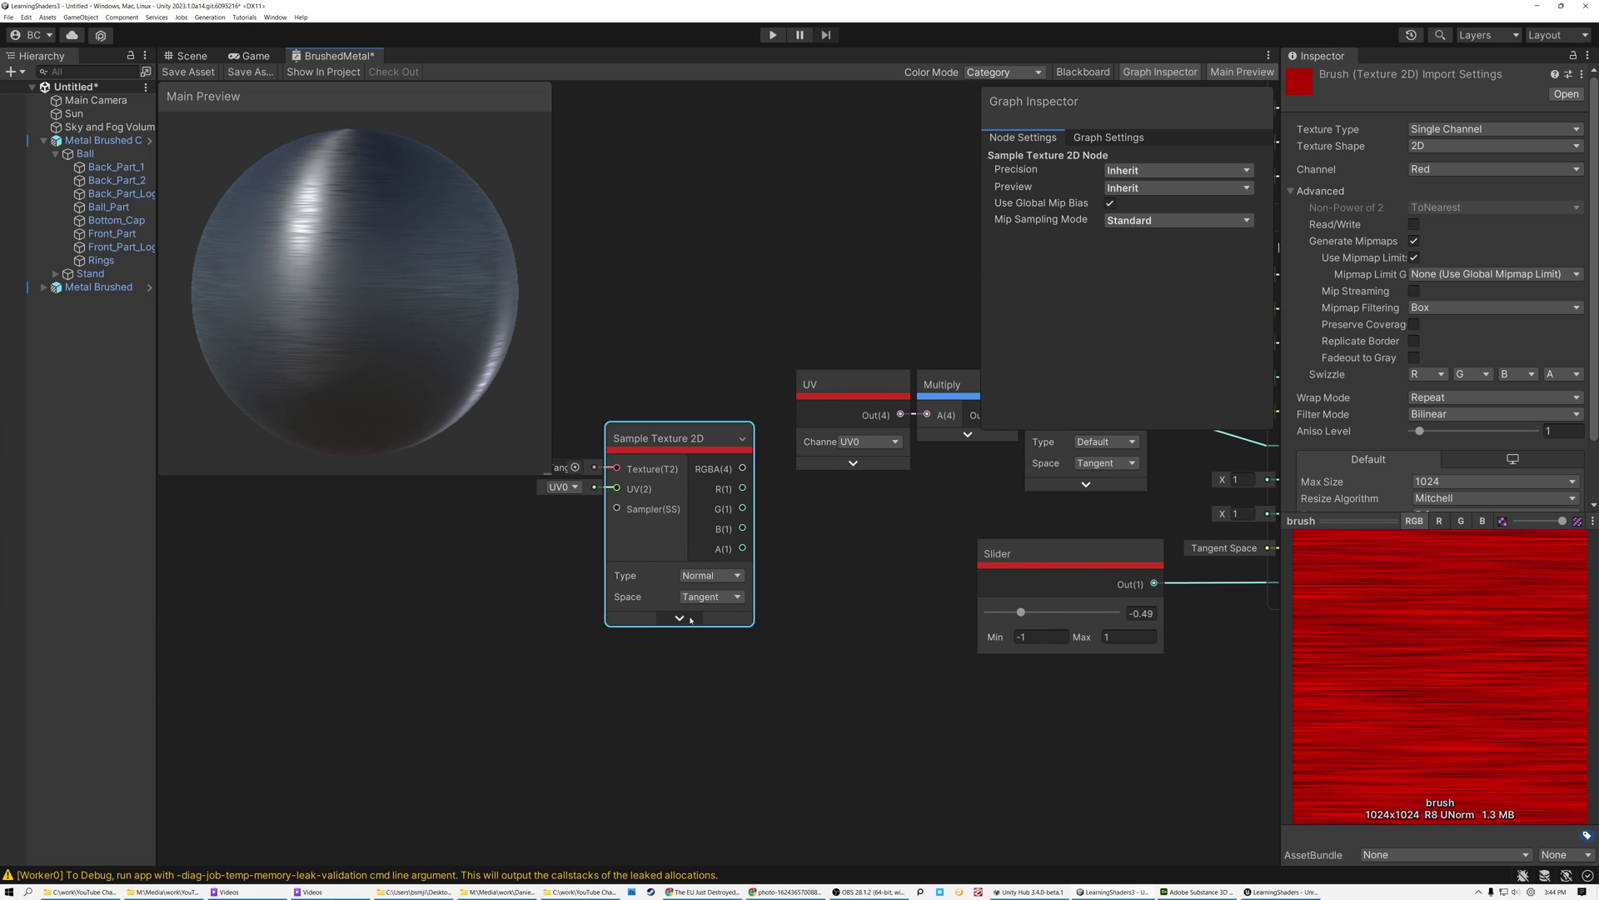
{"action": "left_click", "coordinate": [680, 621]}
{"action": "scroll", "coordinate": [670, 506], "scroll_direction": "up", "scroll_amount": 6}
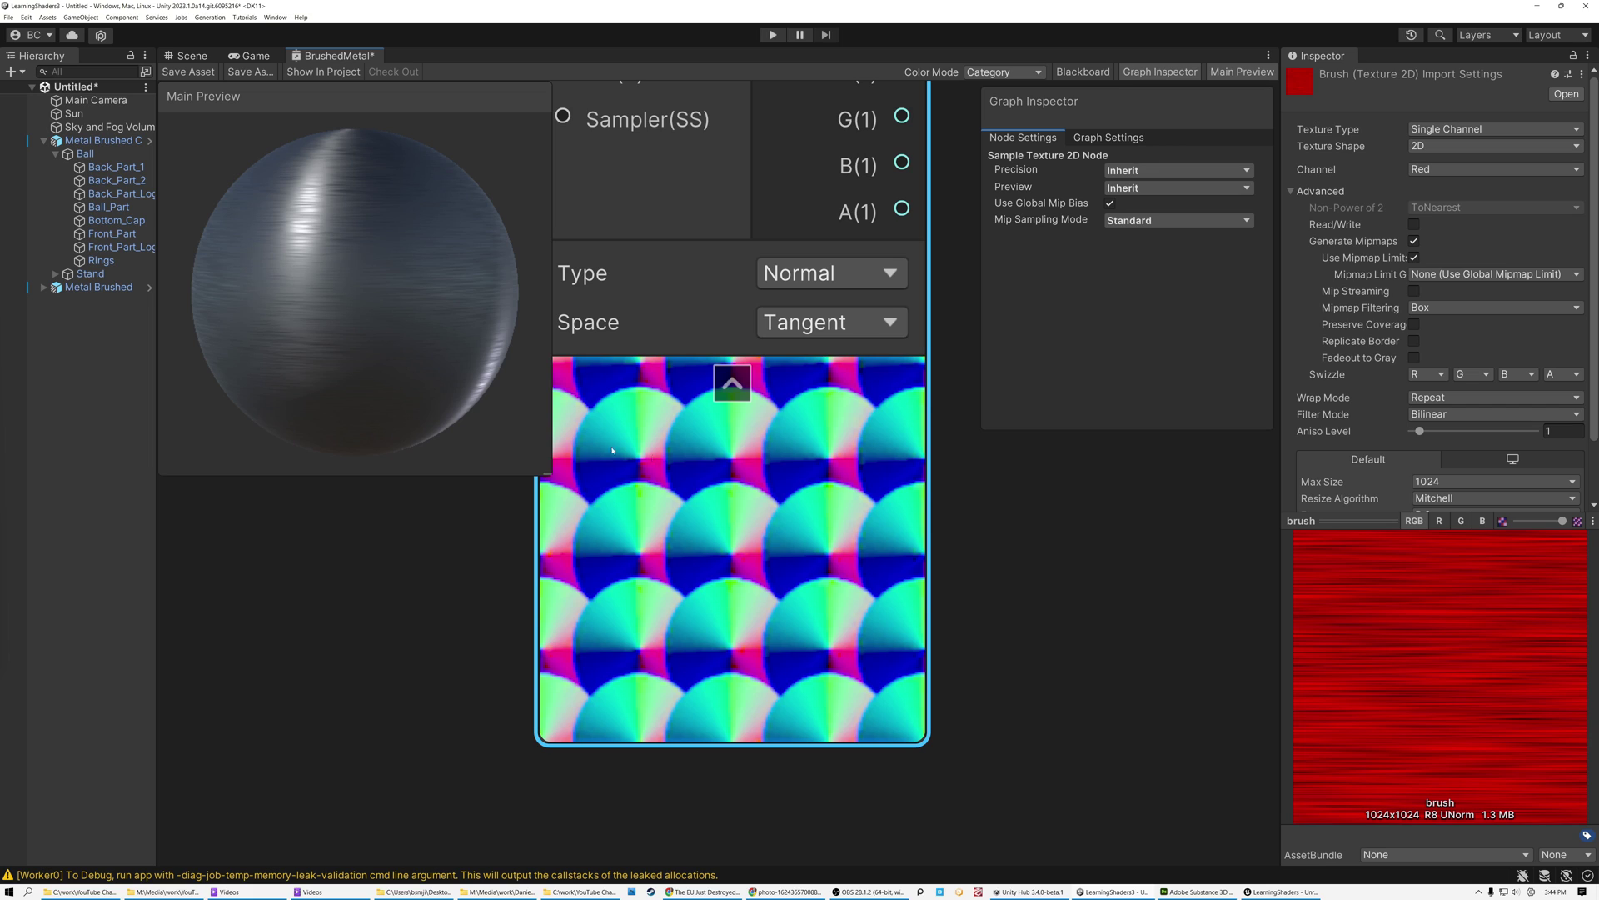
{"action": "scroll", "coordinate": [660, 466], "scroll_direction": "down", "scroll_amount": 5}
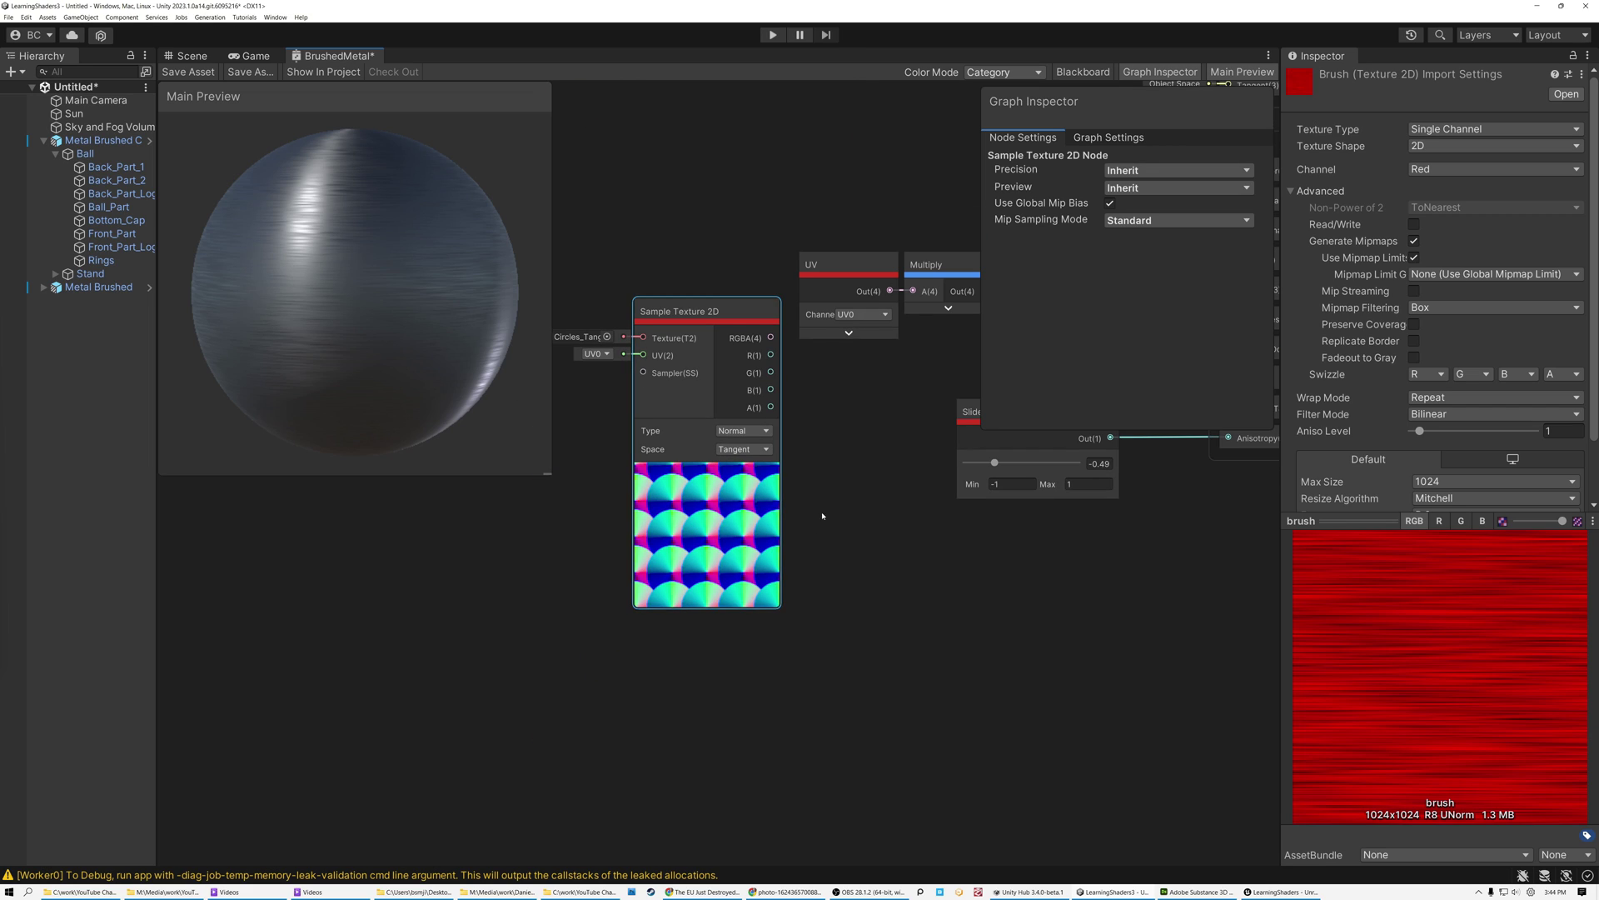
Place the circles tangent map's Sample Texture 2D node beneath the UV node
{"action": "left_click_drag", "start_coordinate": [661, 465], "coordinate": [325, 608]}
{"action": "middle_click_drag", "start_coordinate": [765, 549], "coordinate": [462, 666]}
{"action": "scroll", "coordinate": [534, 667], "scroll_direction": "up", "scroll_amount": 3}
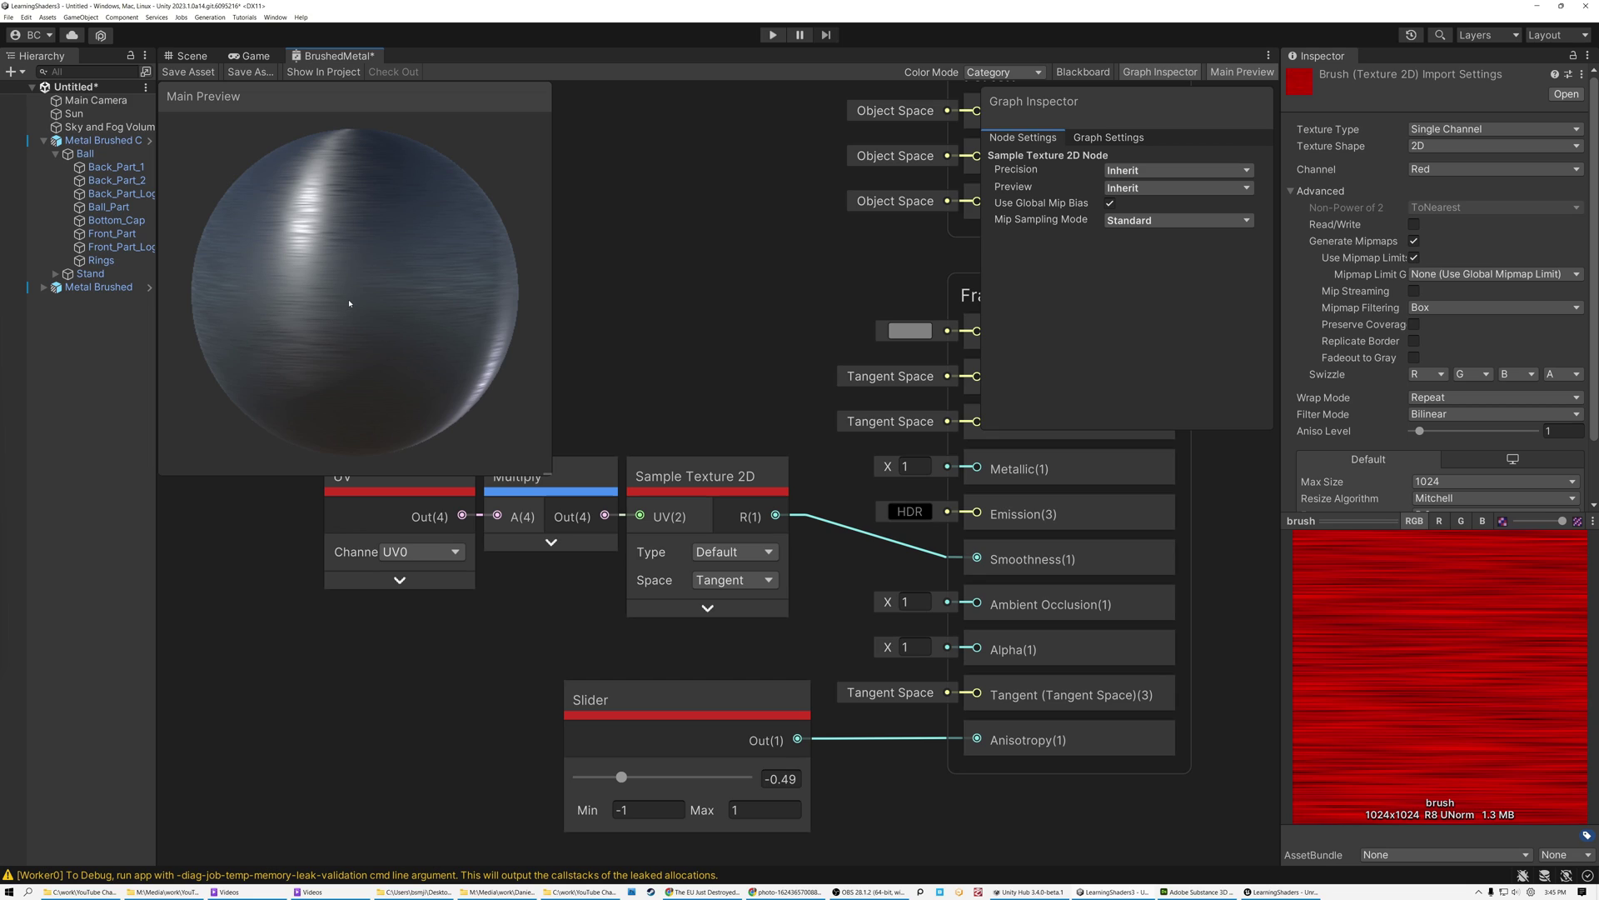
{"action": "scroll", "coordinate": [356, 323], "scroll_direction": "down", "scroll_amount": 2}
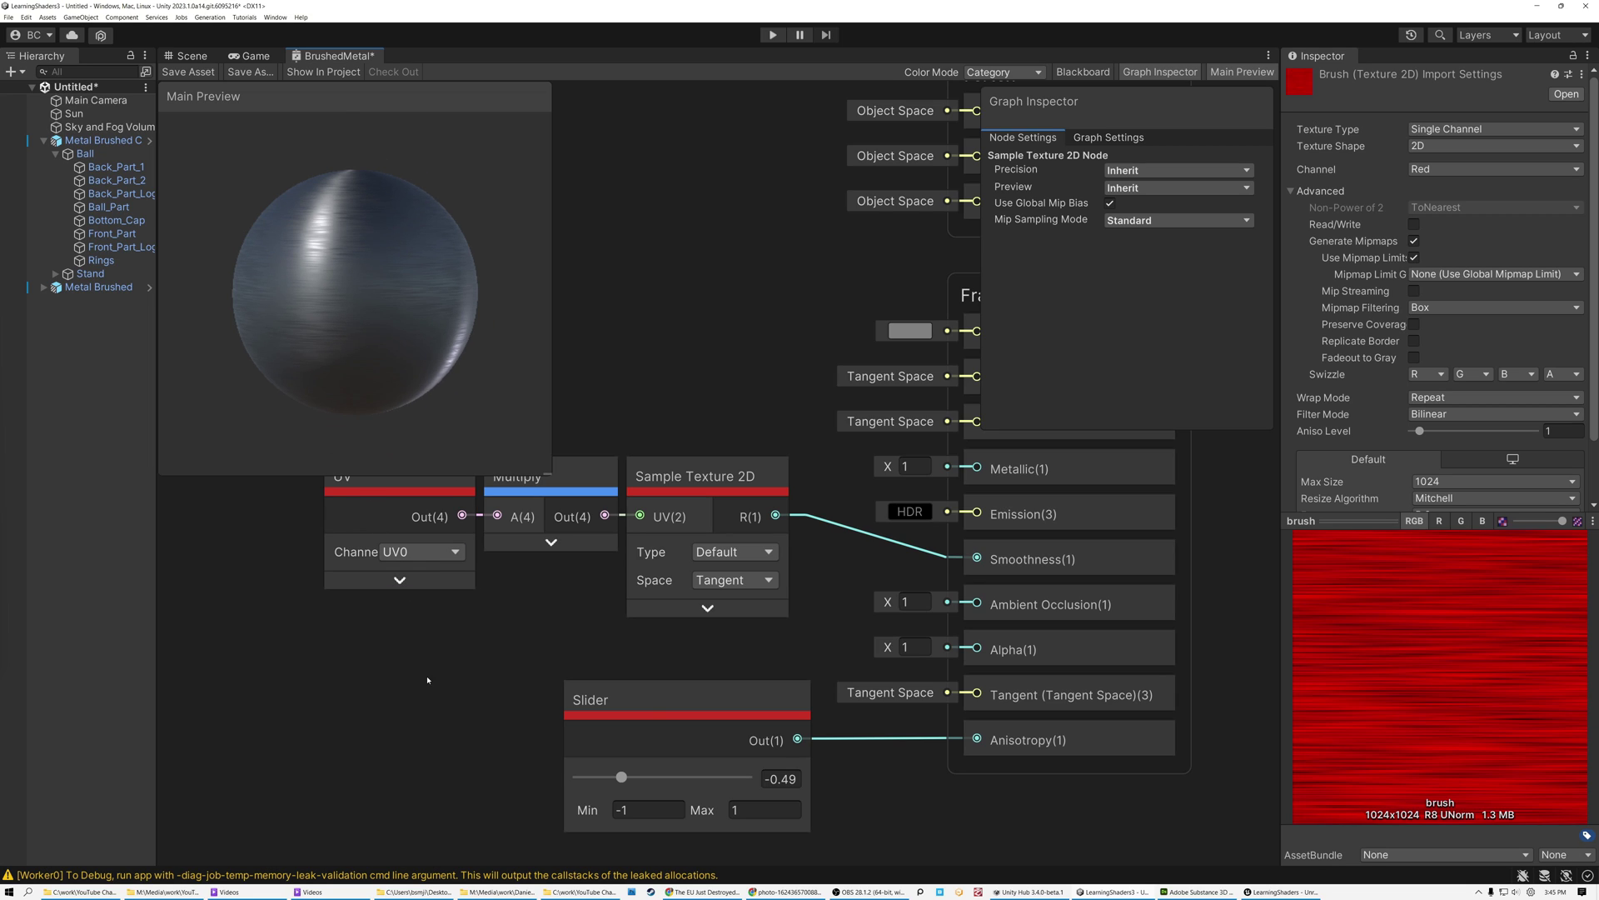
{"action": "scroll", "coordinate": [571, 689], "scroll_direction": "down", "scroll_amount": 4}
{"action": "left_click_drag", "start_coordinate": [183, 712], "coordinate": [548, 649]}
{"action": "scroll", "coordinate": [594, 727], "scroll_direction": "up", "scroll_amount": 4}
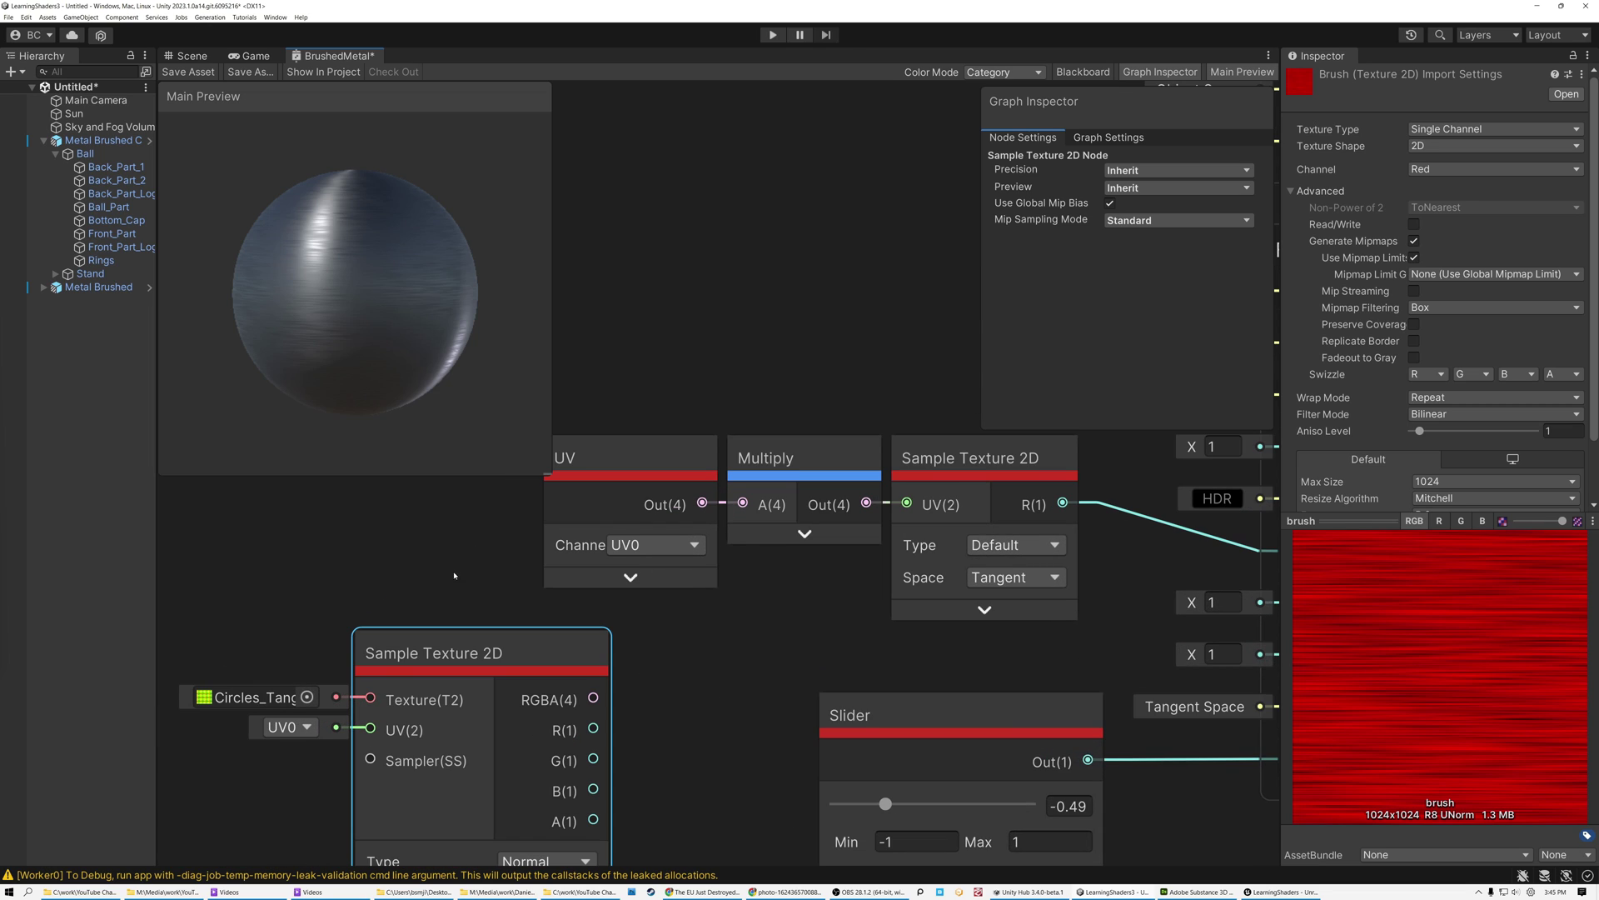
Examine the circle directions in the tangent map's preview and locate the Fragment block's Tangent input
{"action": "middle_click_drag", "start_coordinate": [594, 727], "coordinate": [643, 528]}
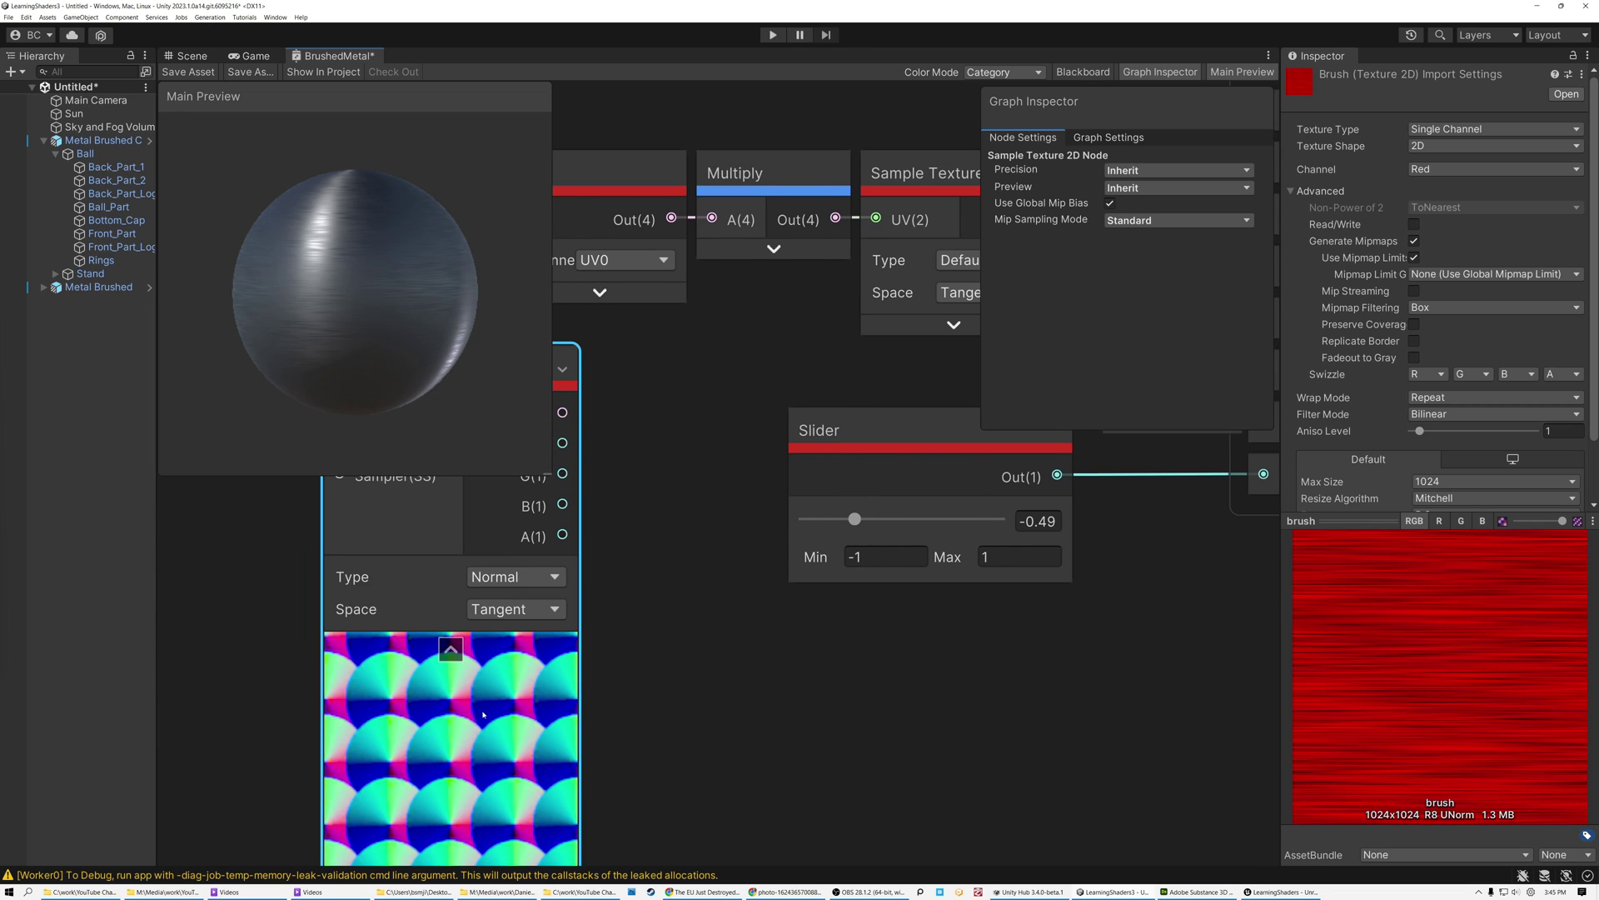
{"action": "scroll", "coordinate": [503, 666], "scroll_direction": "up", "scroll_amount": 5}
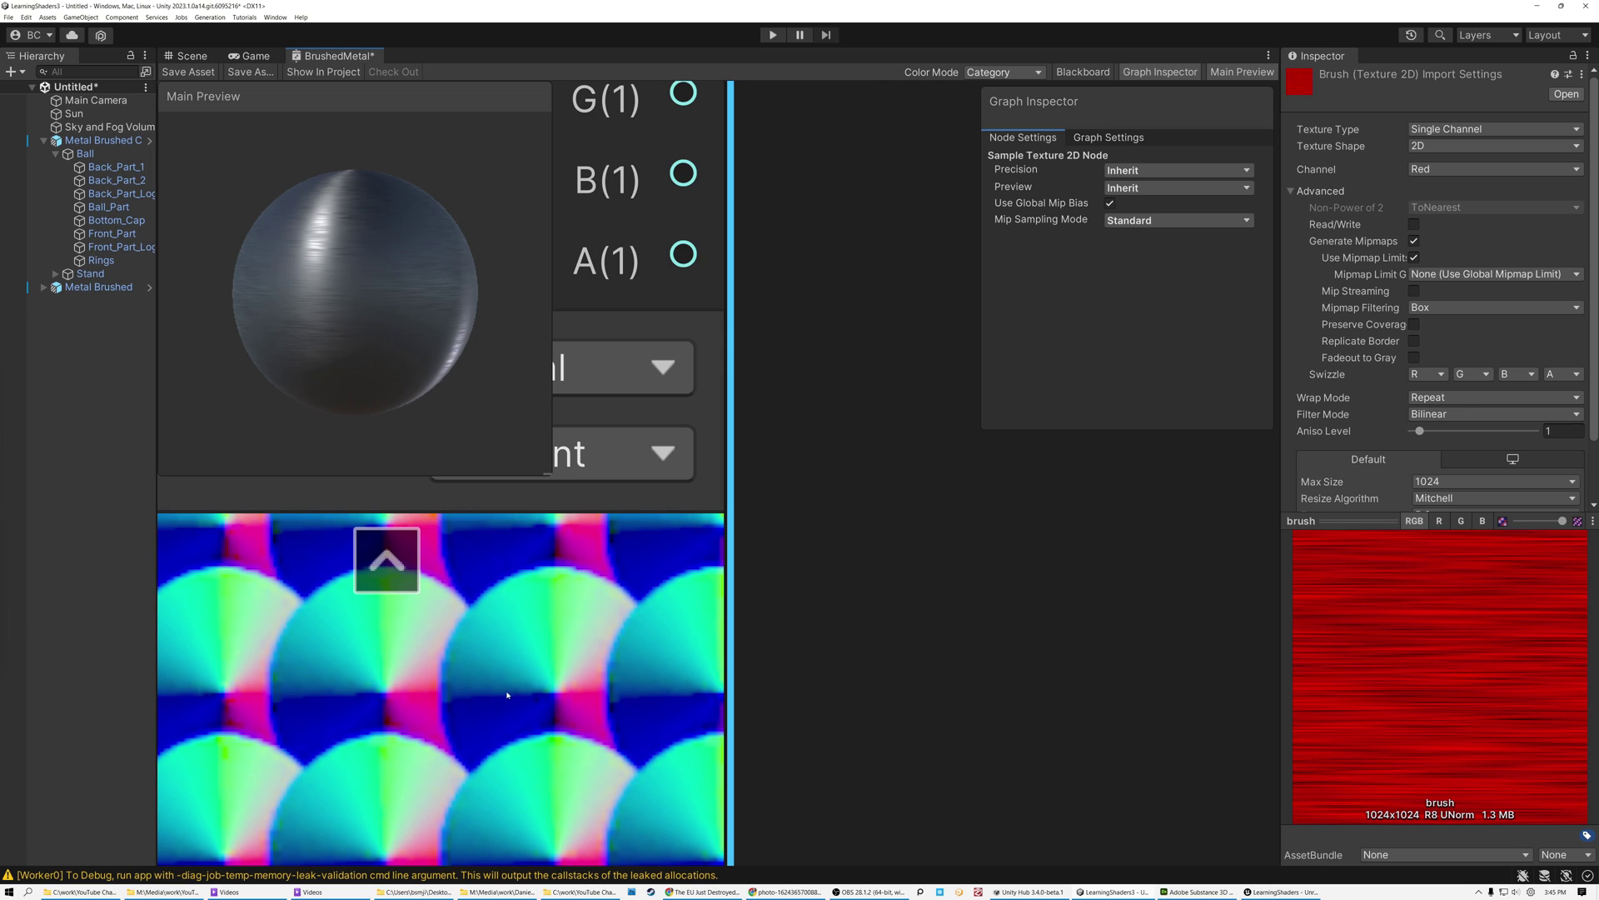
{"action": "scroll", "coordinate": [508, 696], "scroll_direction": "down", "scroll_amount": 10}
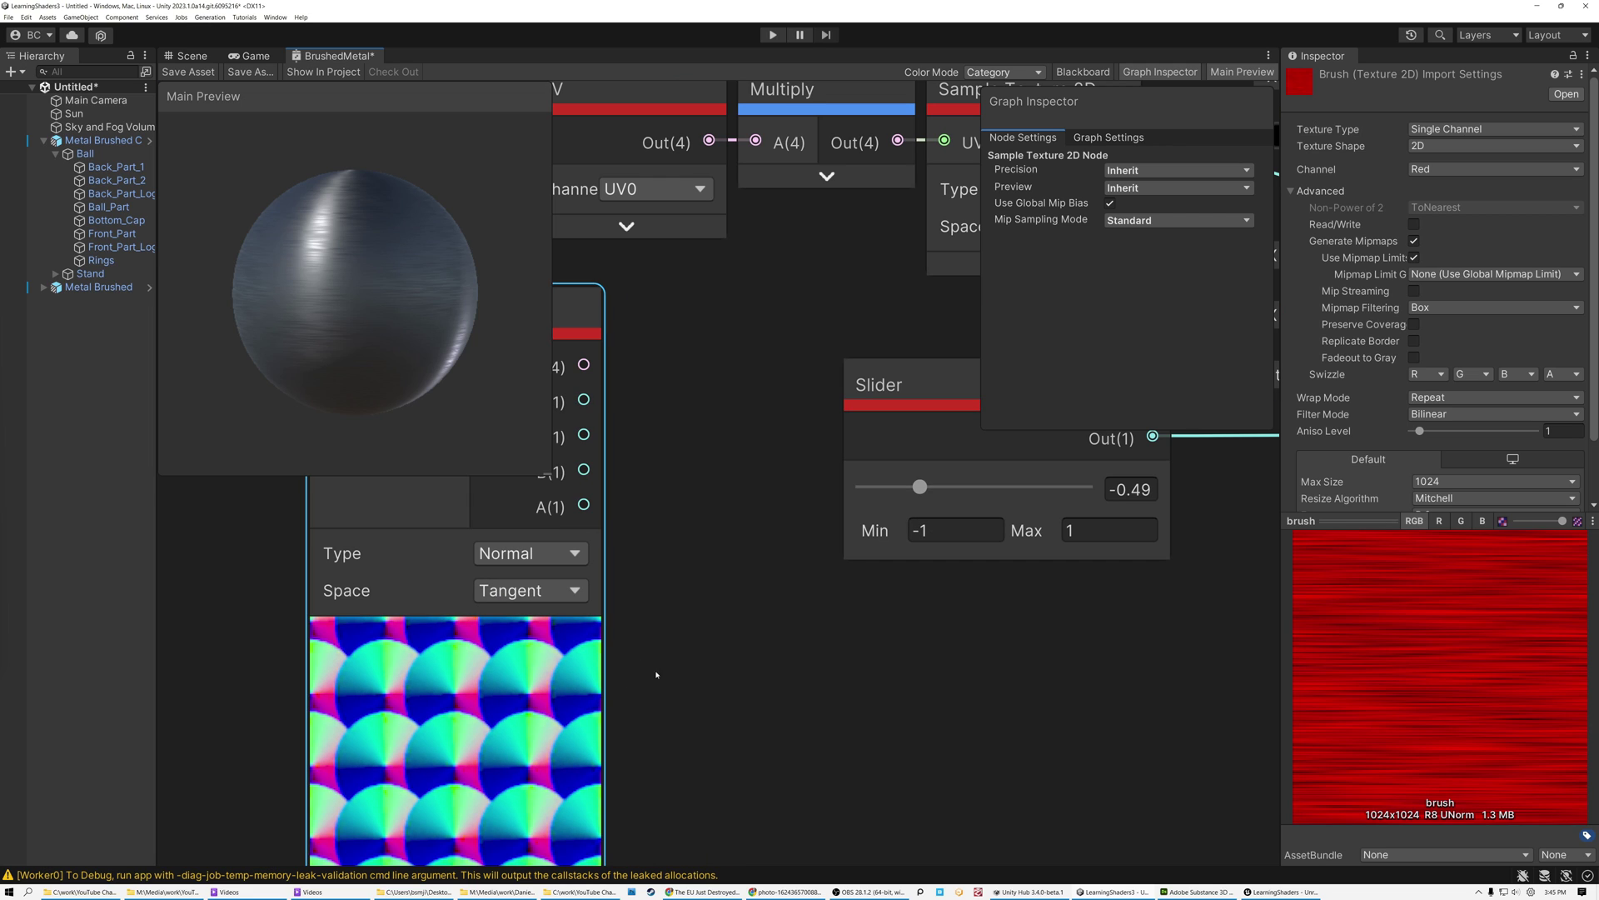
{"action": "middle_click_drag", "start_coordinate": [700, 618], "coordinate": [505, 650]}
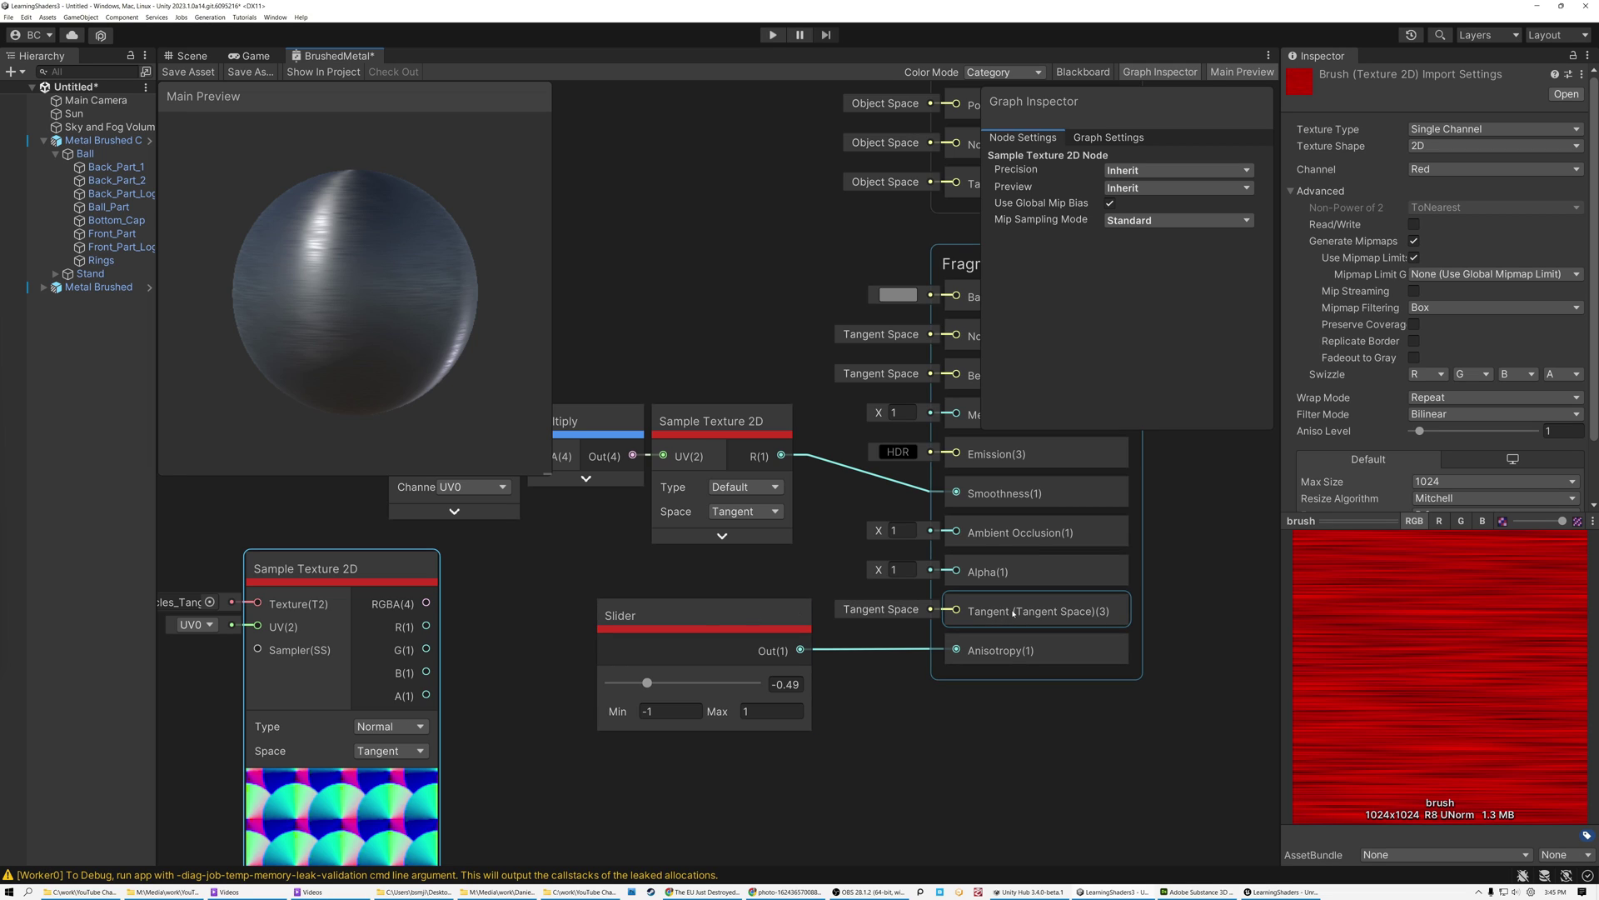
{"action": "scroll", "coordinate": [1014, 613], "scroll_direction": "up", "scroll_amount": 4}
{"action": "scroll", "coordinate": [944, 615], "scroll_direction": "down", "scroll_amount": 4}
{"action": "middle_click_drag", "start_coordinate": [424, 629], "coordinate": [466, 637]}
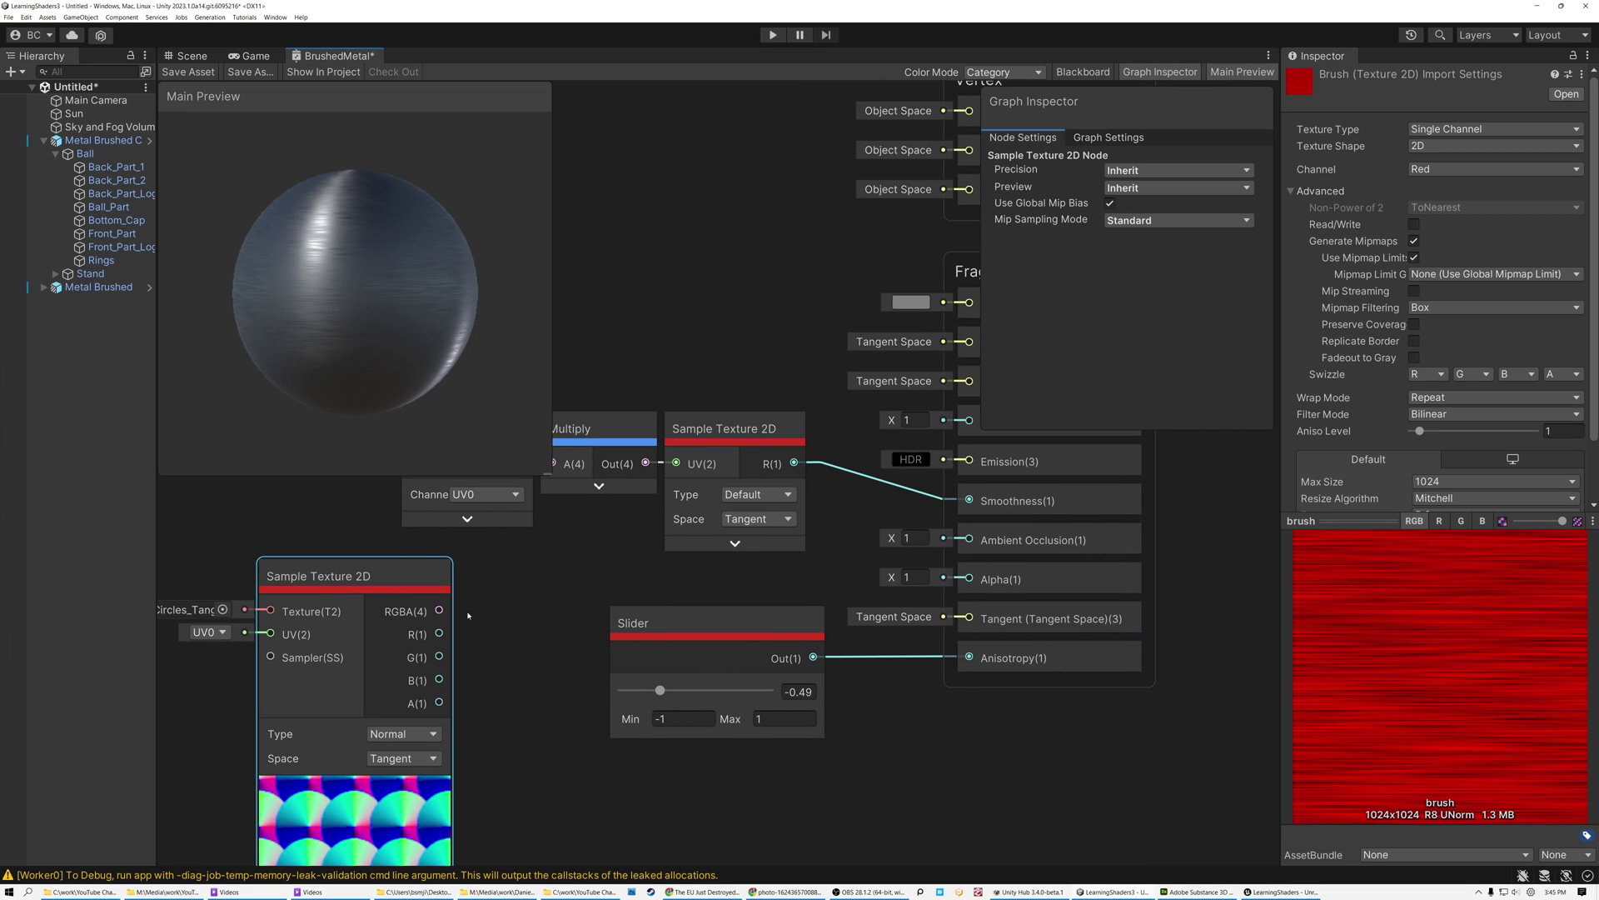
Try connecting the circles tangent map sample's R output to the Fragment block's Tangent (Tangent Space) input
{"action": "left_click_drag", "start_coordinate": [466, 635], "coordinate": [969, 618]}
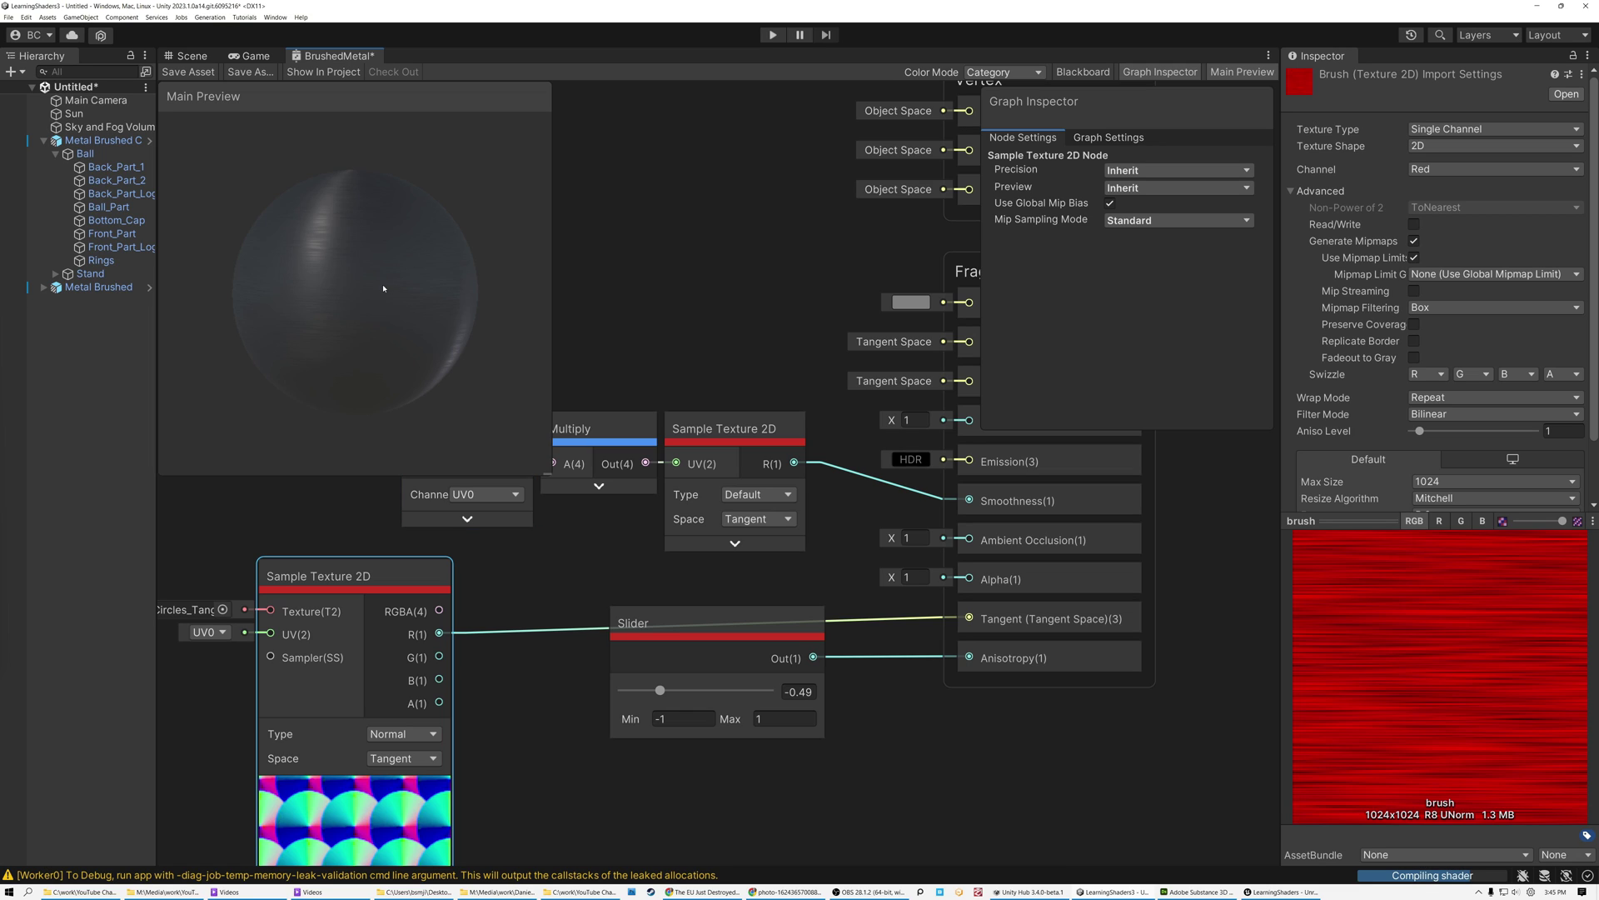
{"action": "scroll", "coordinate": [490, 698], "scroll_direction": "up", "scroll_amount": 5}
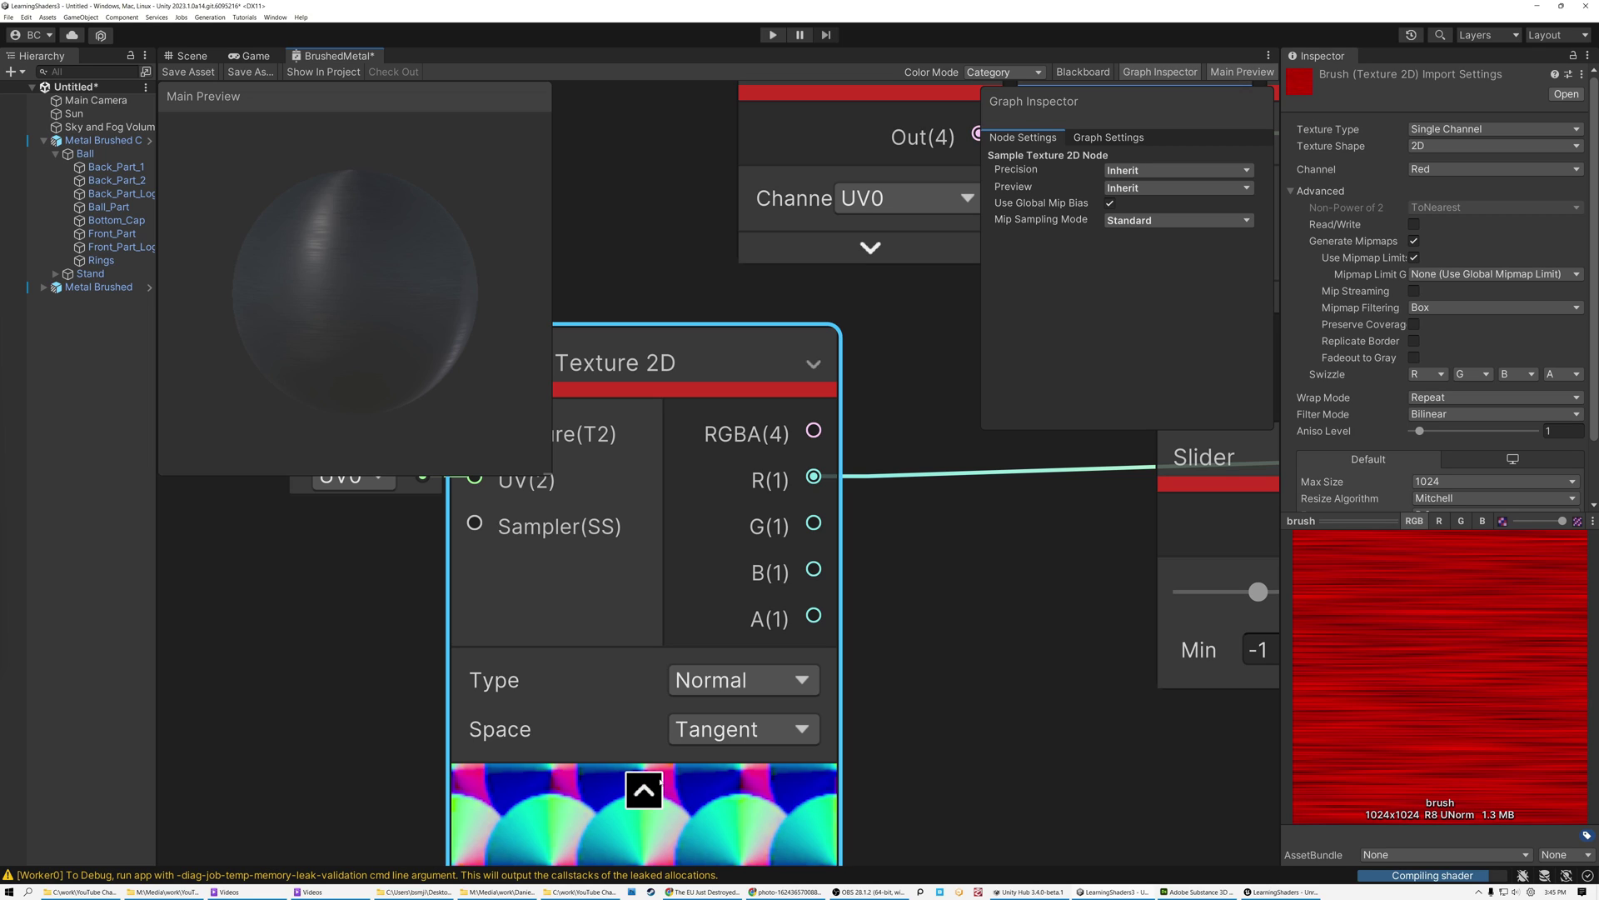
{"action": "scroll", "coordinate": [670, 755], "scroll_direction": "down", "scroll_amount": 3}
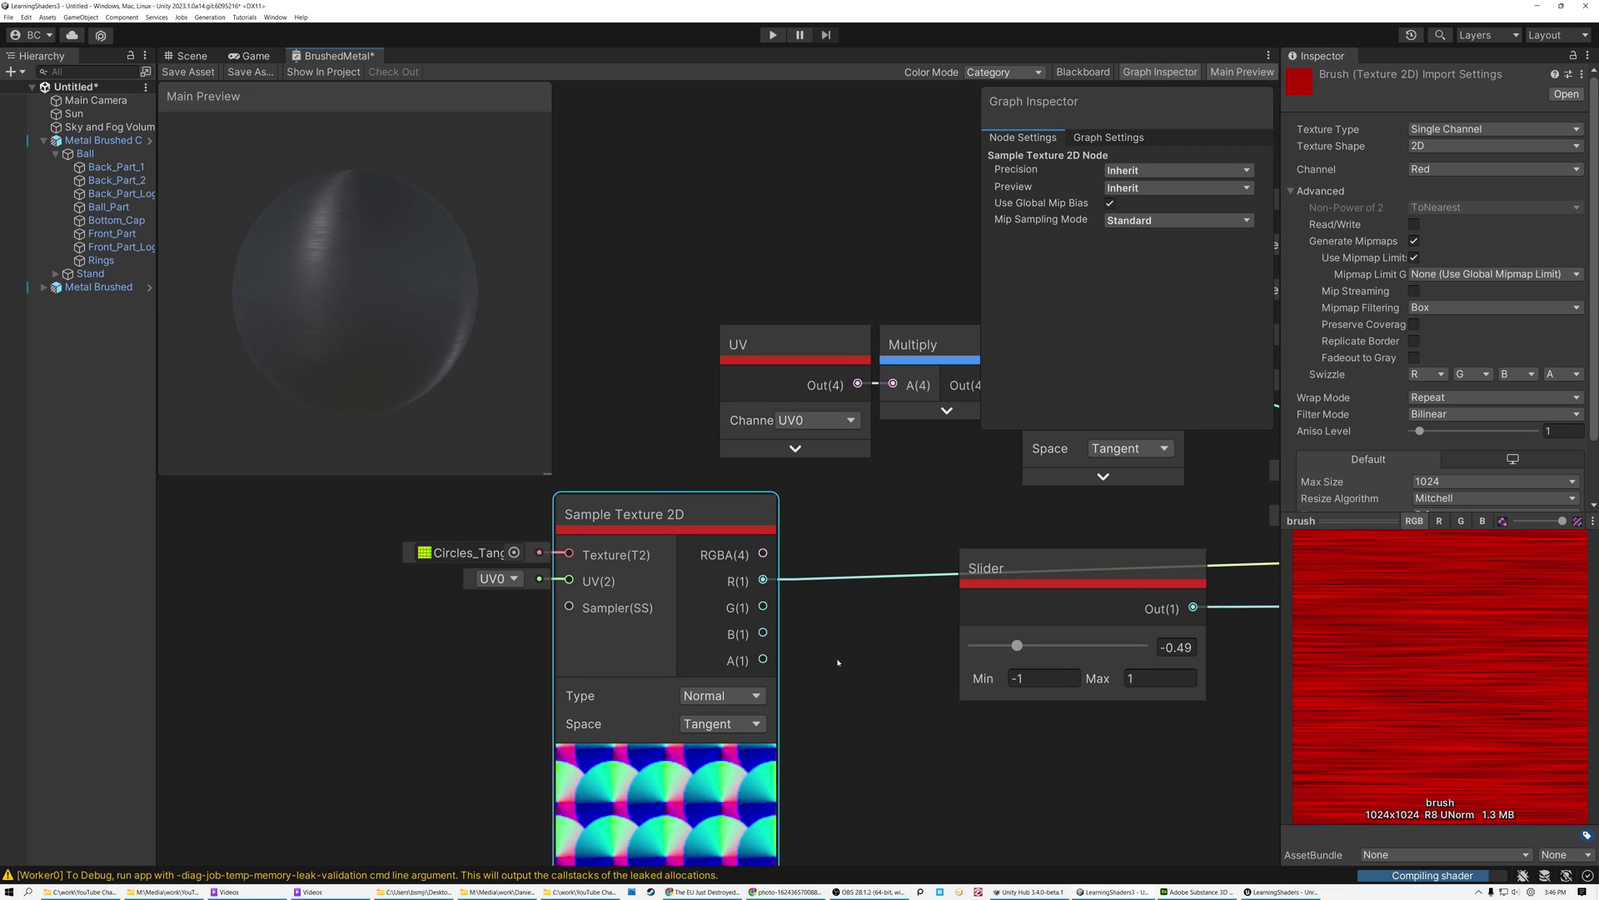
{"action": "scroll", "coordinate": [838, 662], "scroll_direction": "down", "scroll_amount": 4}
{"action": "left_click_drag", "start_coordinate": [375, 569], "coordinate": [310, 553]}
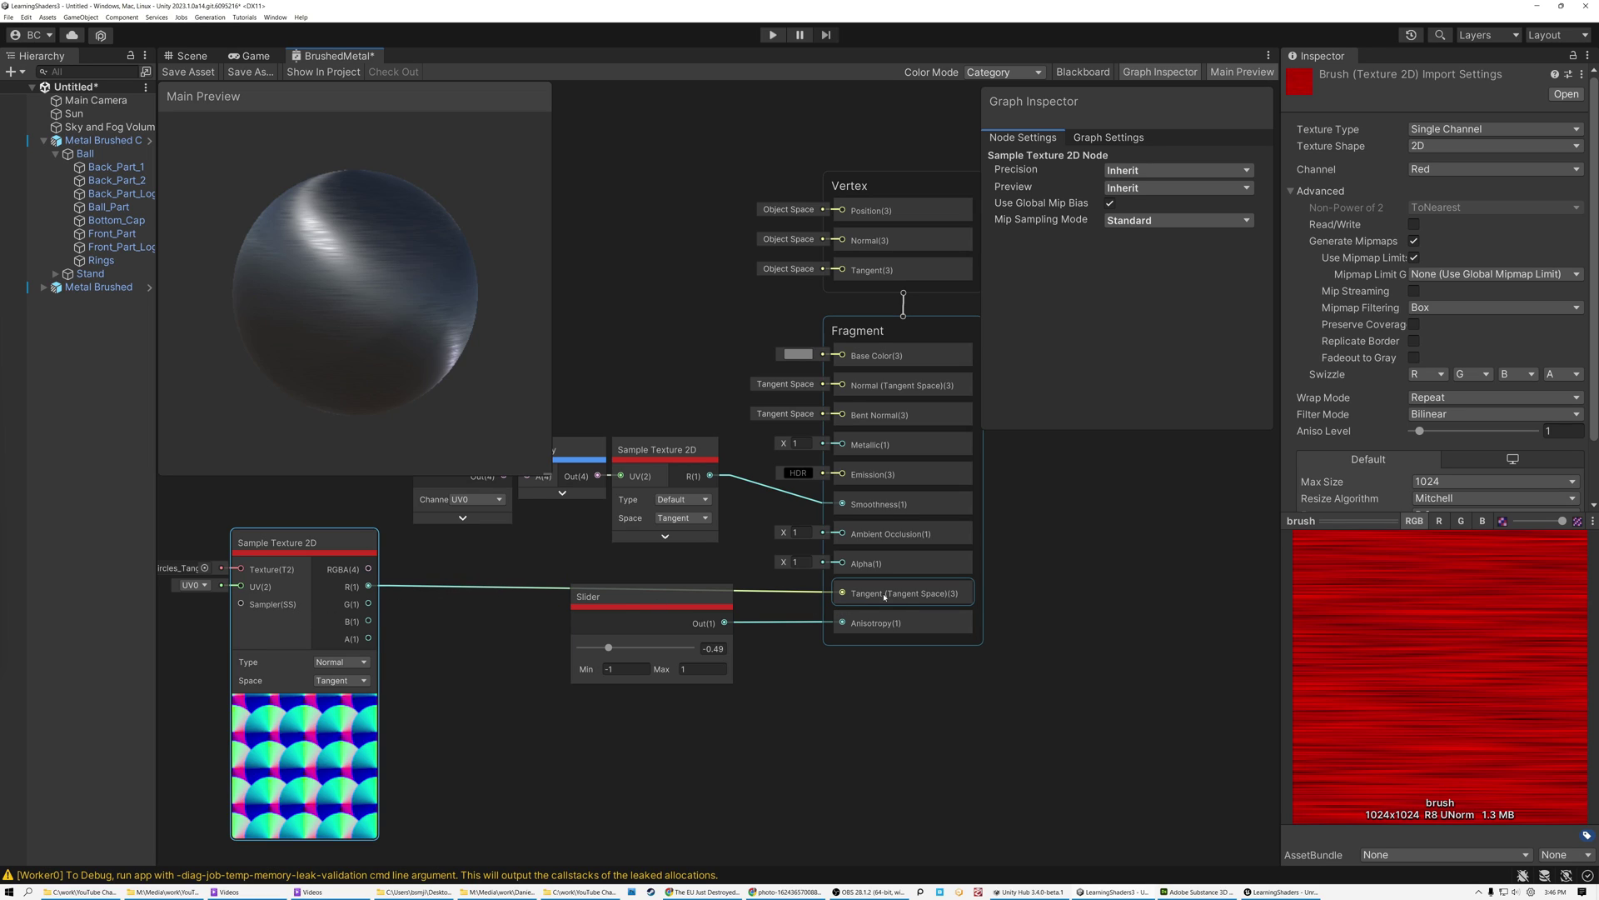
Connect the circles tangent map sample's RGBA output to the Fragment block's Tangent input and set the anisotropy Slider node to 0.46
{"action": "left_click_drag", "start_coordinate": [842, 593], "coordinate": [368, 569]}
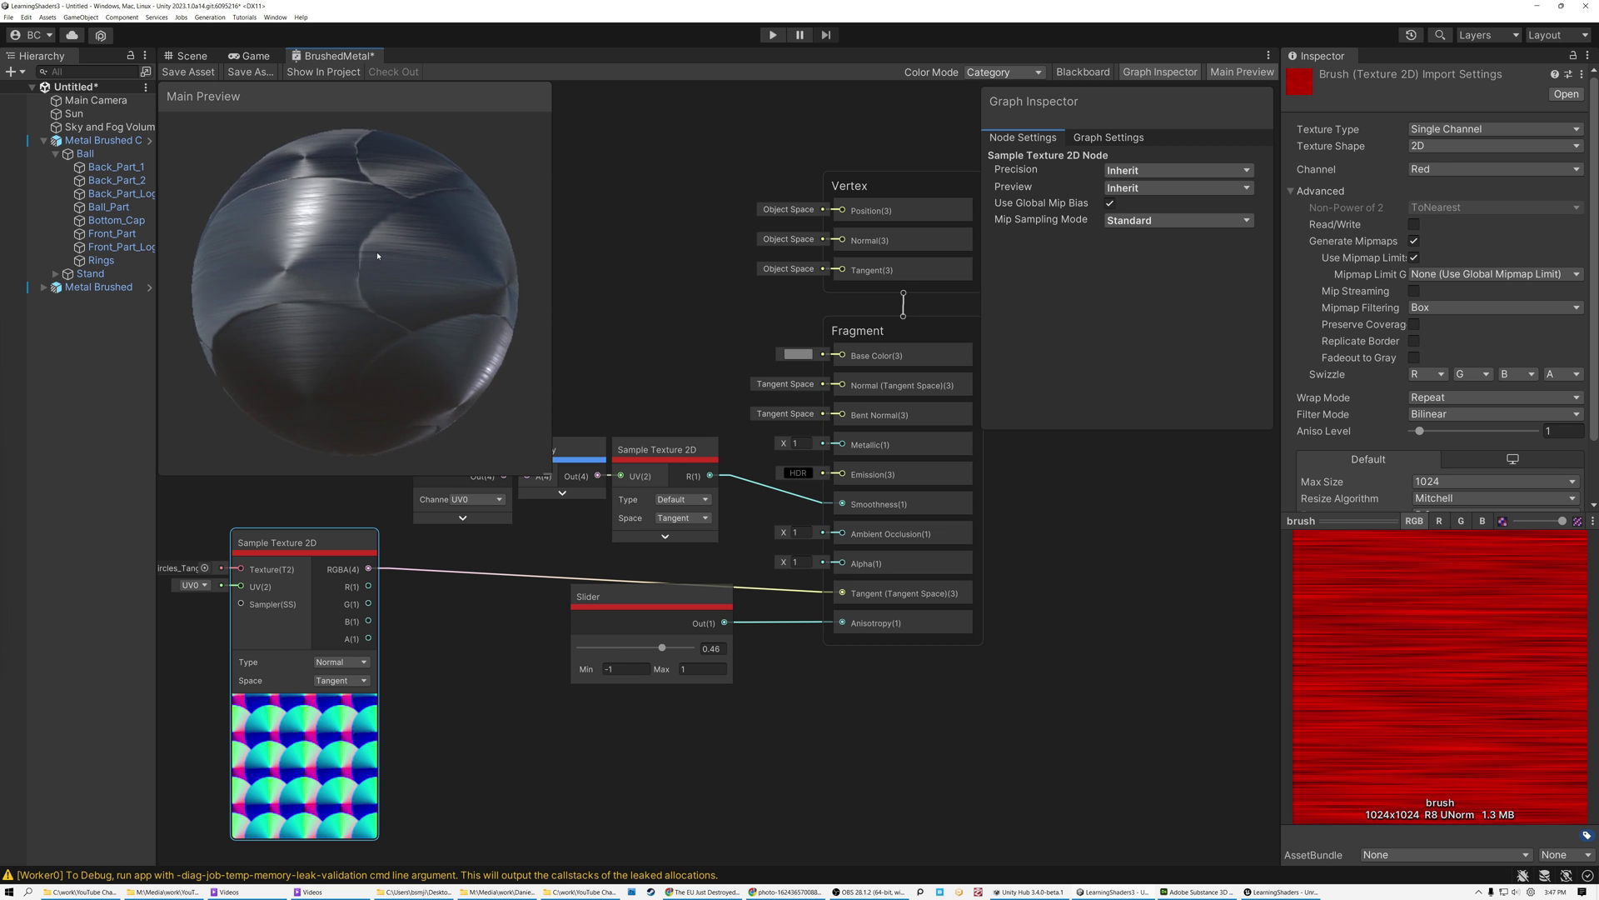
{"action": "left_click_drag", "start_coordinate": [608, 648], "coordinate": [662, 647]}
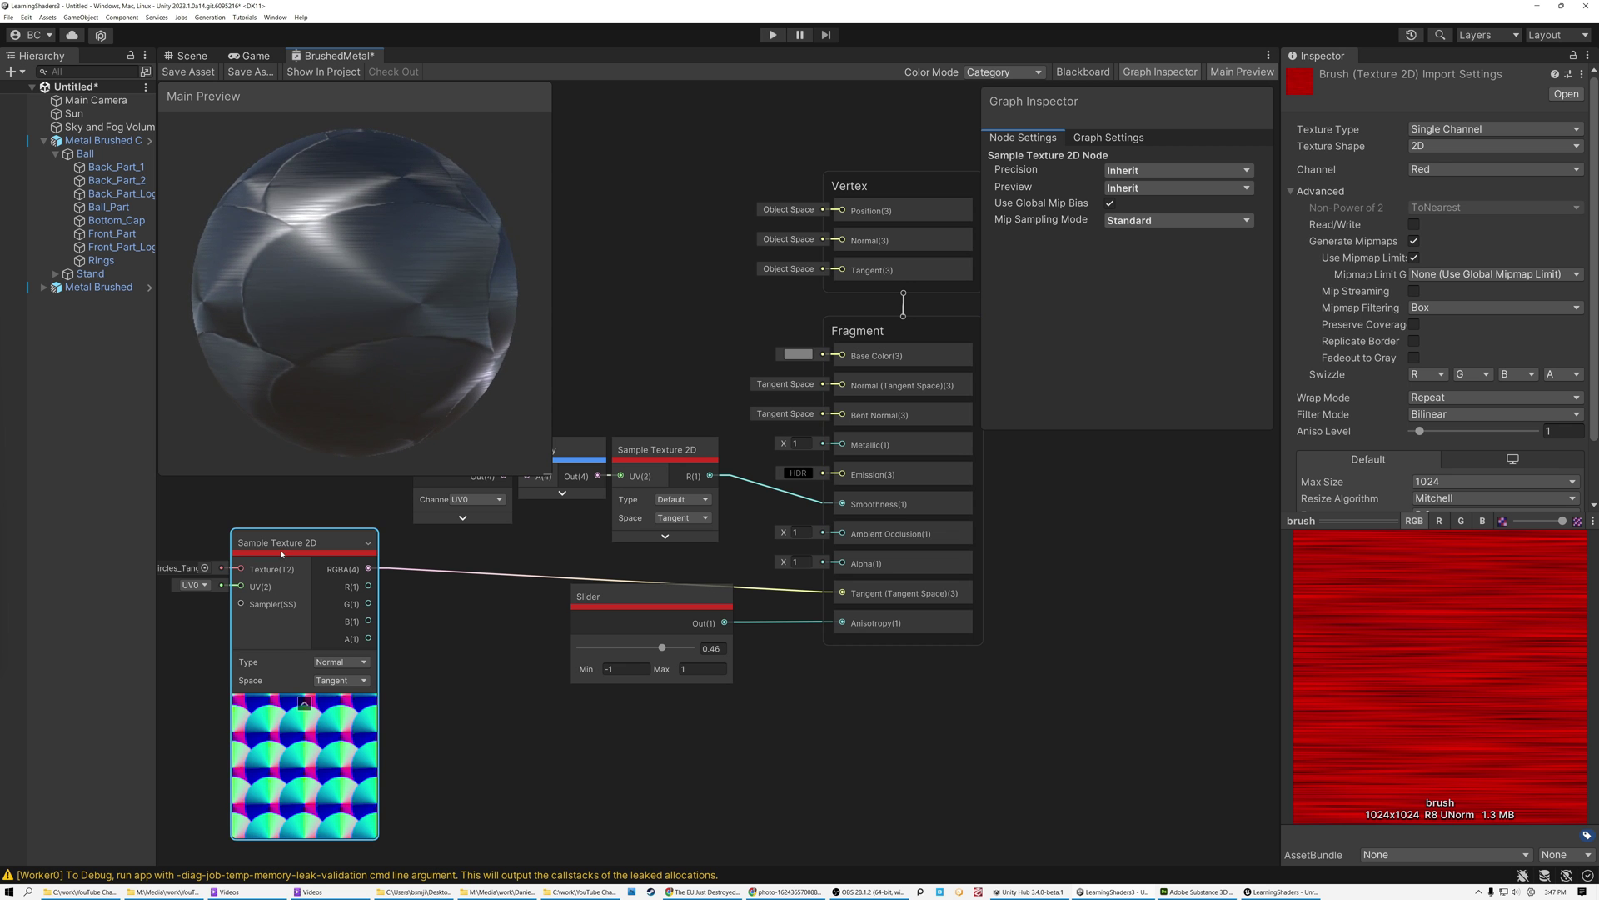
{"action": "mouse_move", "coordinate": [393, 239]}
{"action": "left_mouse_down"}
{"action": "mouse_move", "coordinate": [326, 255]}
{"action": "mouse_move", "coordinate": [366, 231]}
{"action": "left_mouse_up"}
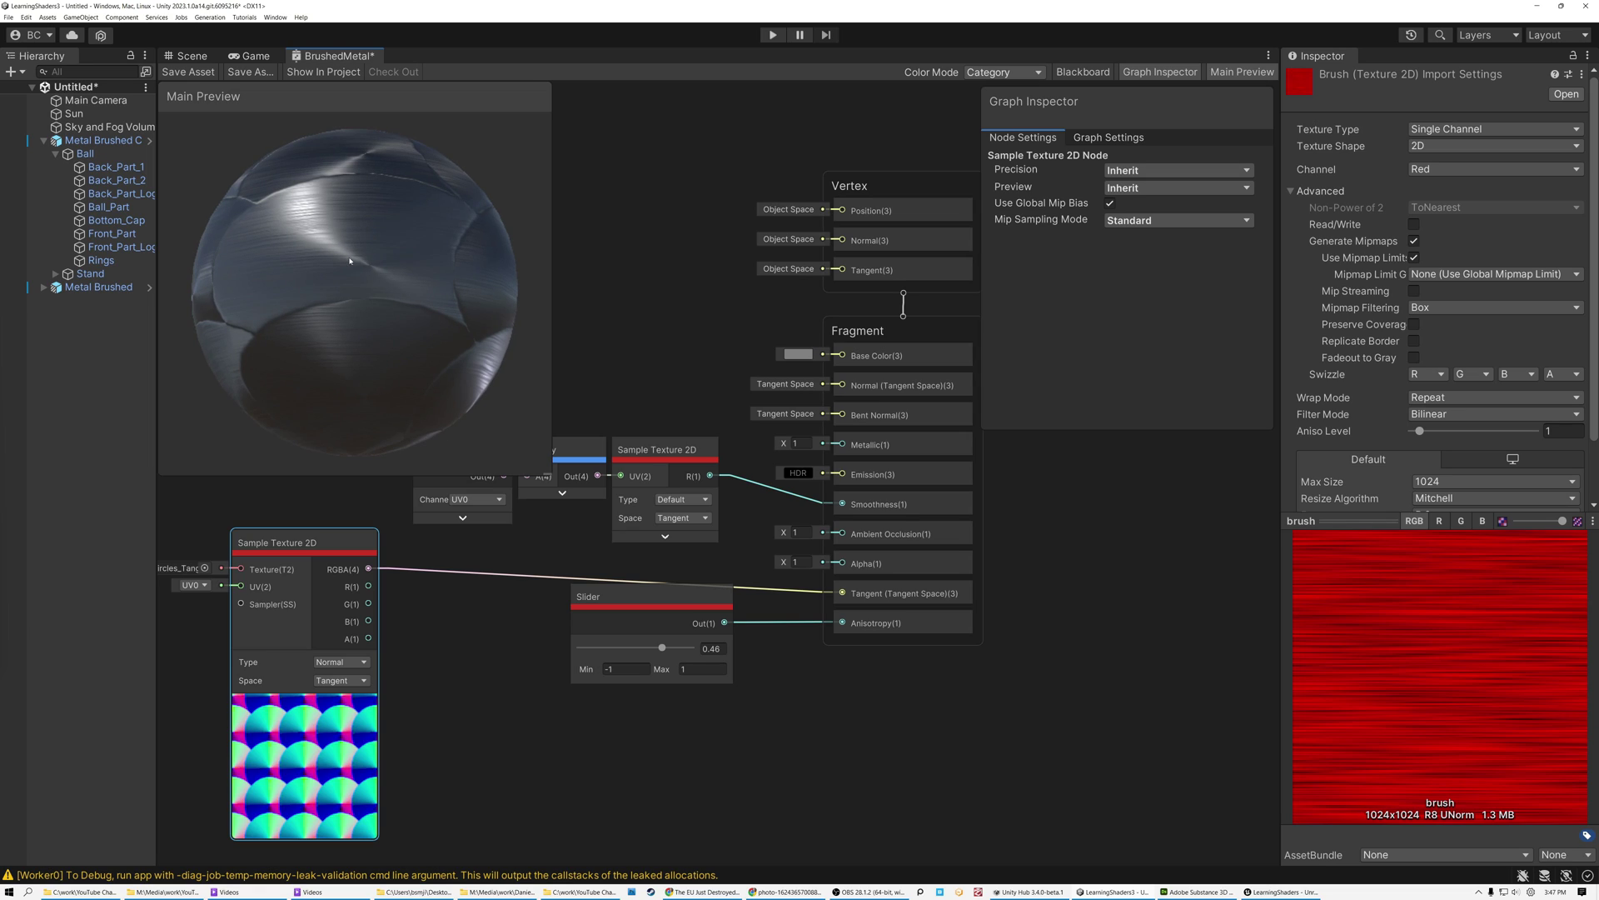
Change the Main Preview mesh to a cube and rotate it to inspect the circular brushed pattern on its faces
{"action": "right_click", "coordinate": [330, 239]}
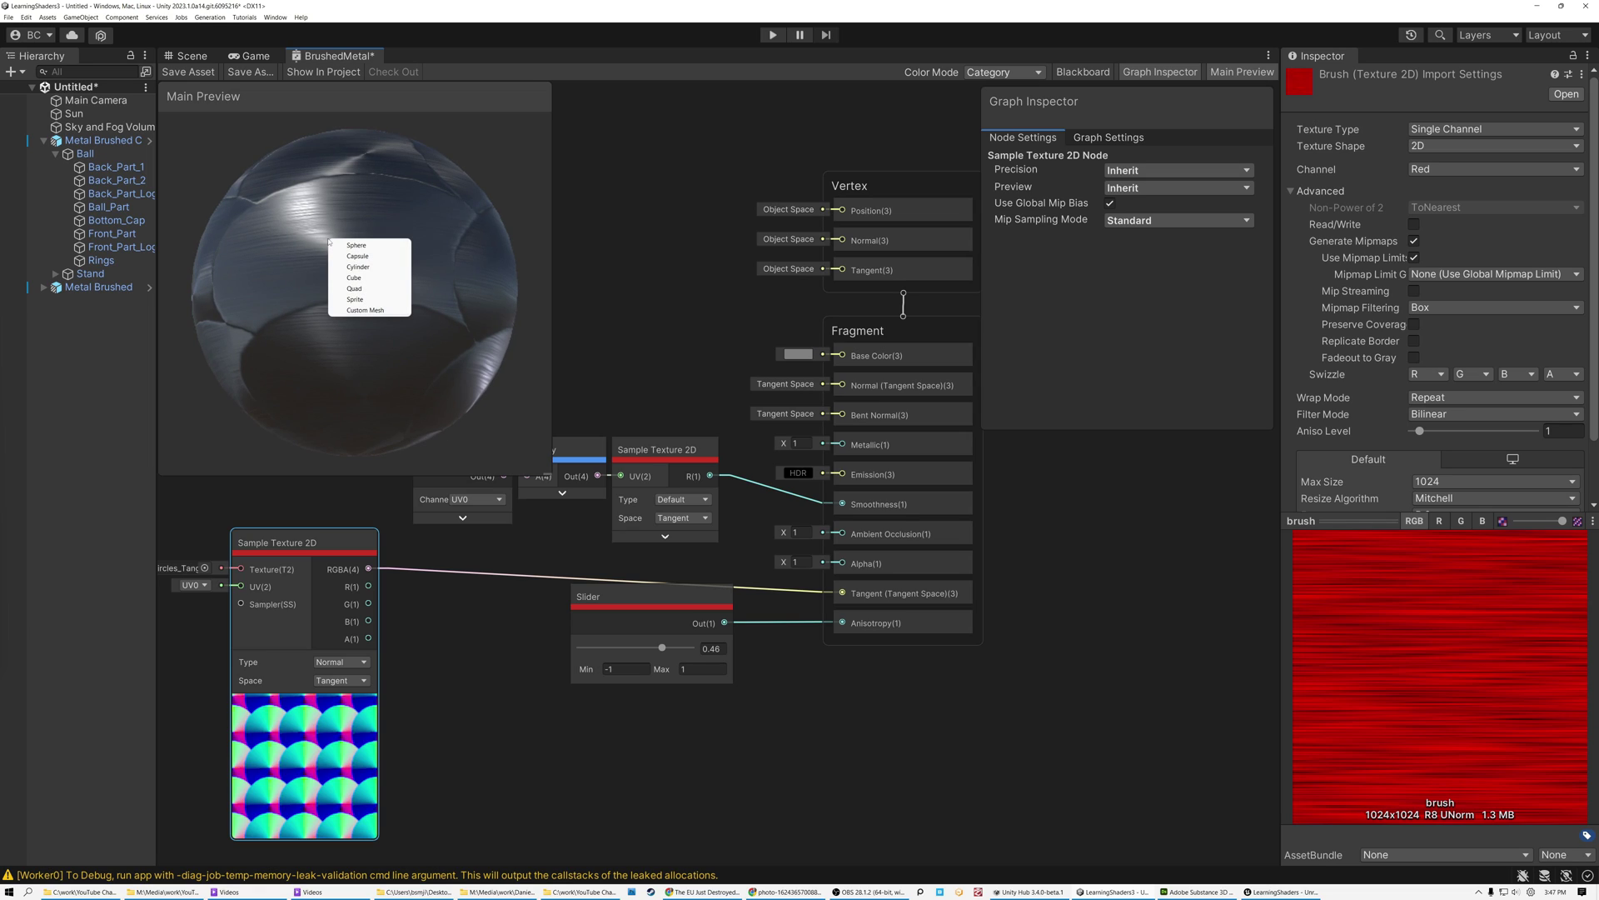
{"action": "left_click", "coordinate": [358, 277]}
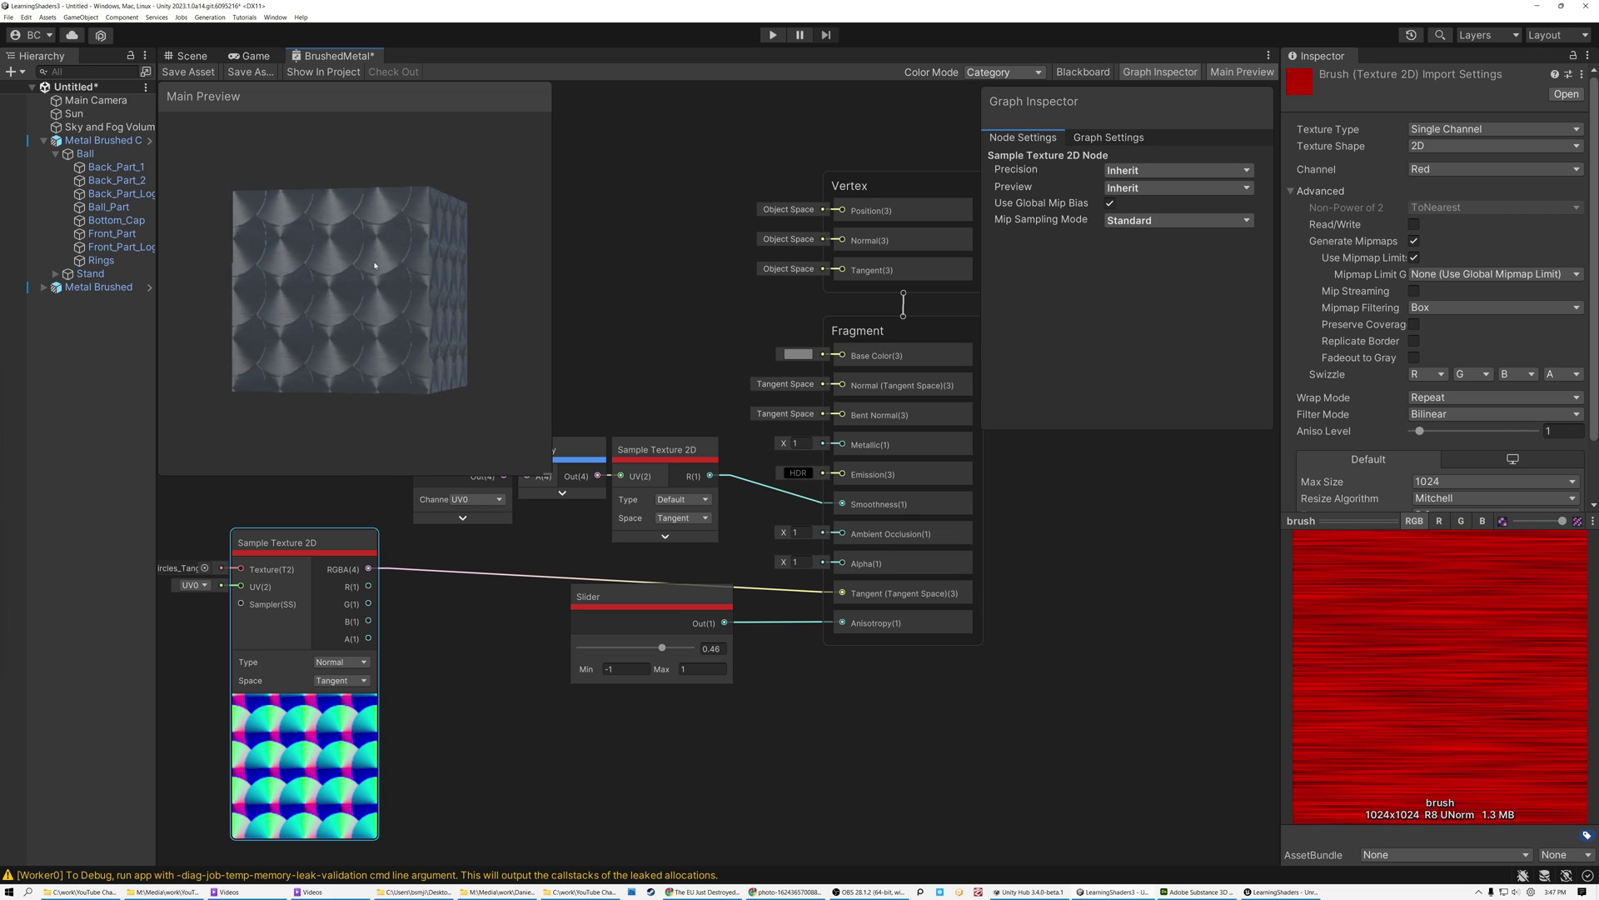
{"action": "left_click_drag", "start_coordinate": [200, 258], "coordinate": [415, 216]}
{"action": "scroll", "coordinate": [300, 231], "scroll_direction": "up", "scroll_amount": 5}
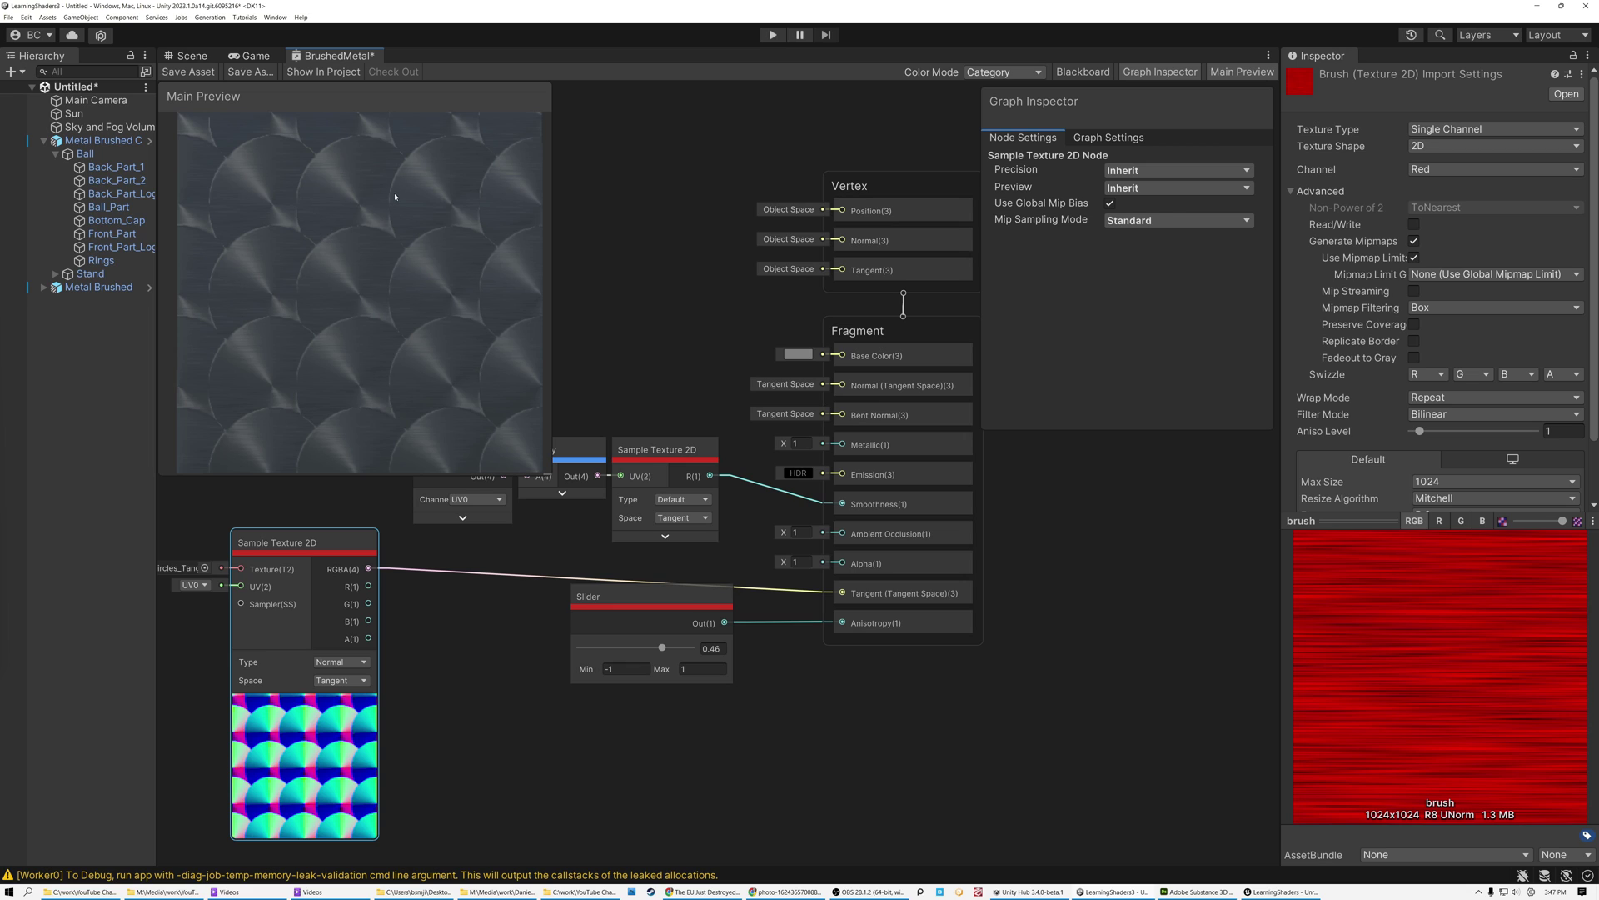
{"action": "left_click_drag", "start_coordinate": [315, 235], "coordinate": [341, 256]}
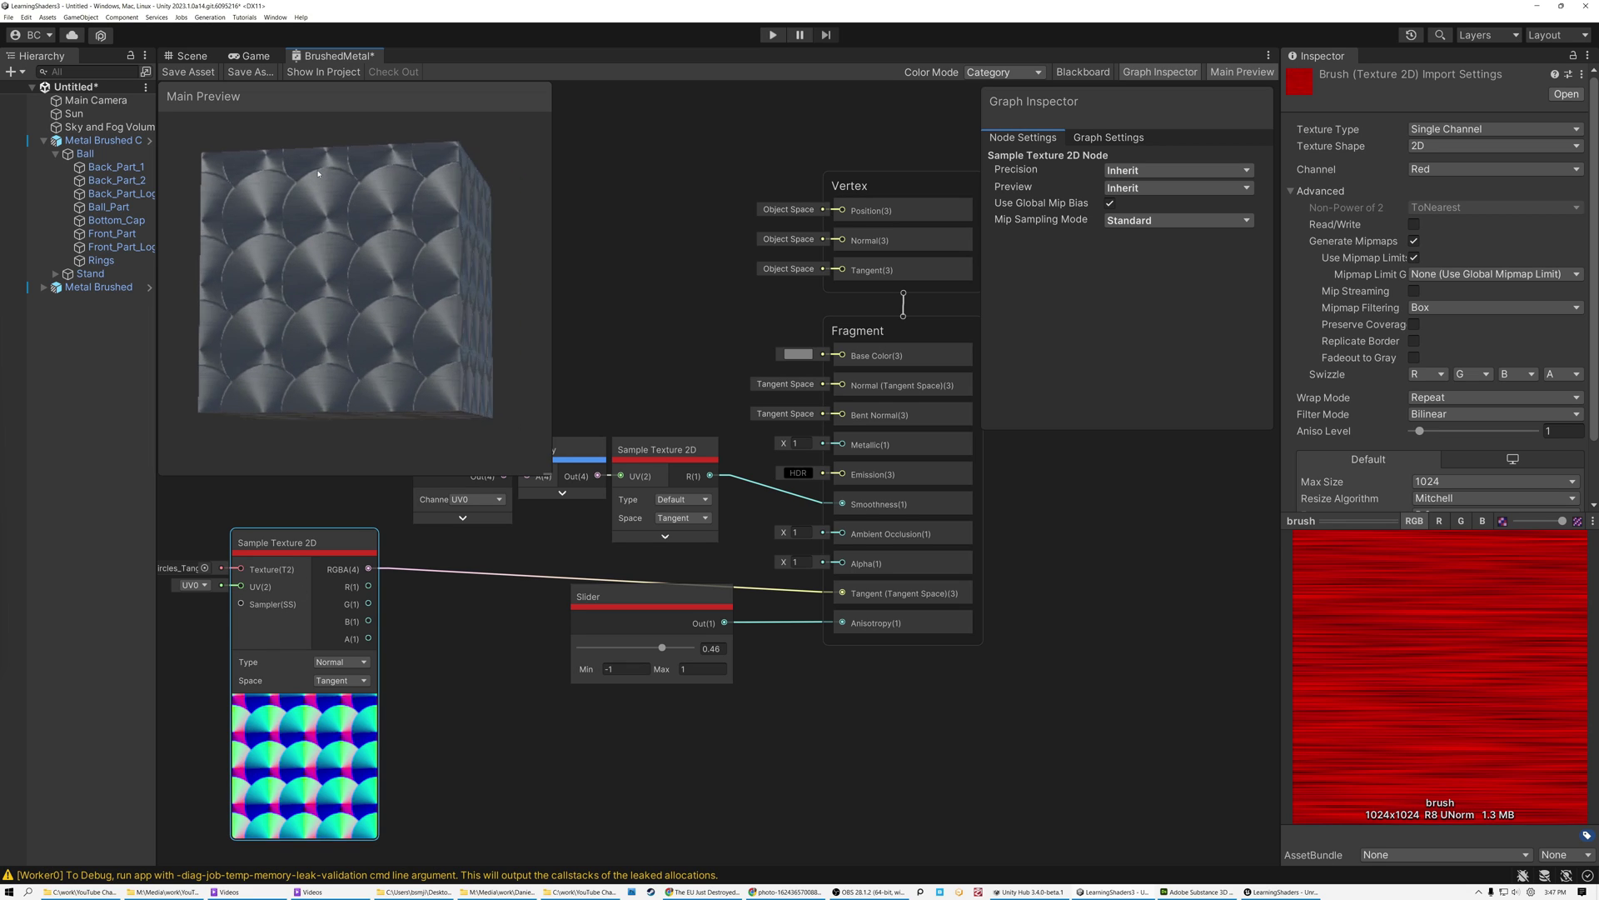
{"action": "left_click_drag", "start_coordinate": [291, 189], "coordinate": [288, 221]}
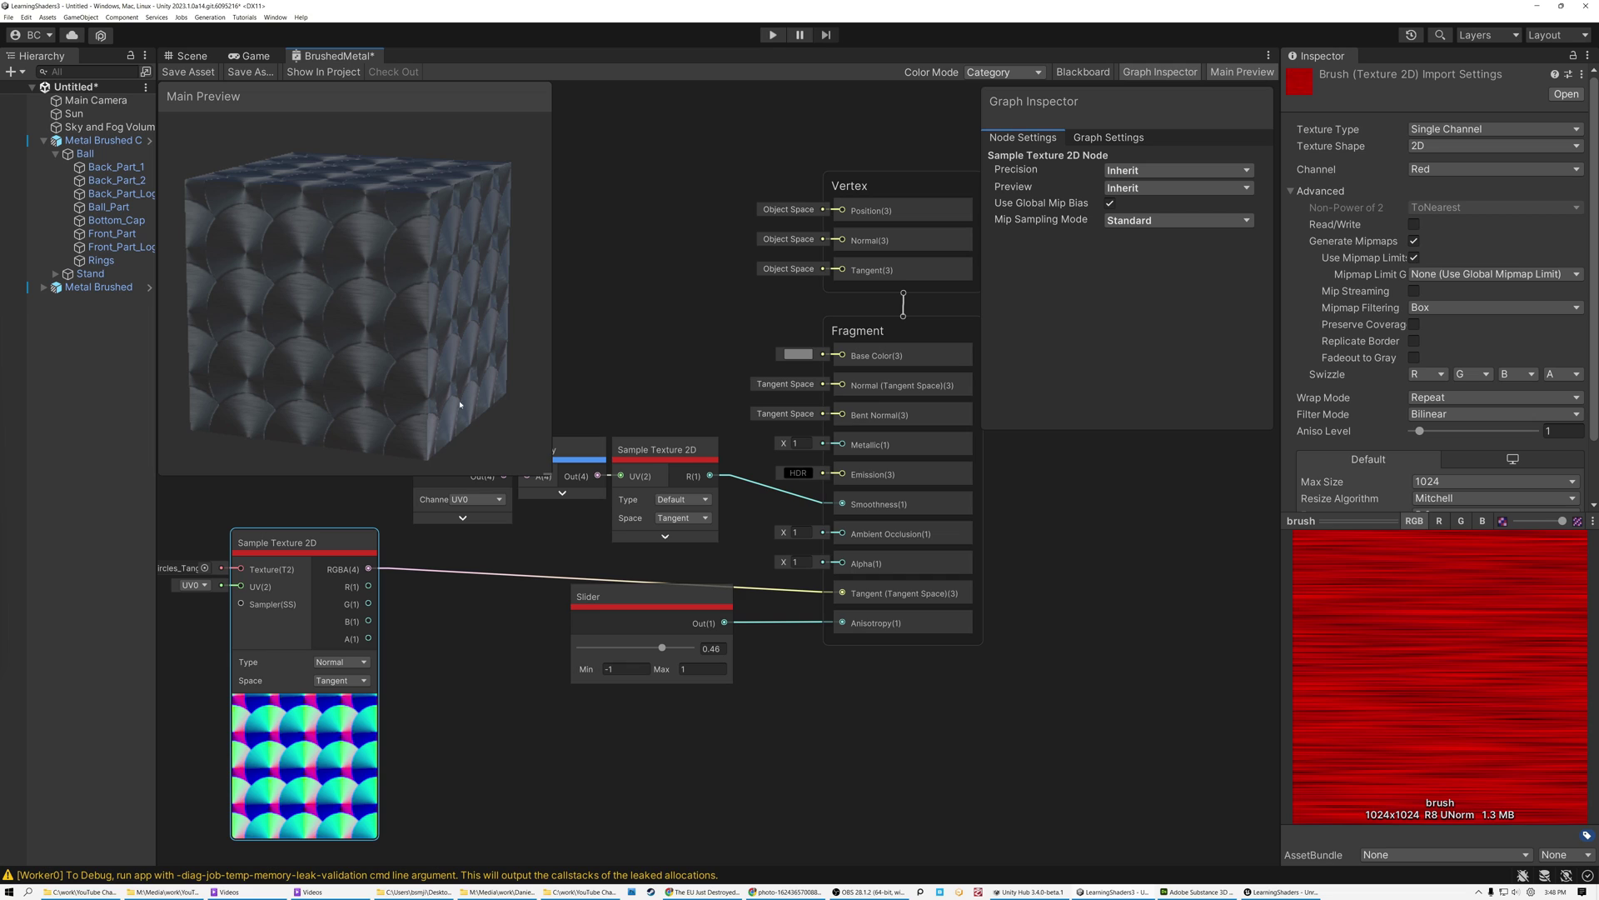
Move the anisotropy Slider node clear of the tangent connection and set its value to 0.61
{"action": "left_click_drag", "start_coordinate": [642, 596], "coordinate": [637, 642]}
{"action": "scroll", "coordinate": [888, 631], "scroll_direction": "up", "scroll_amount": 3}
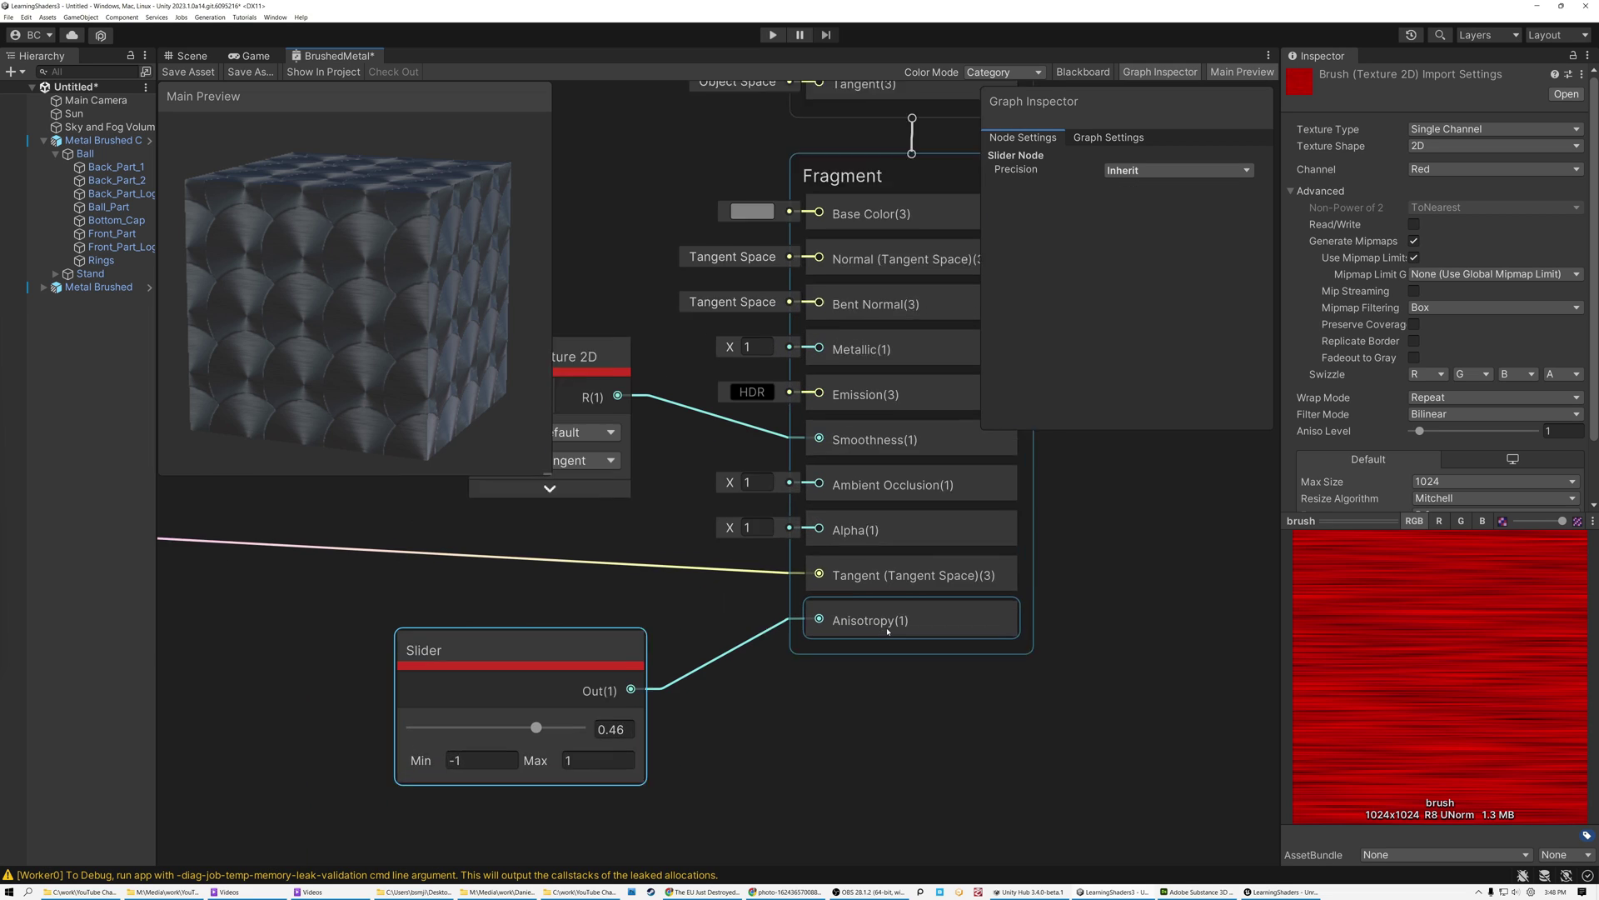
{"action": "scroll", "coordinate": [888, 631], "scroll_direction": "up", "scroll_amount": 4}
{"action": "scroll", "coordinate": [876, 616], "scroll_direction": "down", "scroll_amount": 3}
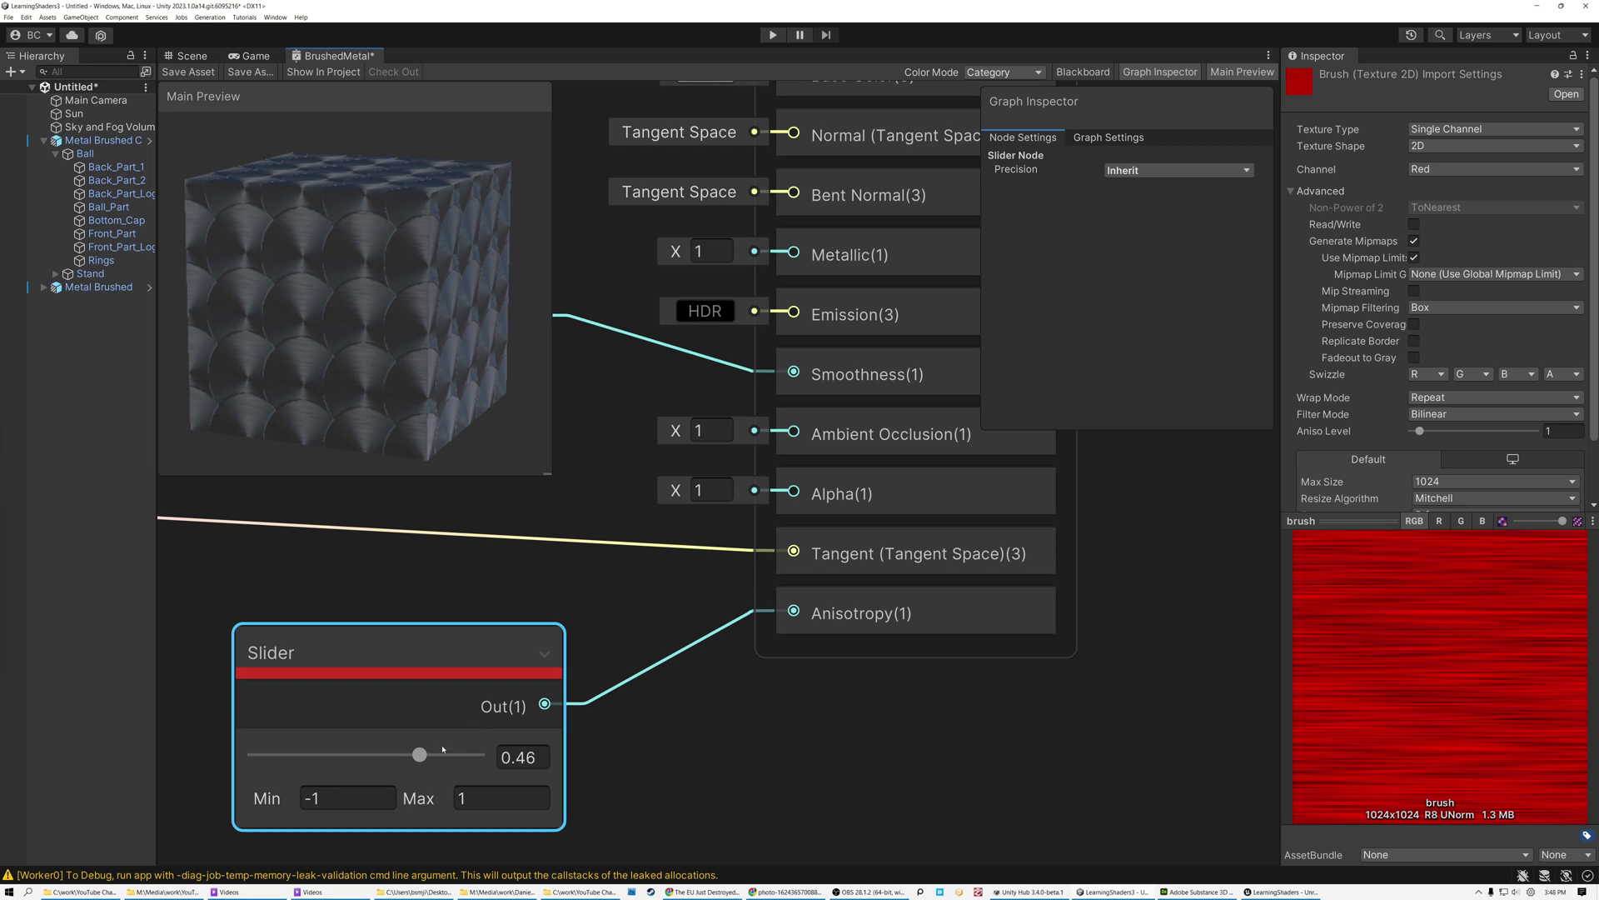
{"action": "mouse_move", "coordinate": [422, 755]}
{"action": "left_mouse_down"}
{"action": "mouse_move", "coordinate": [455, 755]}
{"action": "mouse_move", "coordinate": [295, 755]}
{"action": "mouse_move", "coordinate": [421, 758]}
{"action": "mouse_move", "coordinate": [308, 772]}
{"action": "mouse_move", "coordinate": [437, 775]}
{"action": "left_mouse_up"}
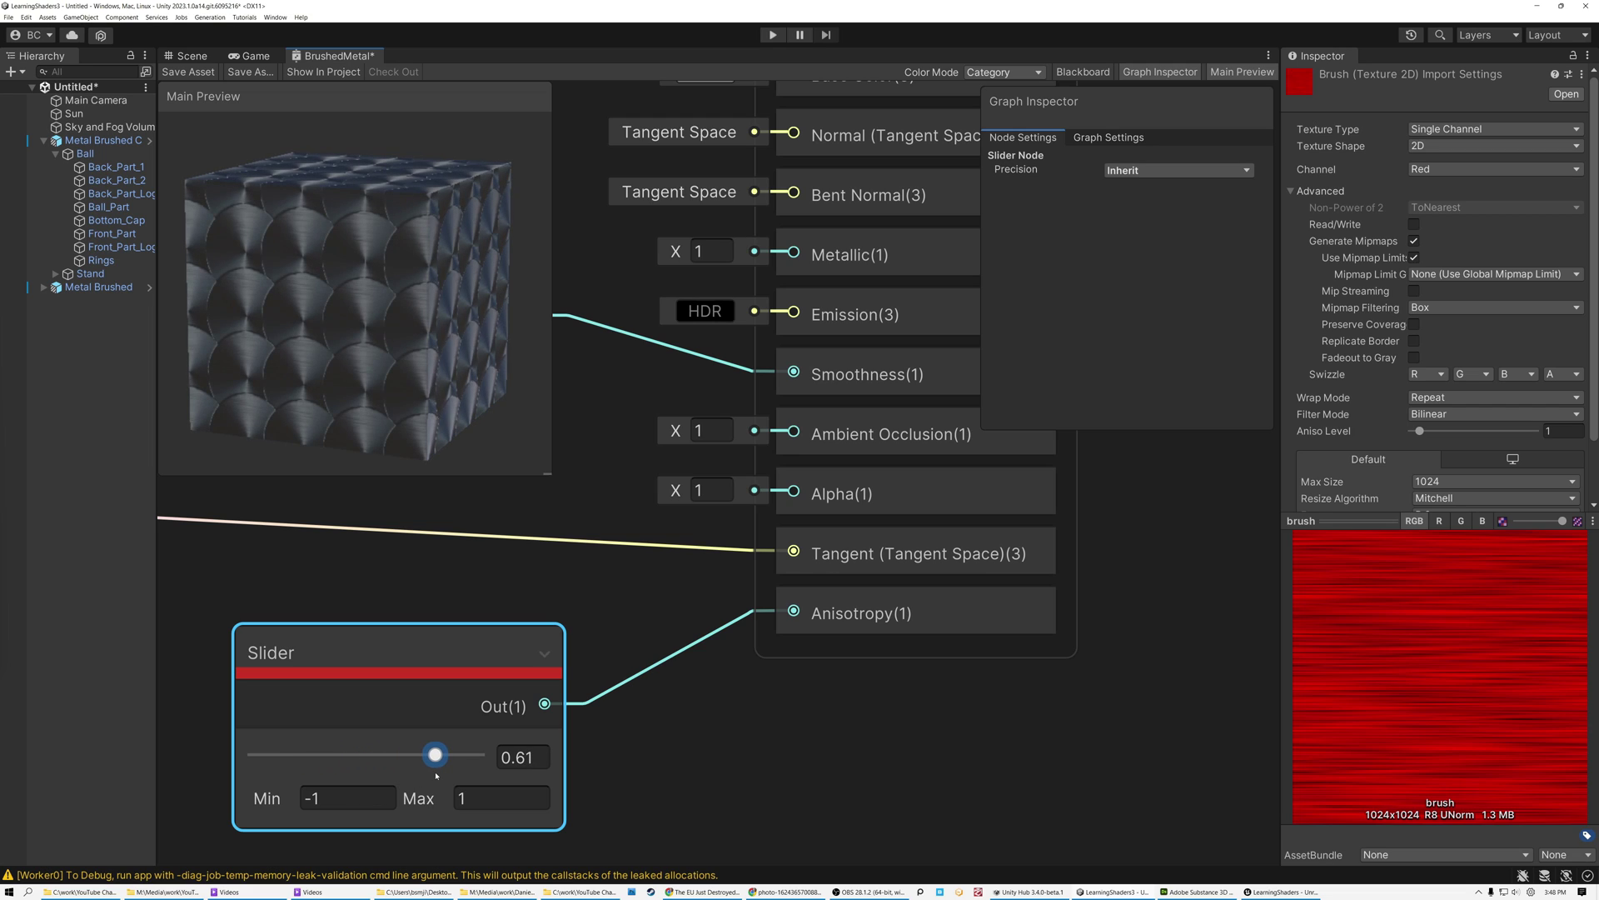
Move the circles tangent map's Sample Texture 2D node slightly up and inspect its circle pattern up close
{"action": "scroll", "coordinate": [436, 776], "scroll_direction": "down", "scroll_amount": 3}
{"action": "middle_click_drag", "start_coordinate": [347, 695], "coordinate": [742, 679]}
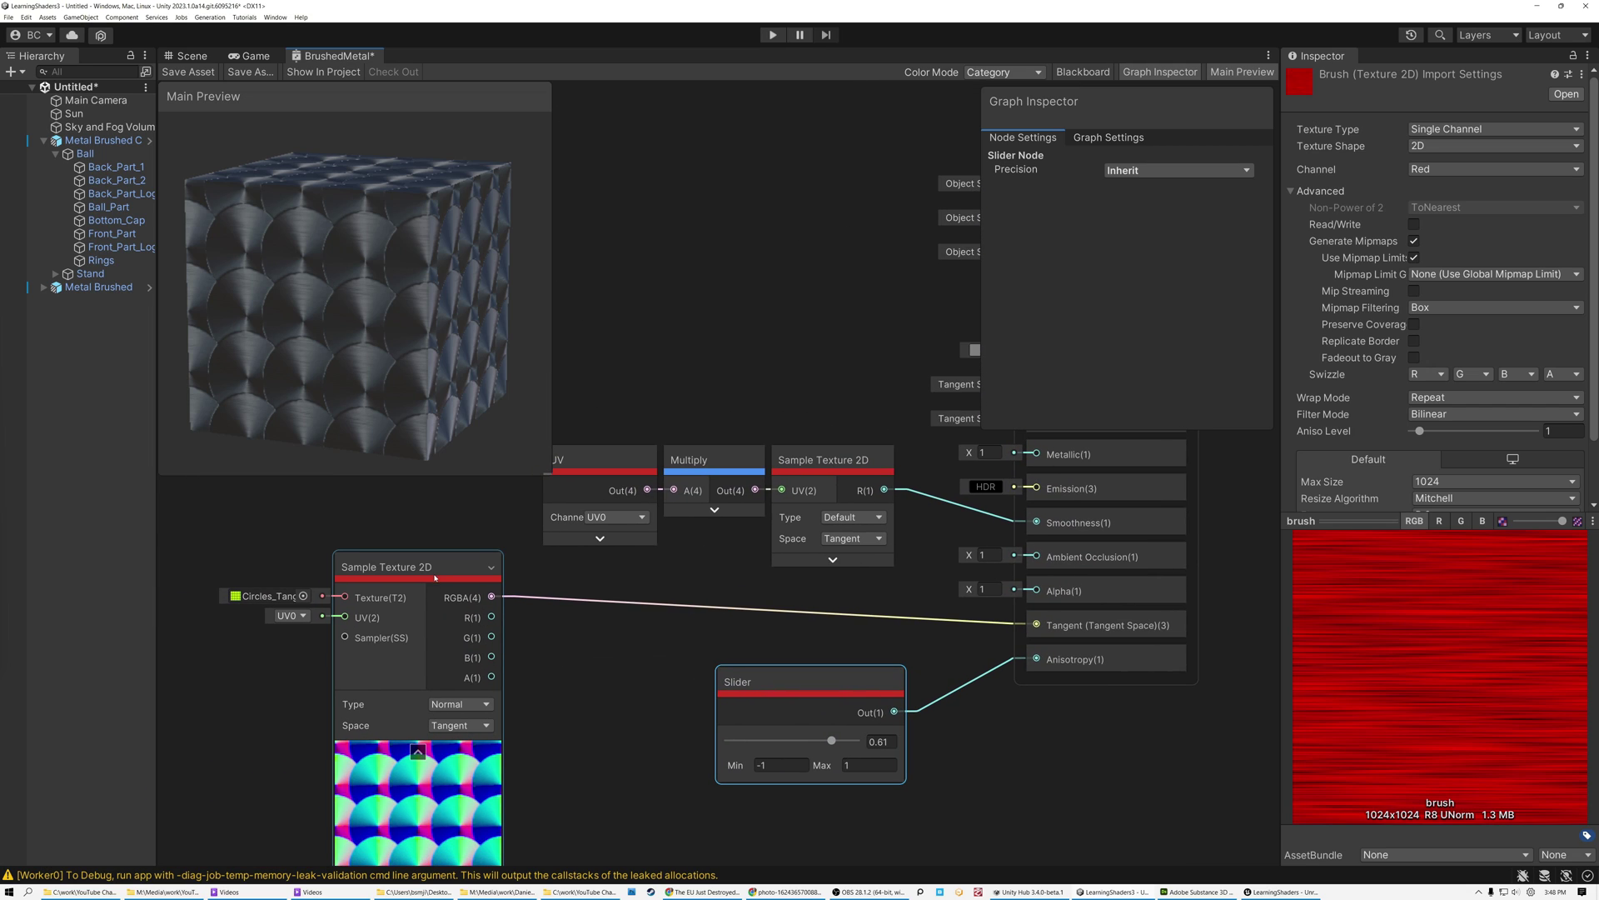
{"action": "left_click_drag", "start_coordinate": [434, 577], "coordinate": [423, 524]}
{"action": "scroll", "coordinate": [418, 771], "scroll_direction": "up", "scroll_amount": 5}
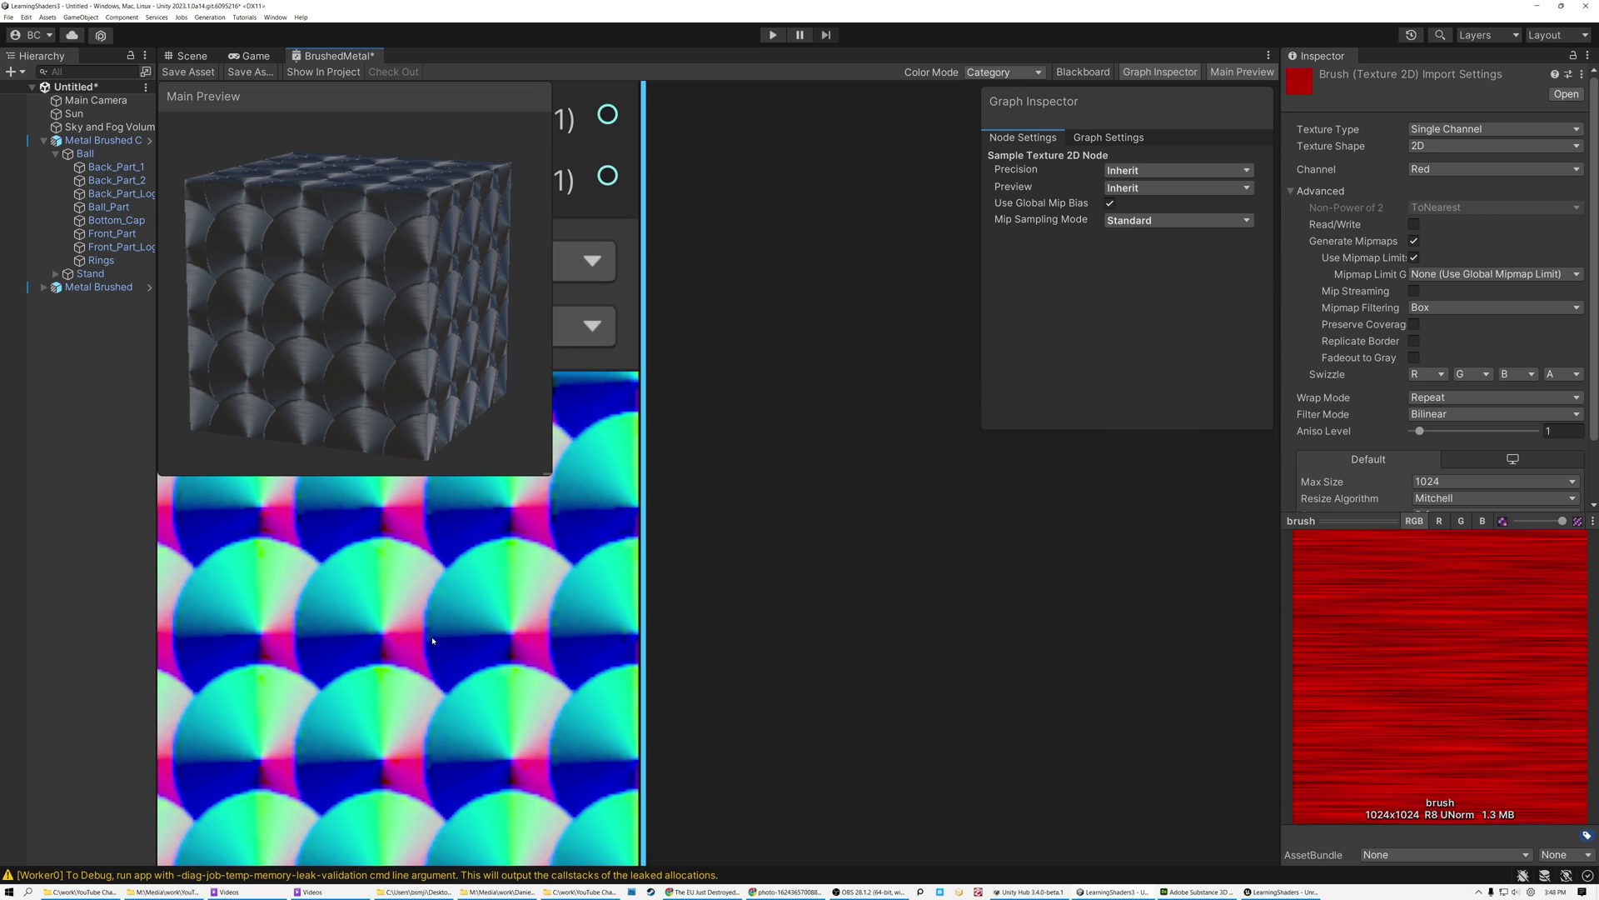
{"action": "scroll", "coordinate": [432, 640], "scroll_direction": "down", "scroll_amount": 5}
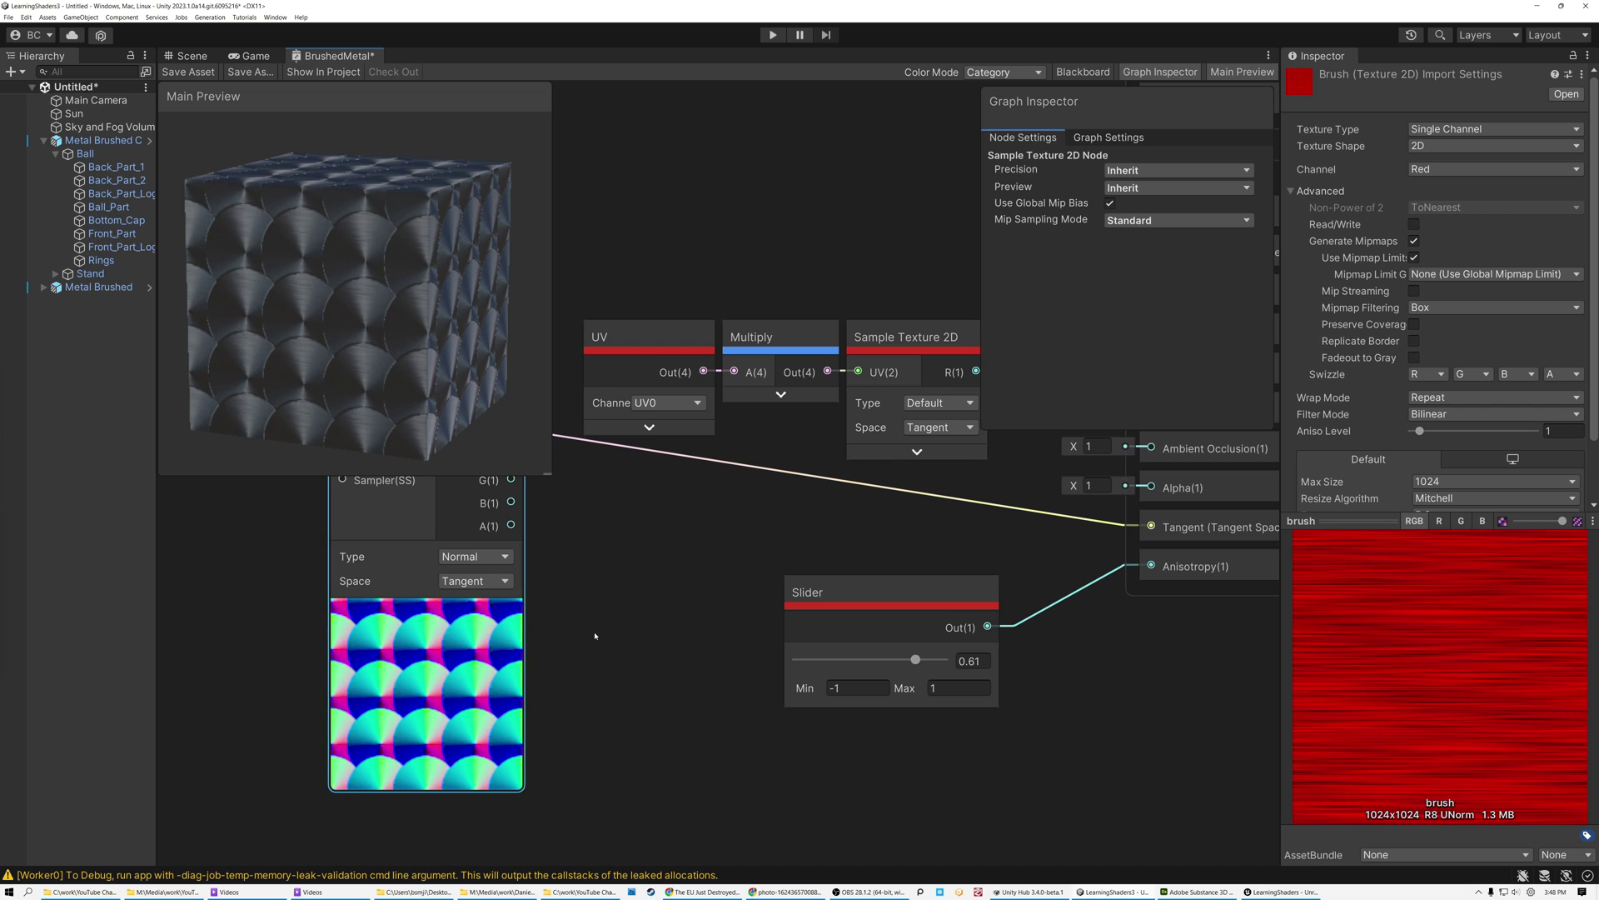
Switch to the scene and examine the brushed metal balls with the circles pattern and plain brushing from several angles
{"action": "left_click", "coordinate": [189, 57]}
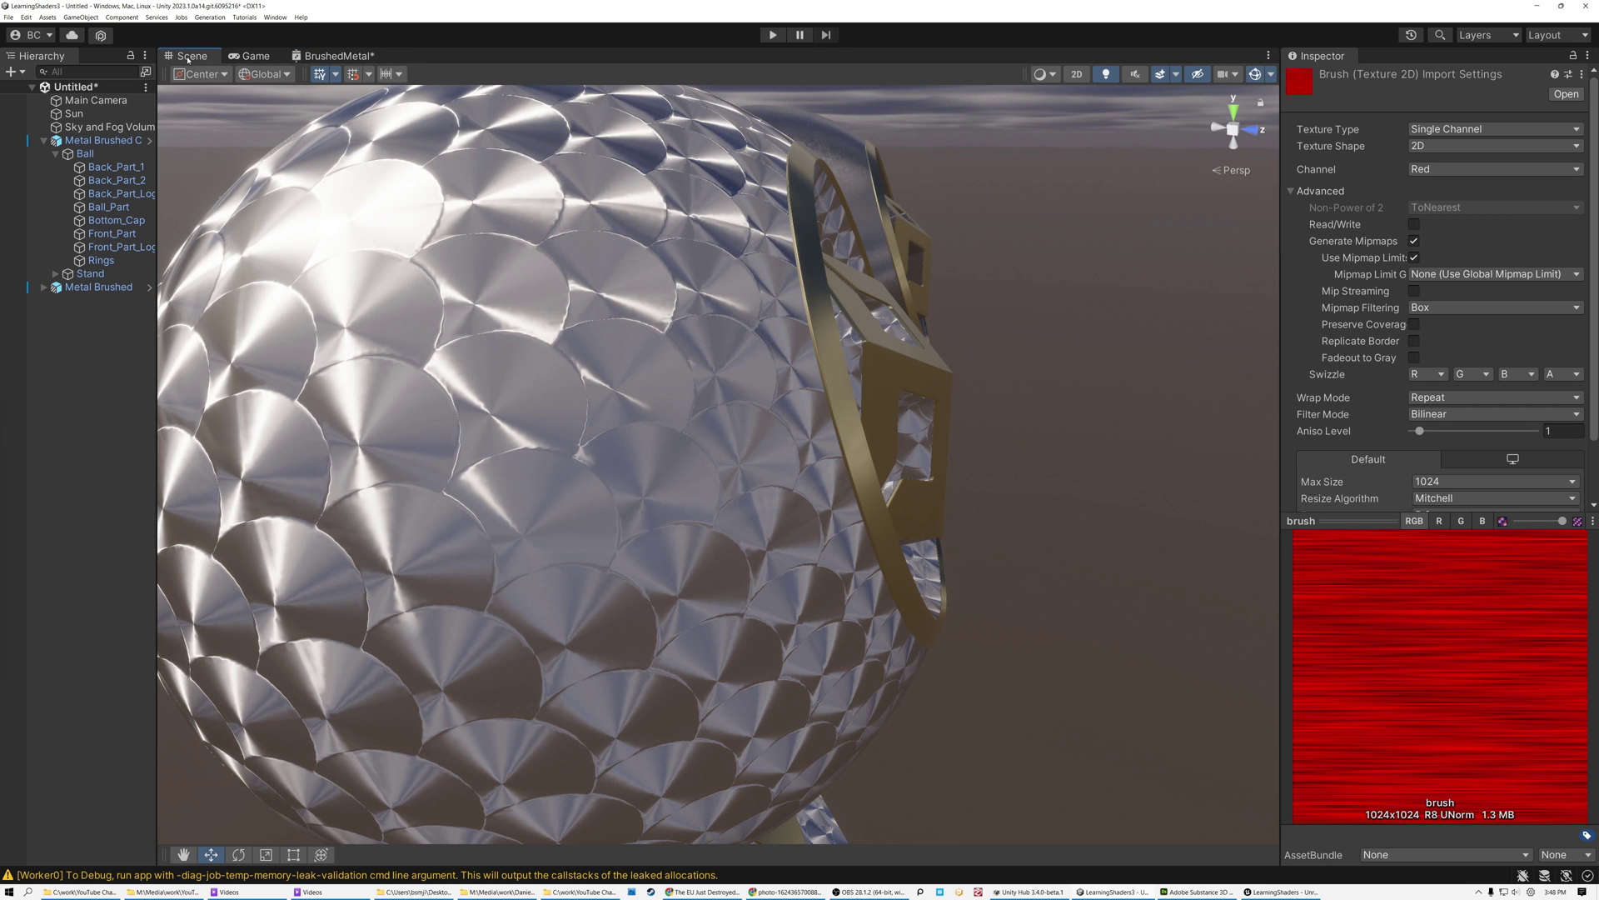
{"action": "scroll", "coordinate": [616, 454], "scroll_direction": "down", "scroll_amount": 5}
{"action": "left_click_drag", "start_coordinate": [587, 476], "coordinate": [620, 508], "text": "alt"}
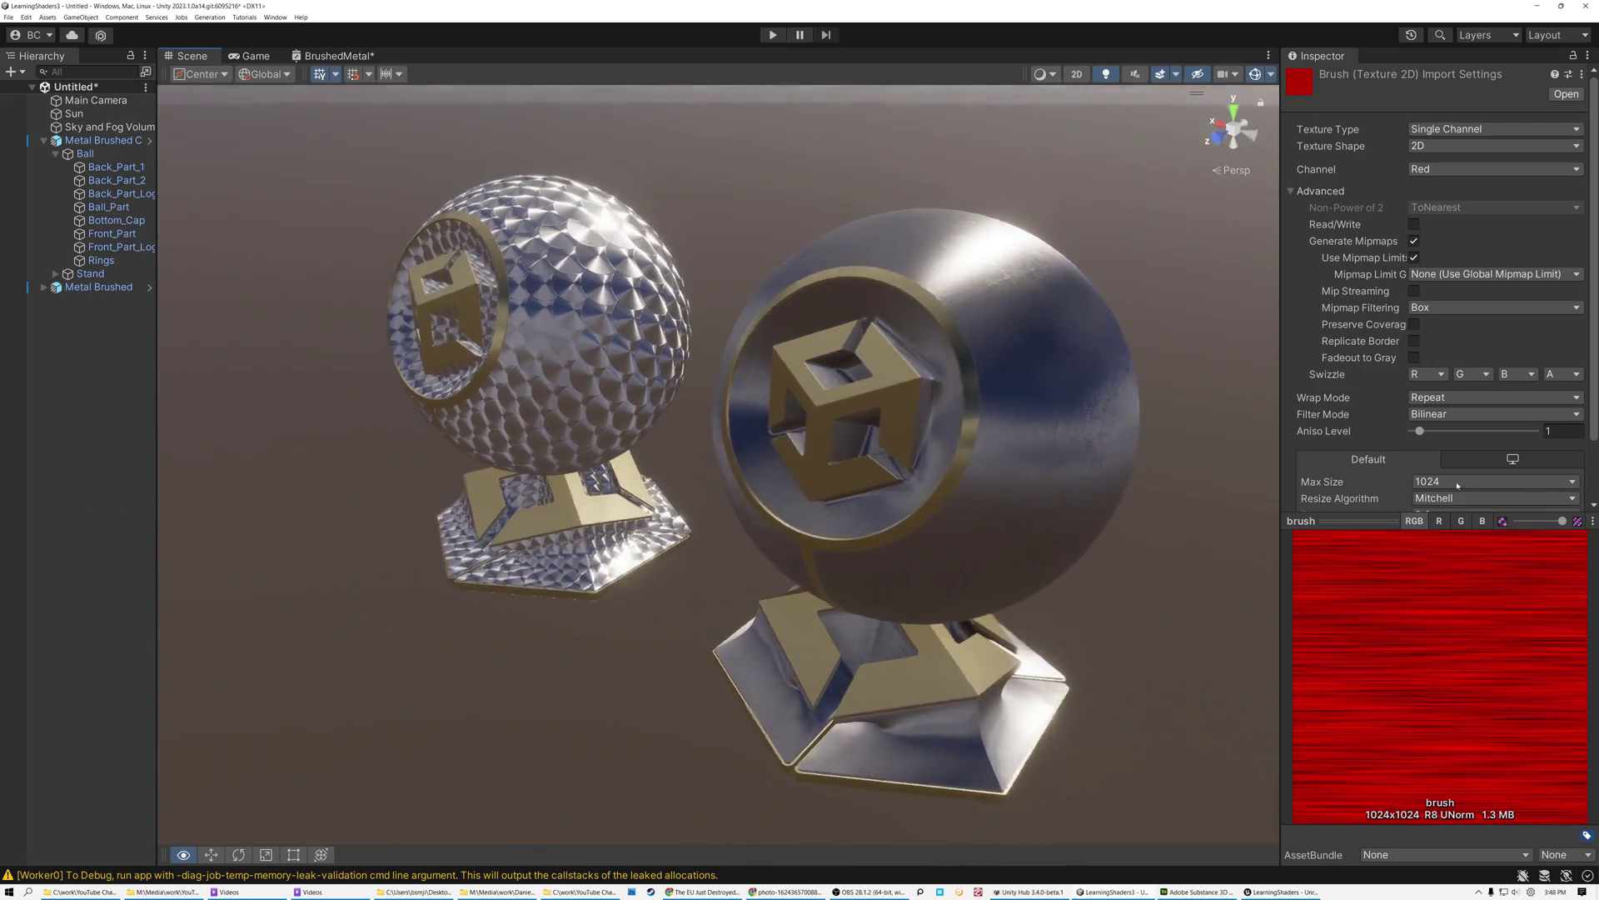
{"action": "left_click_drag", "start_coordinate": [1457, 485], "coordinate": [1223, 475], "text": "alt"}
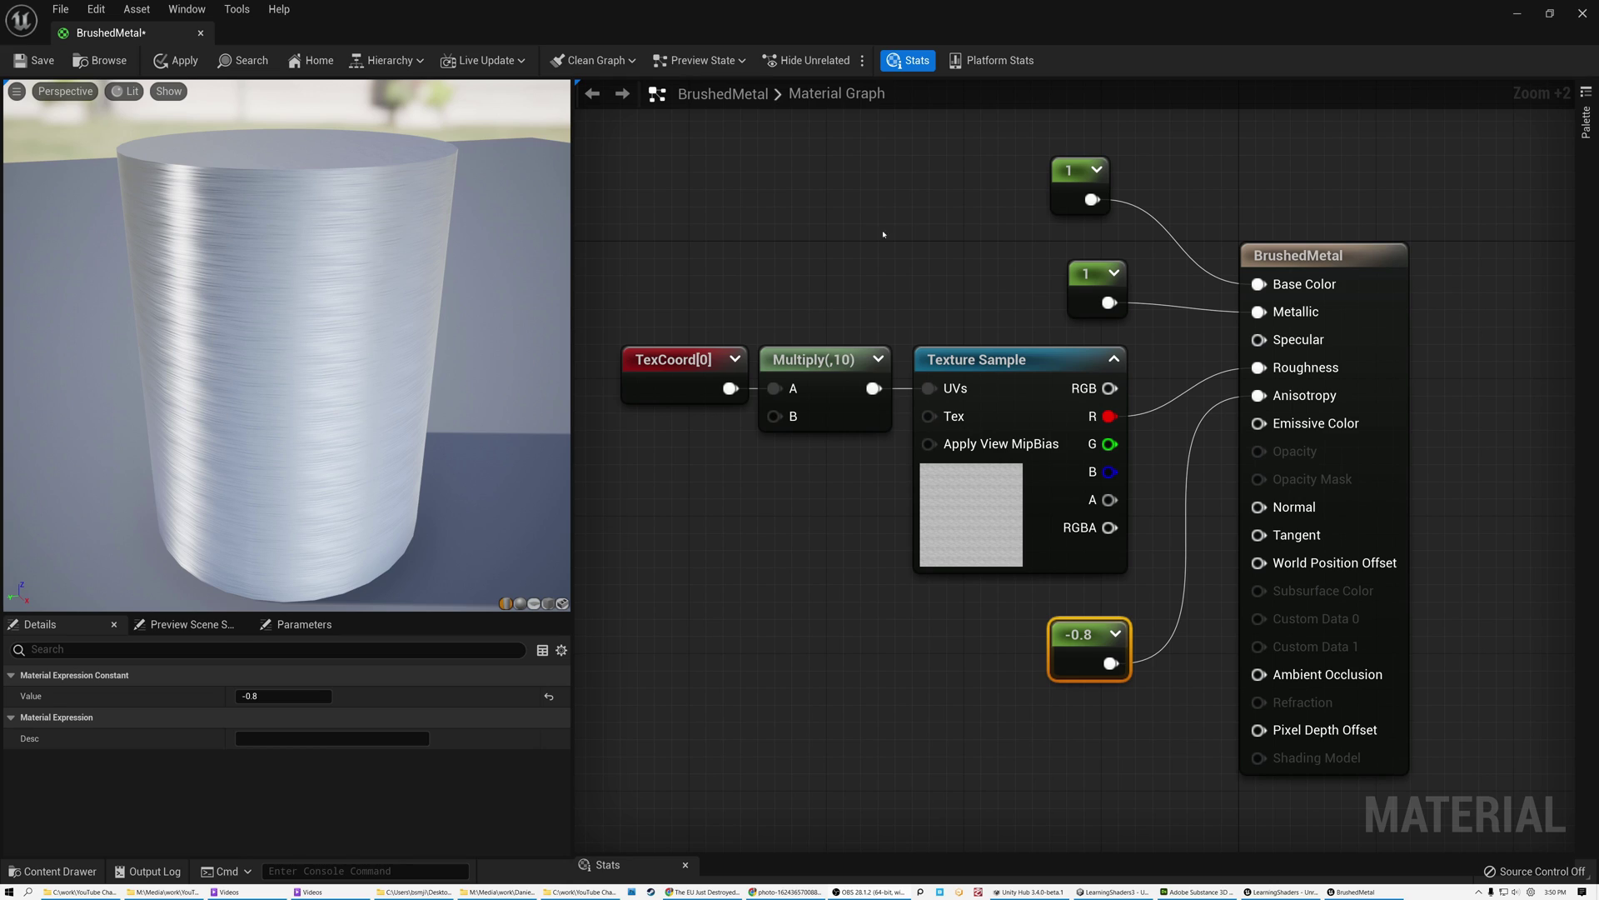
In Unreal Engine's BrushedMetal material, disconnect the -0.8 constant from Anisotropy and change the preview mesh to a sphere
{"action": "left_click", "coordinate": [1317, 245]}
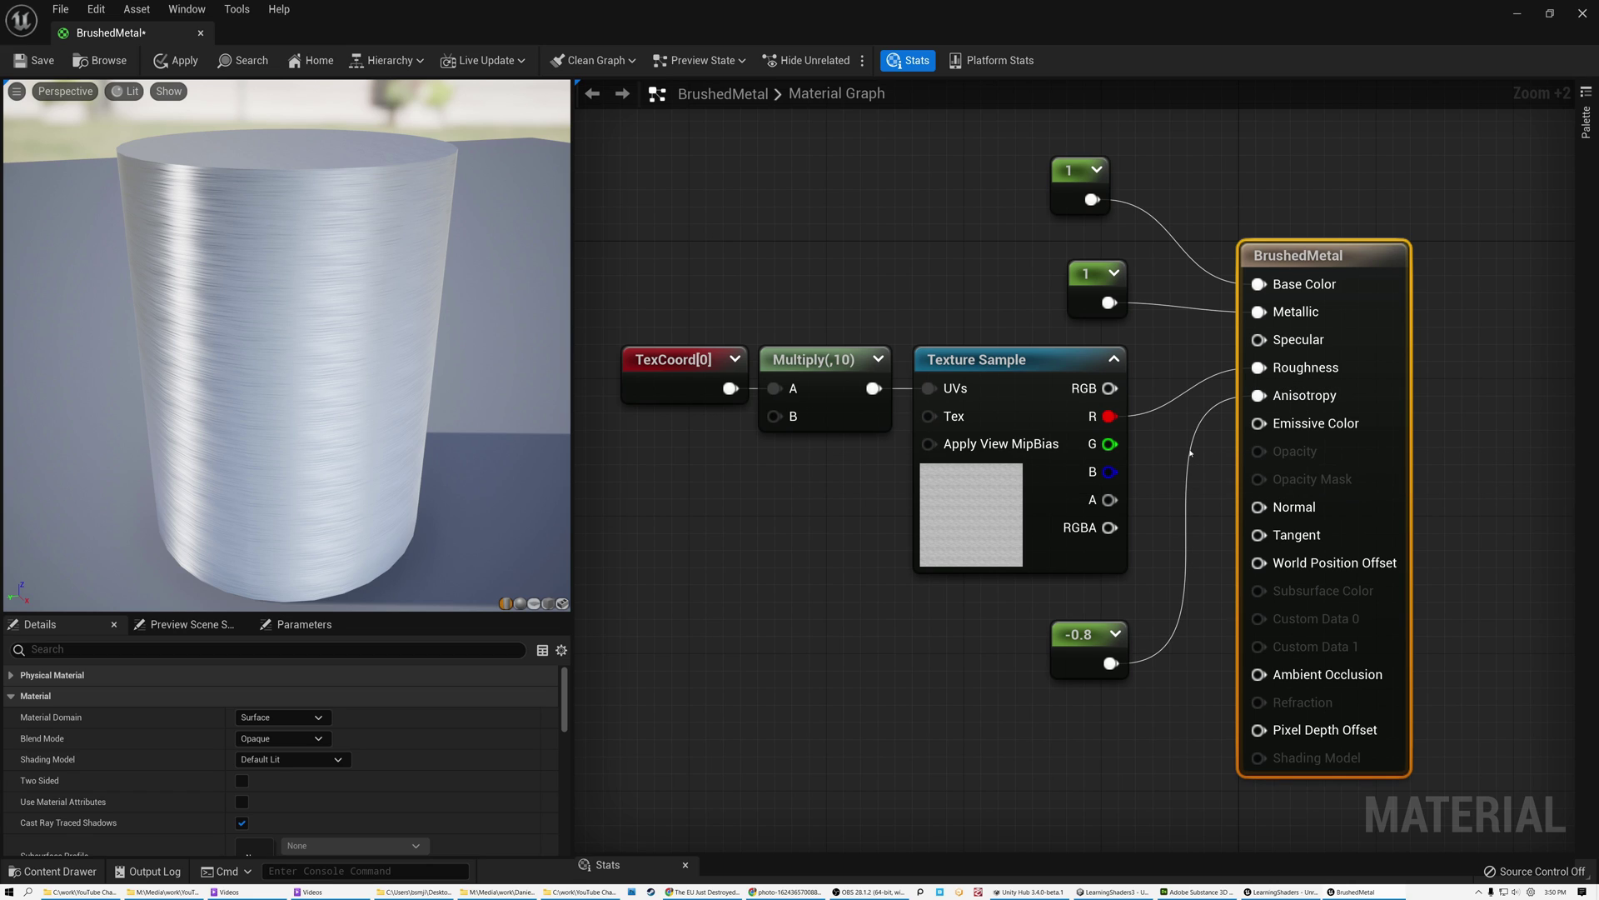
{"action": "left_click", "coordinate": [1077, 635]}
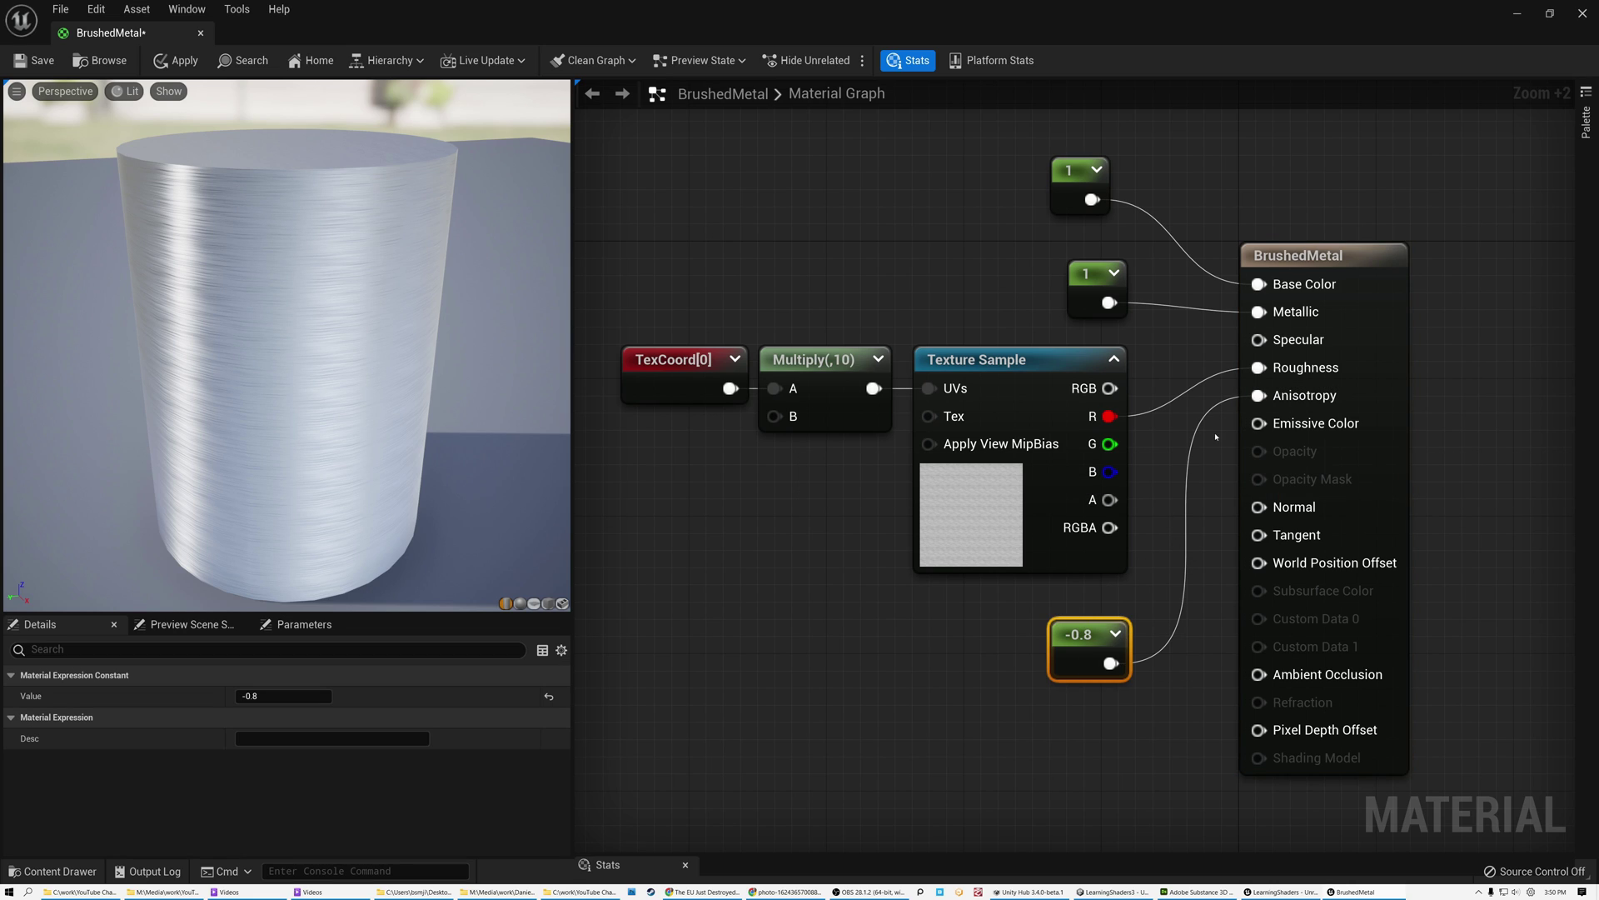
{"action": "left_click", "coordinate": [1259, 395], "text": "alt"}
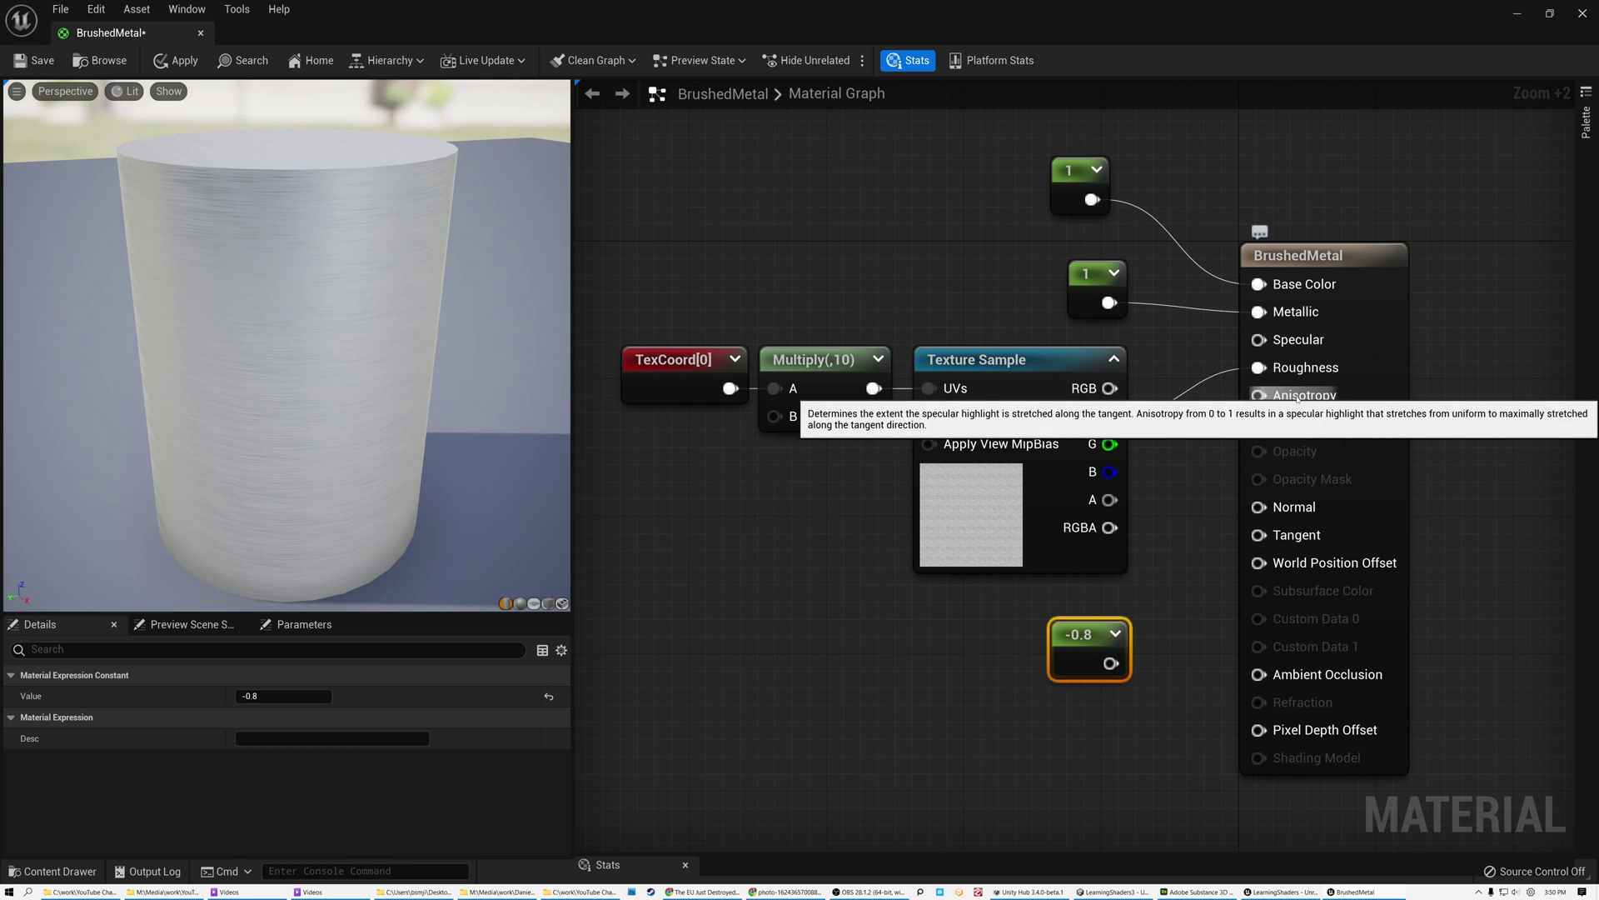
{"action": "mouse_move", "coordinate": [297, 415]}
{"action": "left_mouse_down"}
{"action": "mouse_move", "coordinate": [298, 385]}
{"action": "mouse_move", "coordinate": [316, 416]}
{"action": "left_mouse_up"}
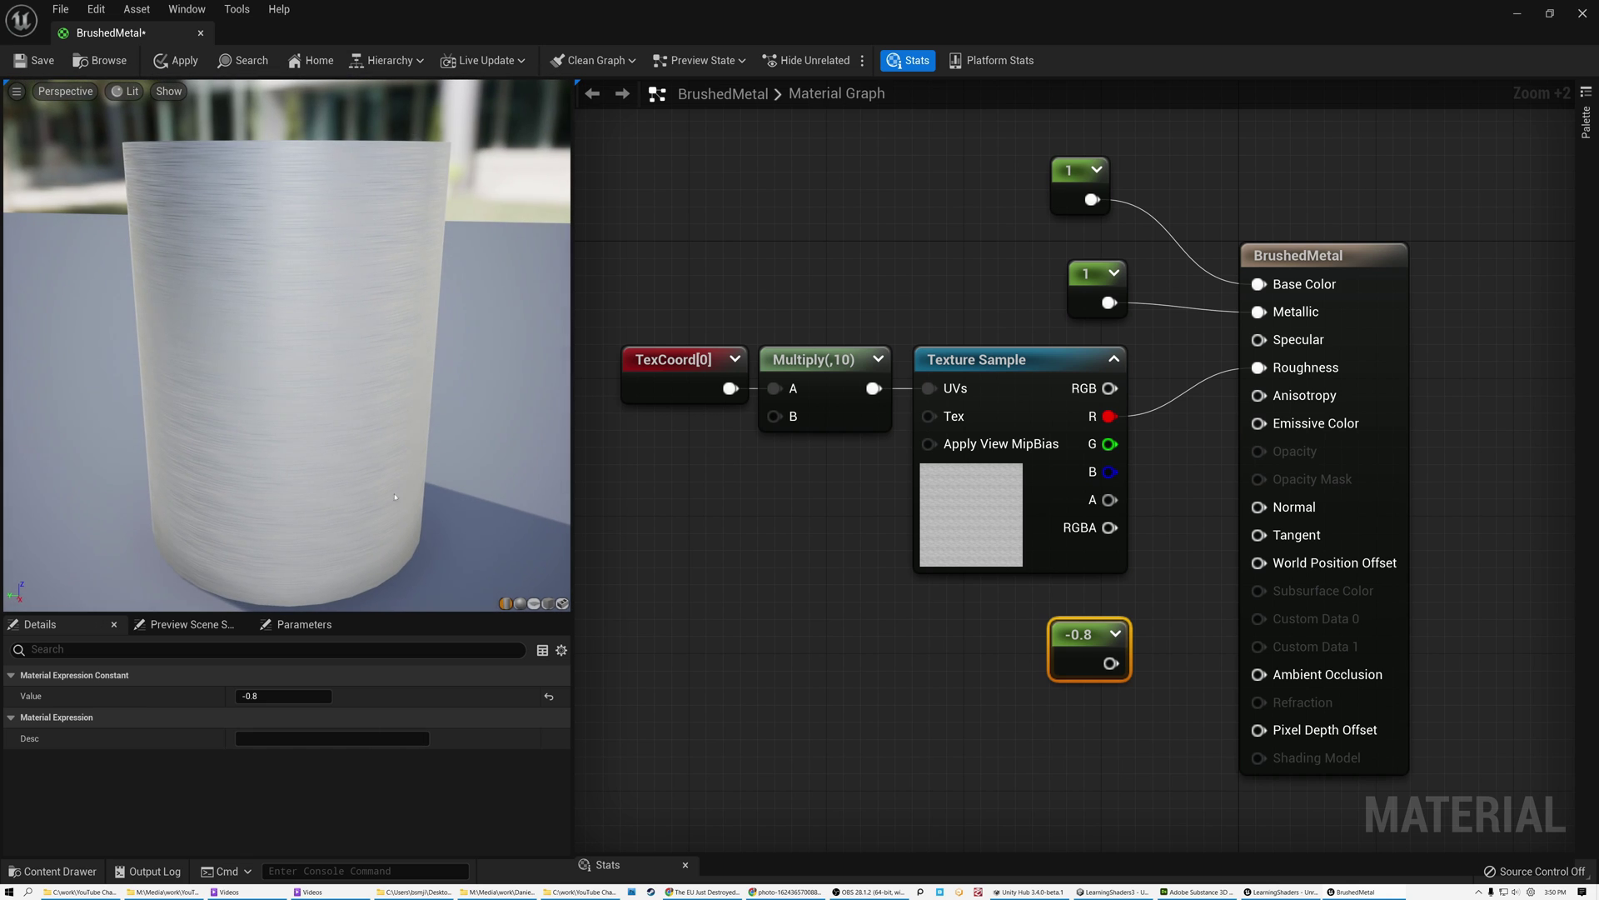
{"action": "left_click", "coordinate": [520, 603]}
{"action": "left_click_drag", "start_coordinate": [287, 311], "coordinate": [262, 310]}
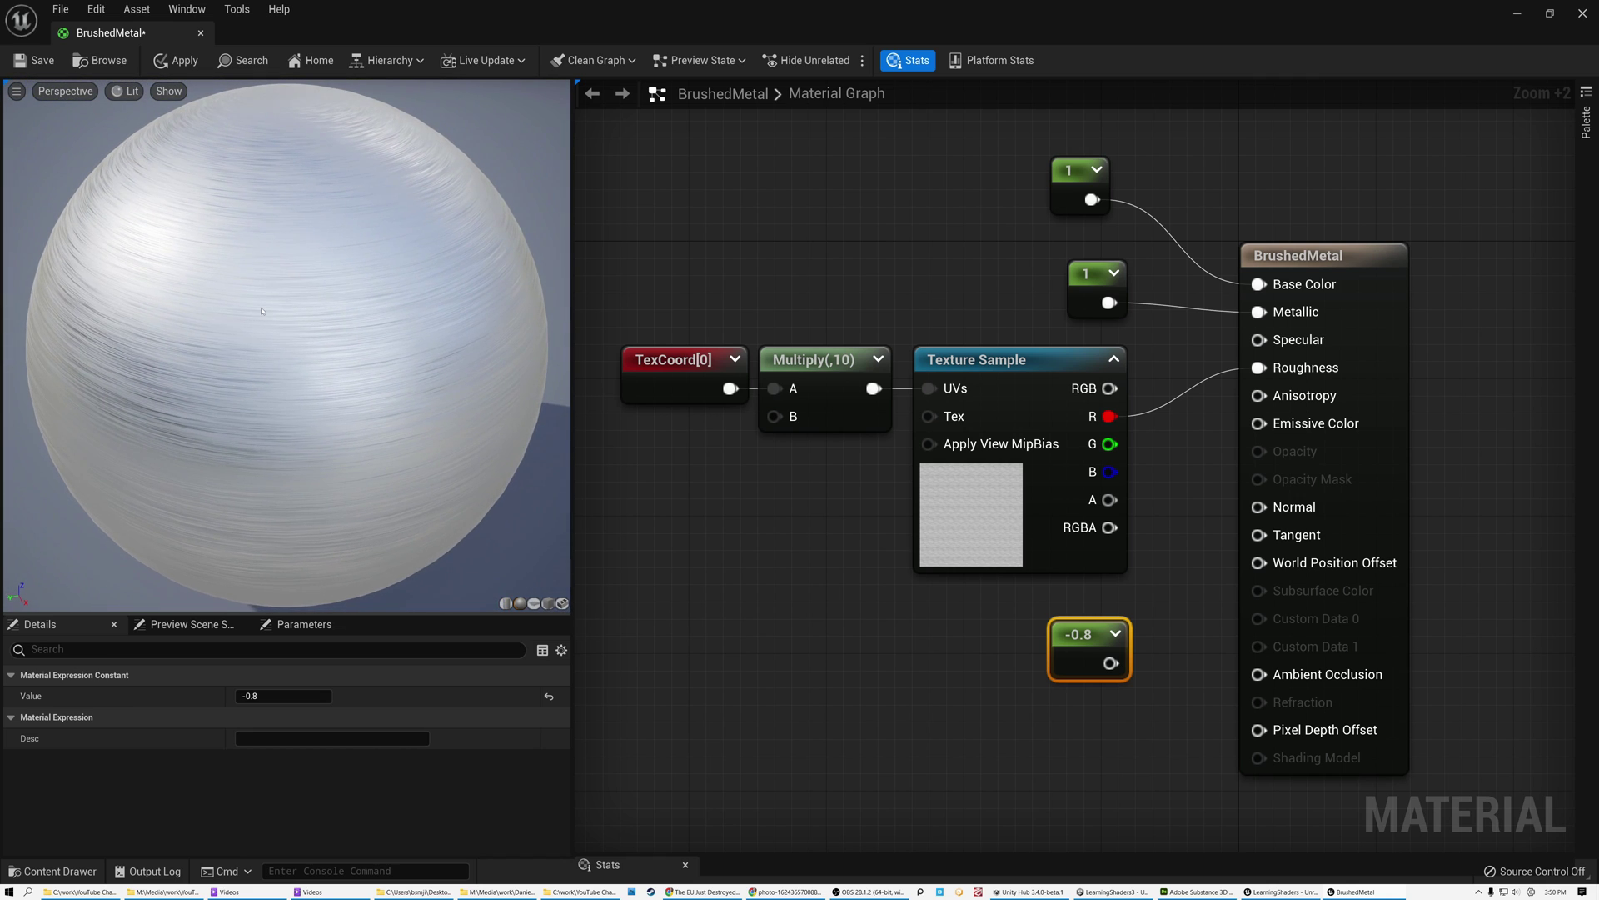
{"action": "scroll", "coordinate": [261, 310], "scroll_direction": "down", "scroll_amount": 2}
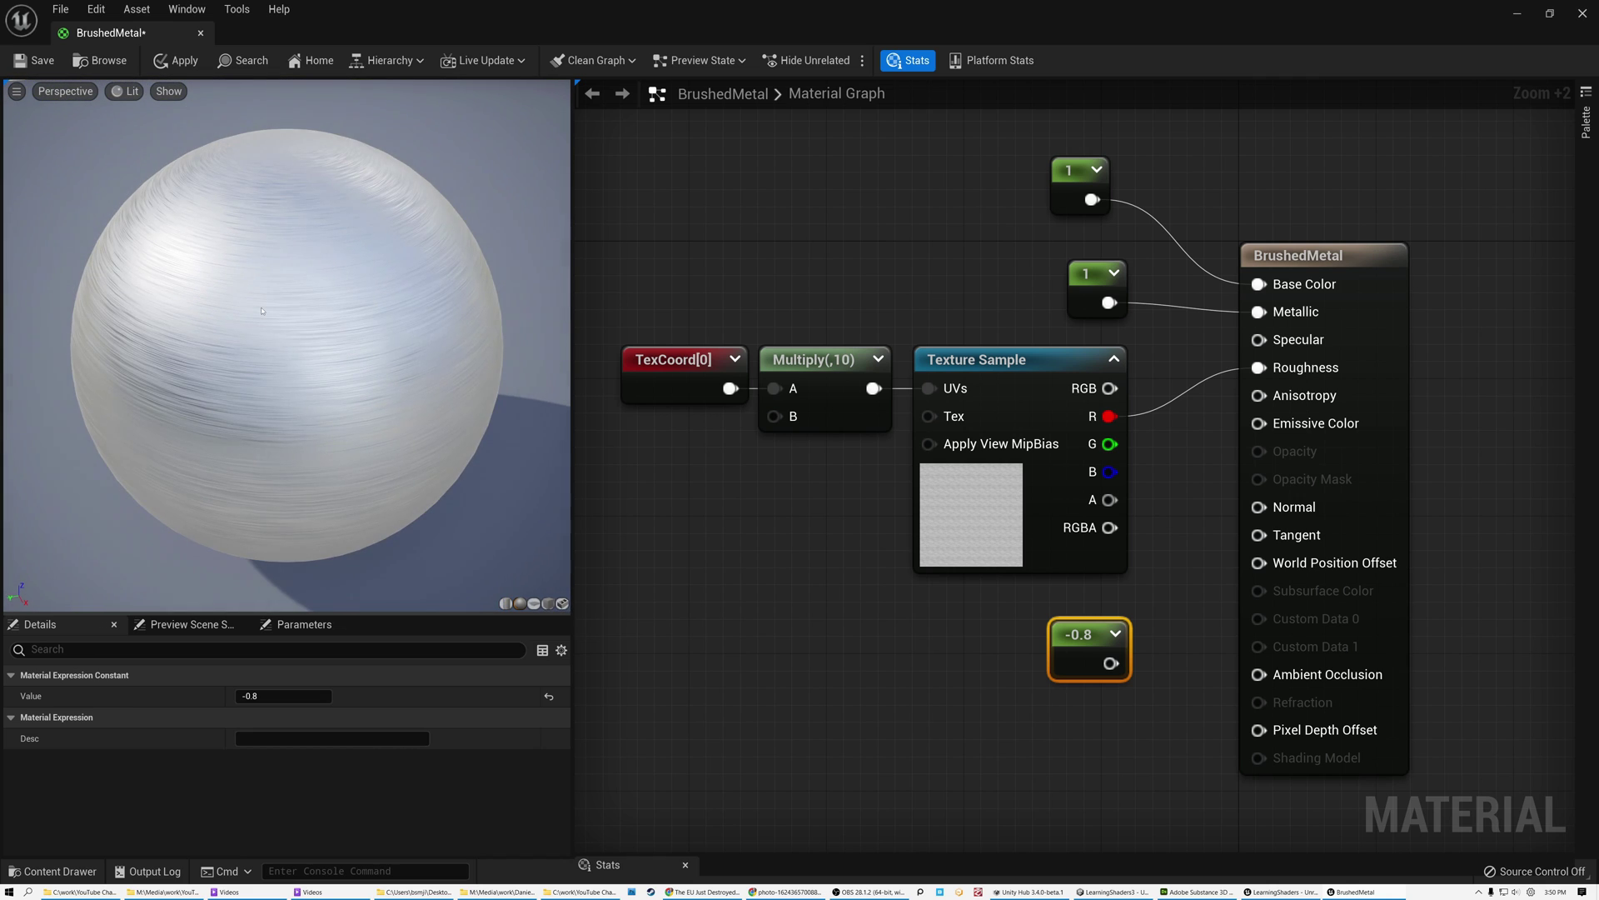
Open the brush texture from the Texture Sample node to examine its streaks, and return to the BrushedMetal material graph
{"action": "left_click", "coordinate": [965, 513]}
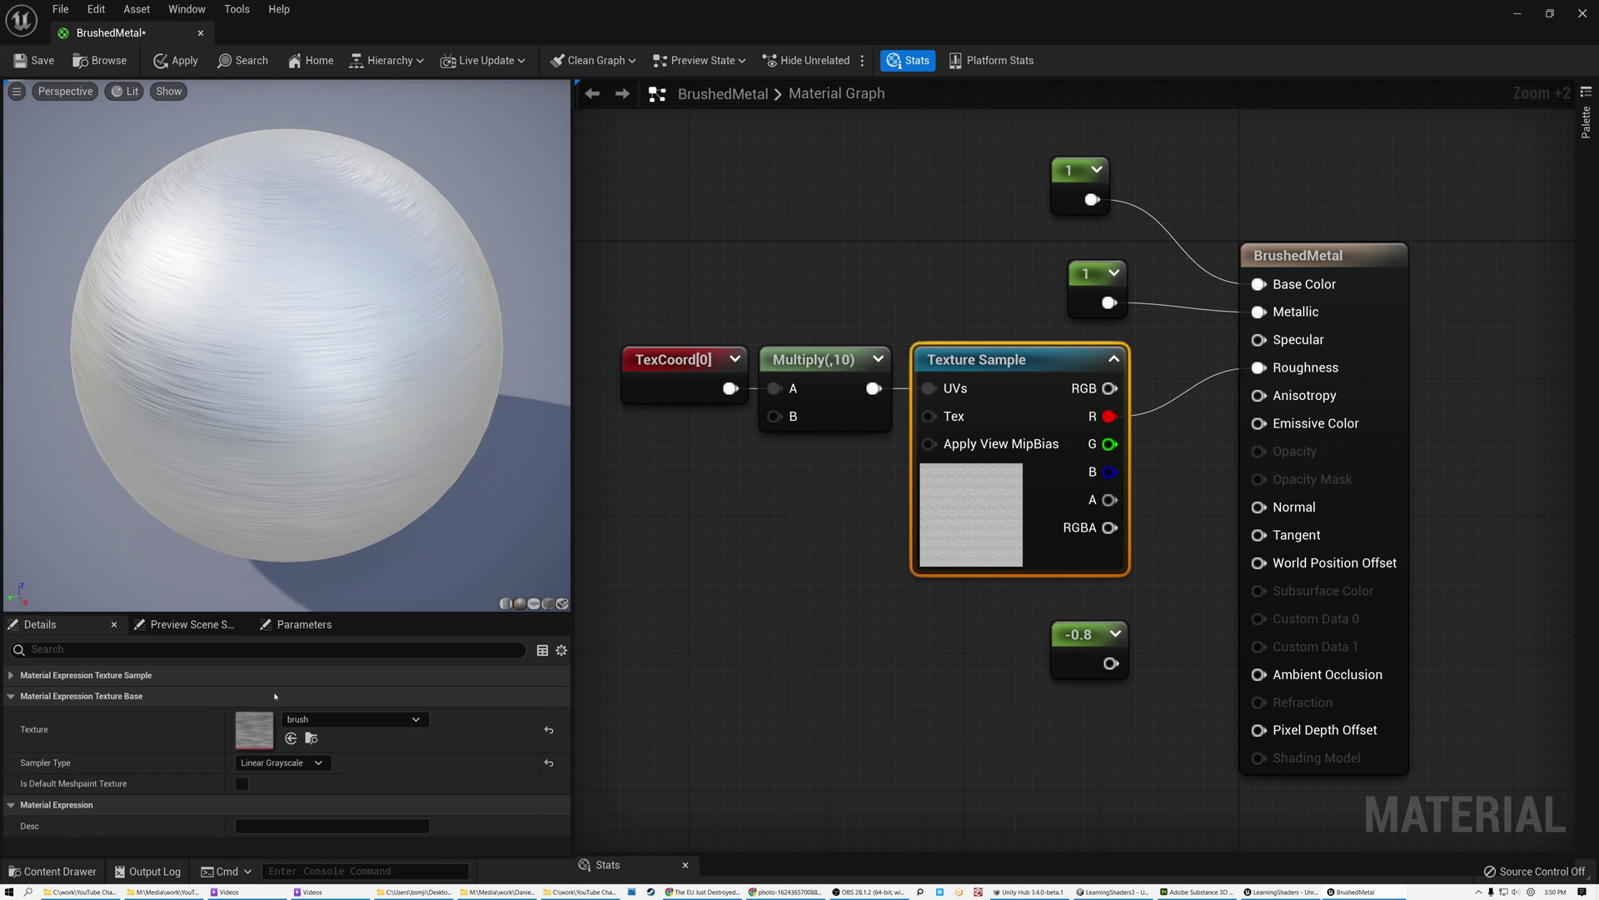
{"action": "double_click", "coordinate": [256, 736]}
{"action": "scroll", "coordinate": [425, 483], "scroll_direction": "up", "scroll_amount": 2}
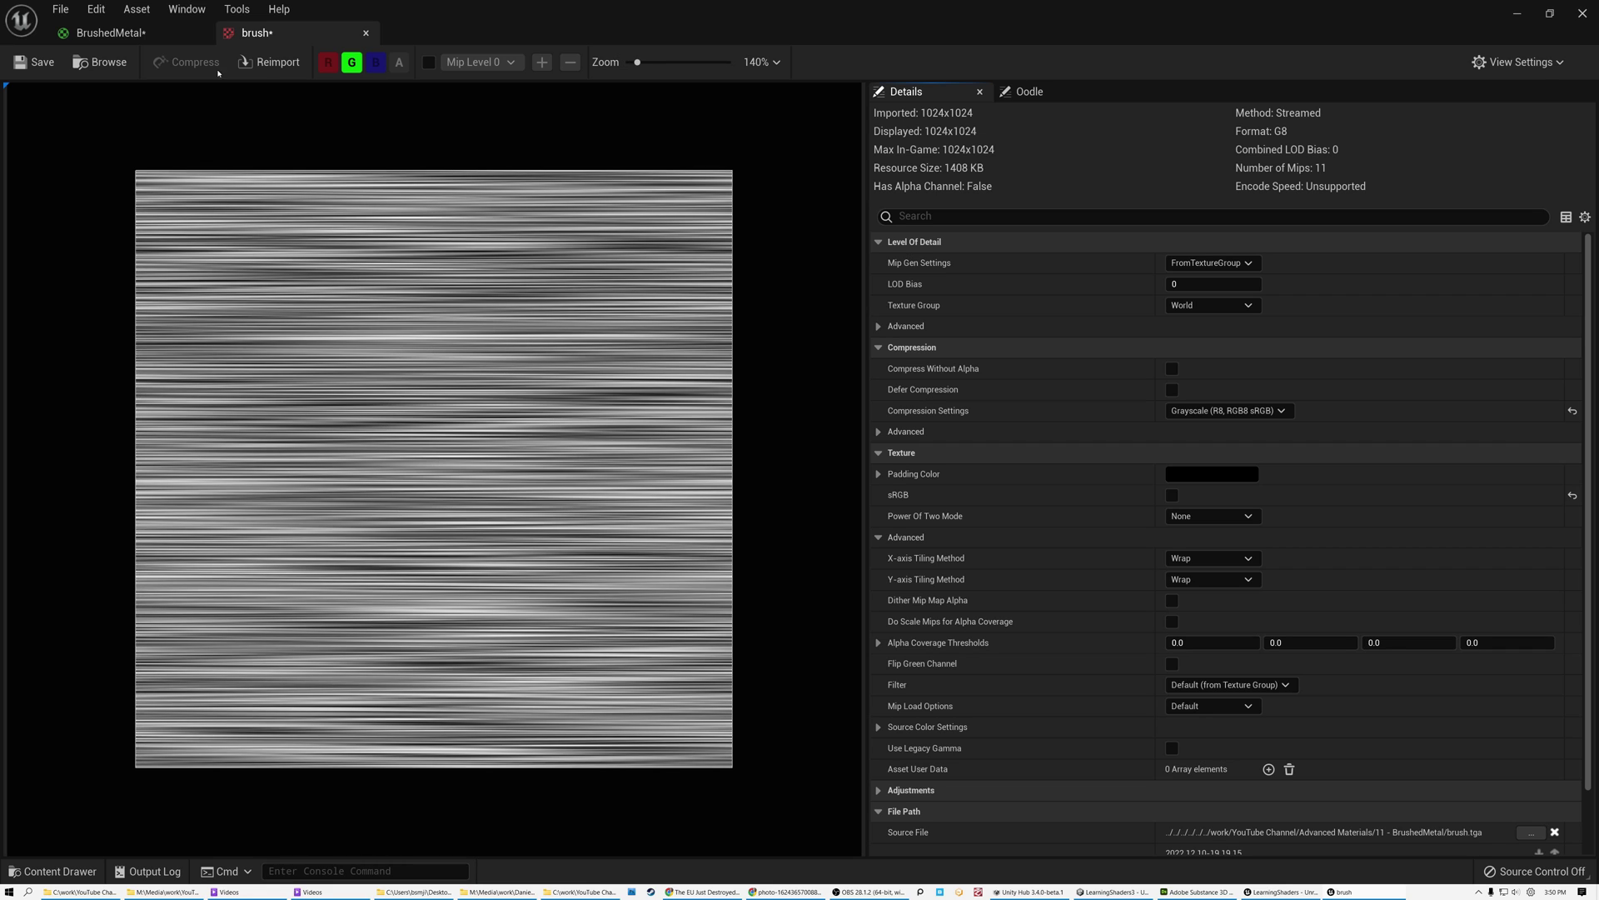
{"action": "left_click", "coordinate": [111, 33]}
{"action": "left_click_drag", "start_coordinate": [281, 361], "coordinate": [317, 361]}
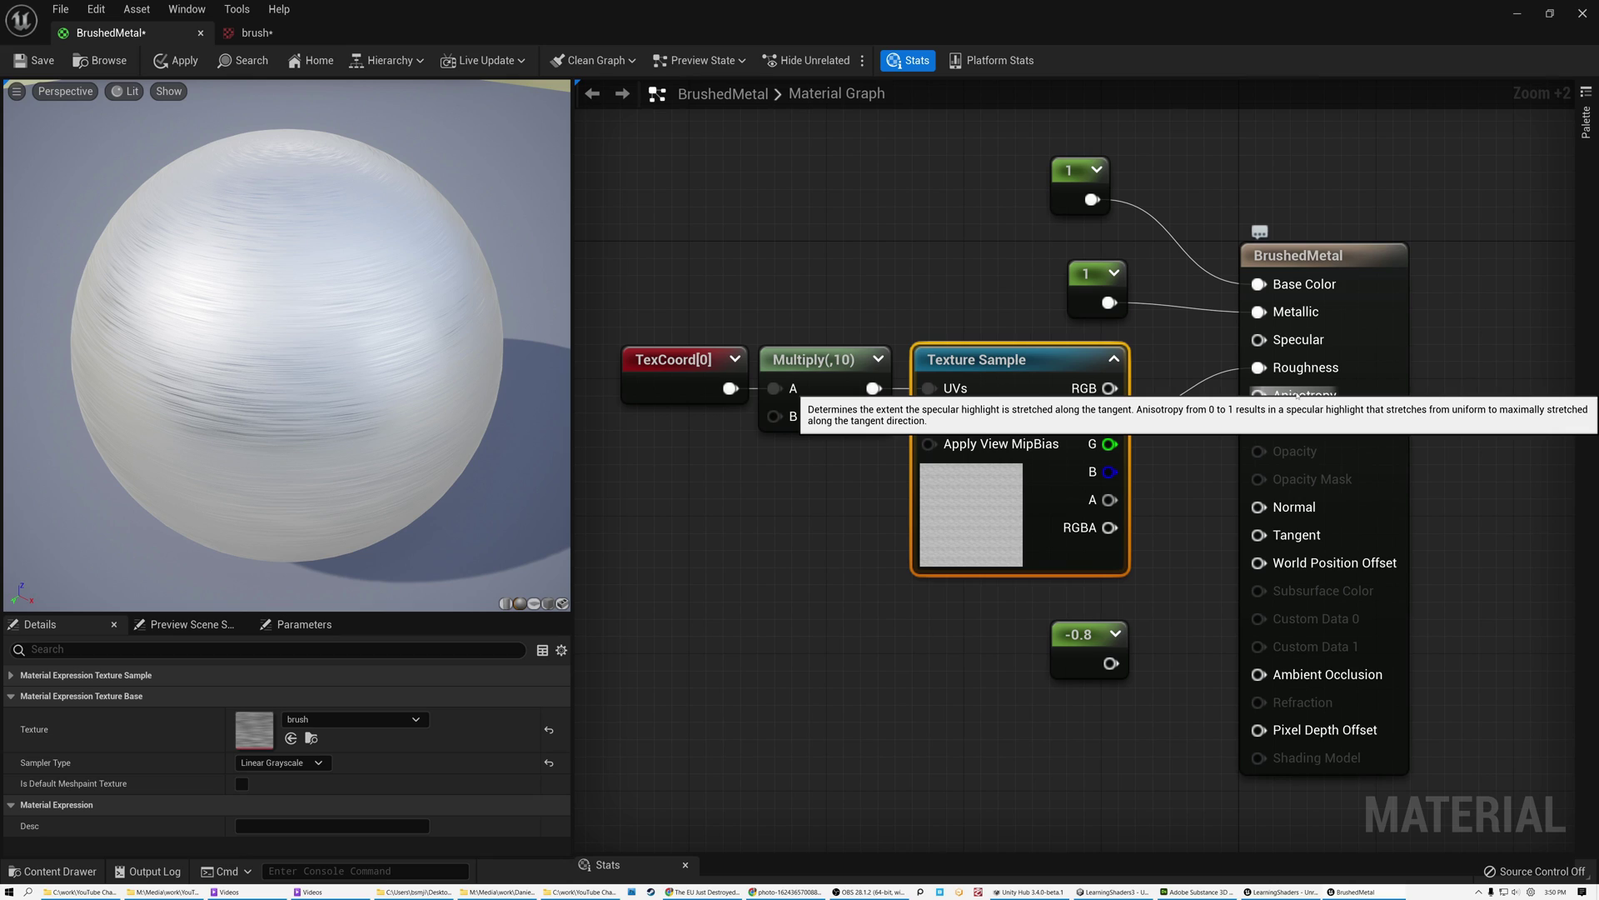
Set the lower constant node's value to 0 and connect it to the material's Anisotropy input
{"action": "left_click", "coordinate": [1091, 654]}
{"action": "left_click", "coordinate": [283, 695]}
{"action": "type", "text": "0"}
{"action": "key", "text": "Return"}
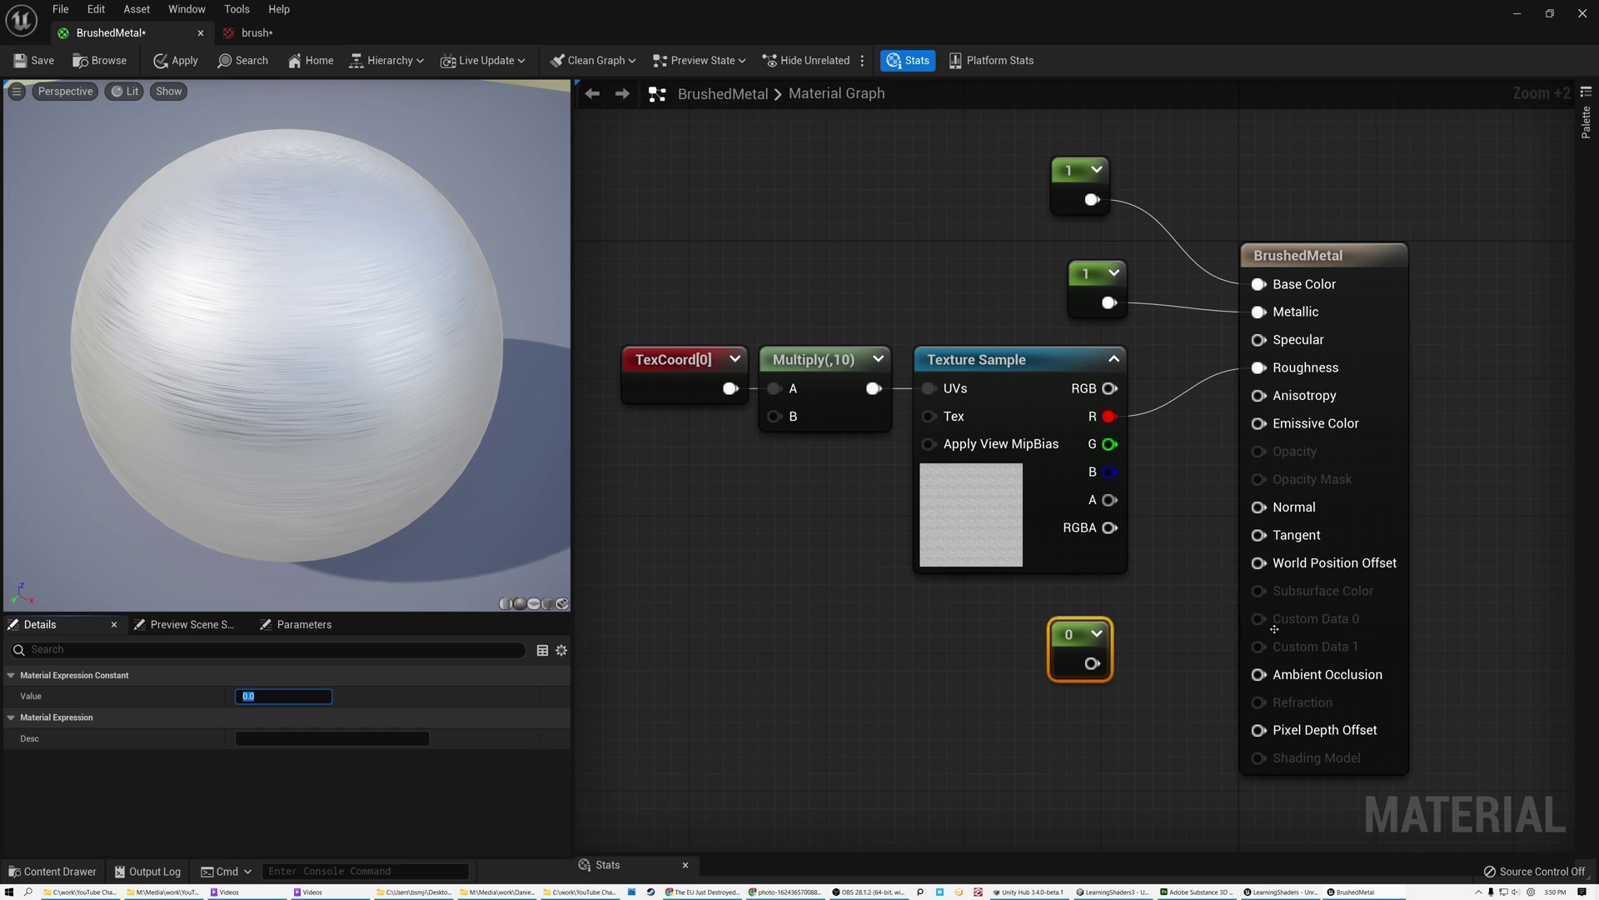
{"action": "mouse_move", "coordinate": [1092, 663]}
{"action": "left_mouse_down"}
{"action": "mouse_move", "coordinate": [1120, 658]}
{"action": "mouse_move", "coordinate": [1259, 395]}
{"action": "left_mouse_up"}
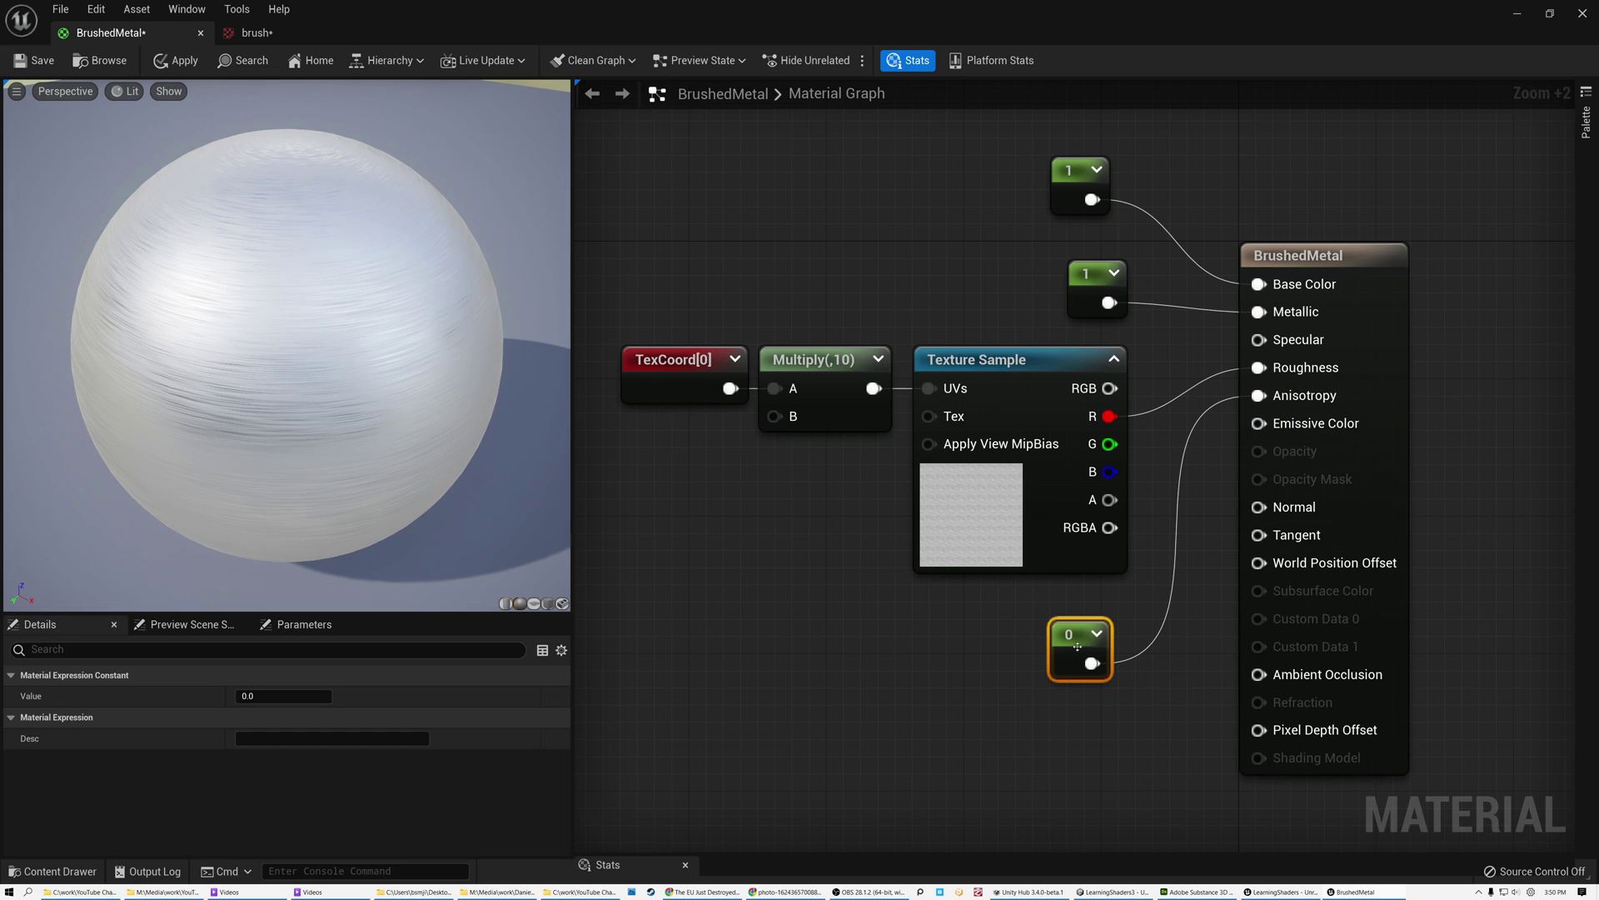
Disconnect the brush texture from Roughness and drive that input with a pasted constant node set to 0.2
{"action": "left_click", "coordinate": [1150, 414], "text": "alt"}
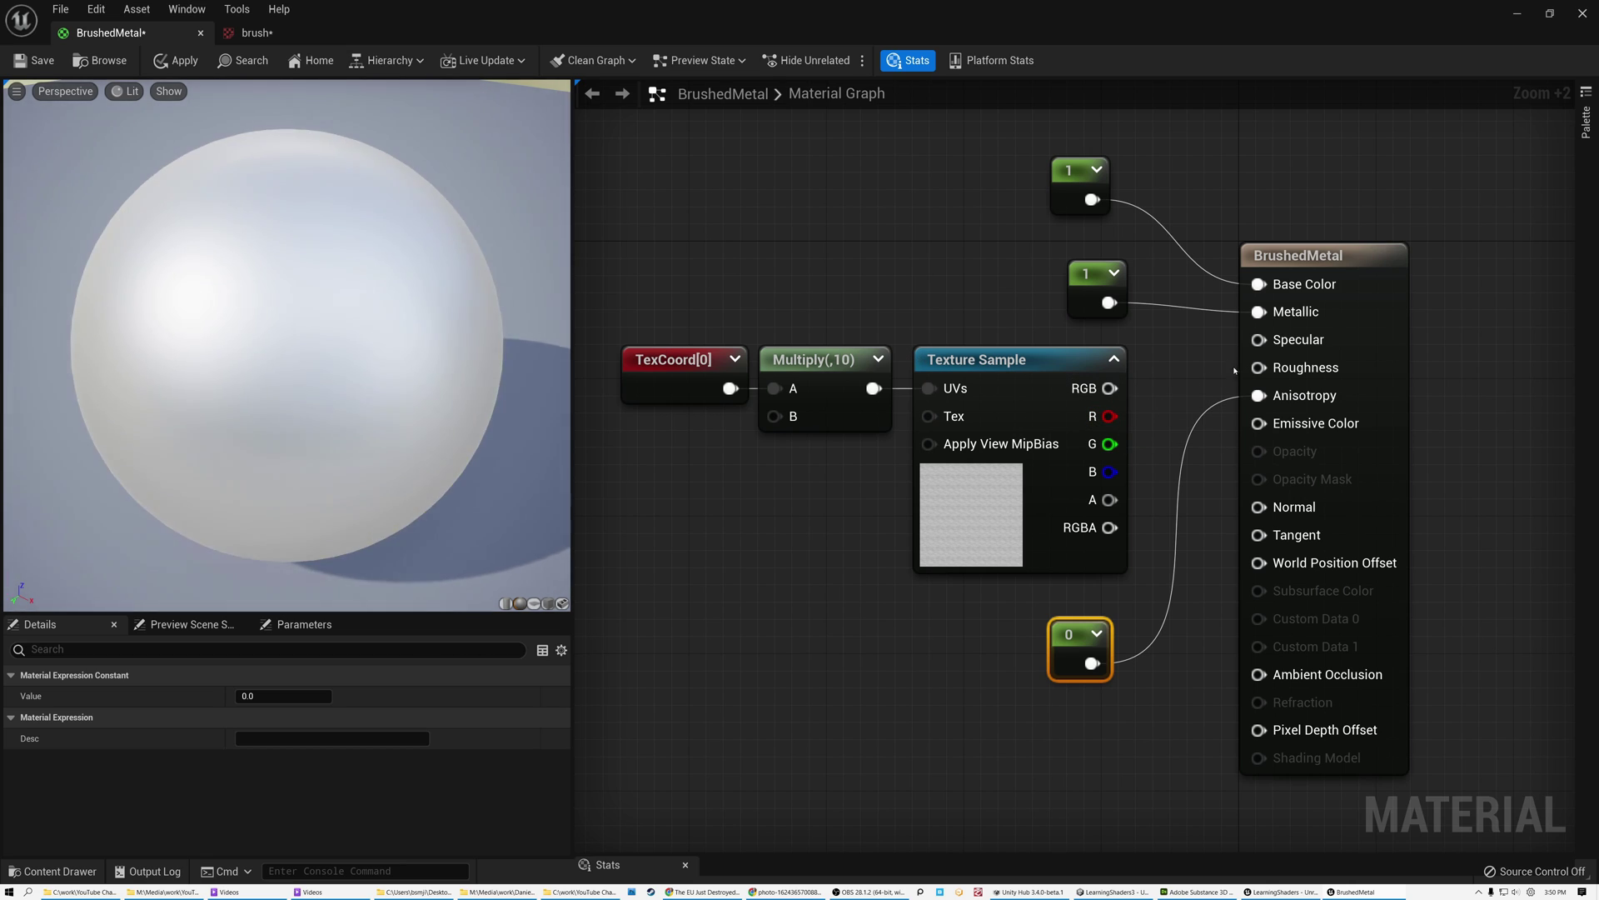
{"action": "key", "text": "ctrl+v"}
{"action": "left_click_drag", "start_coordinate": [1201, 396], "coordinate": [1177, 356]}
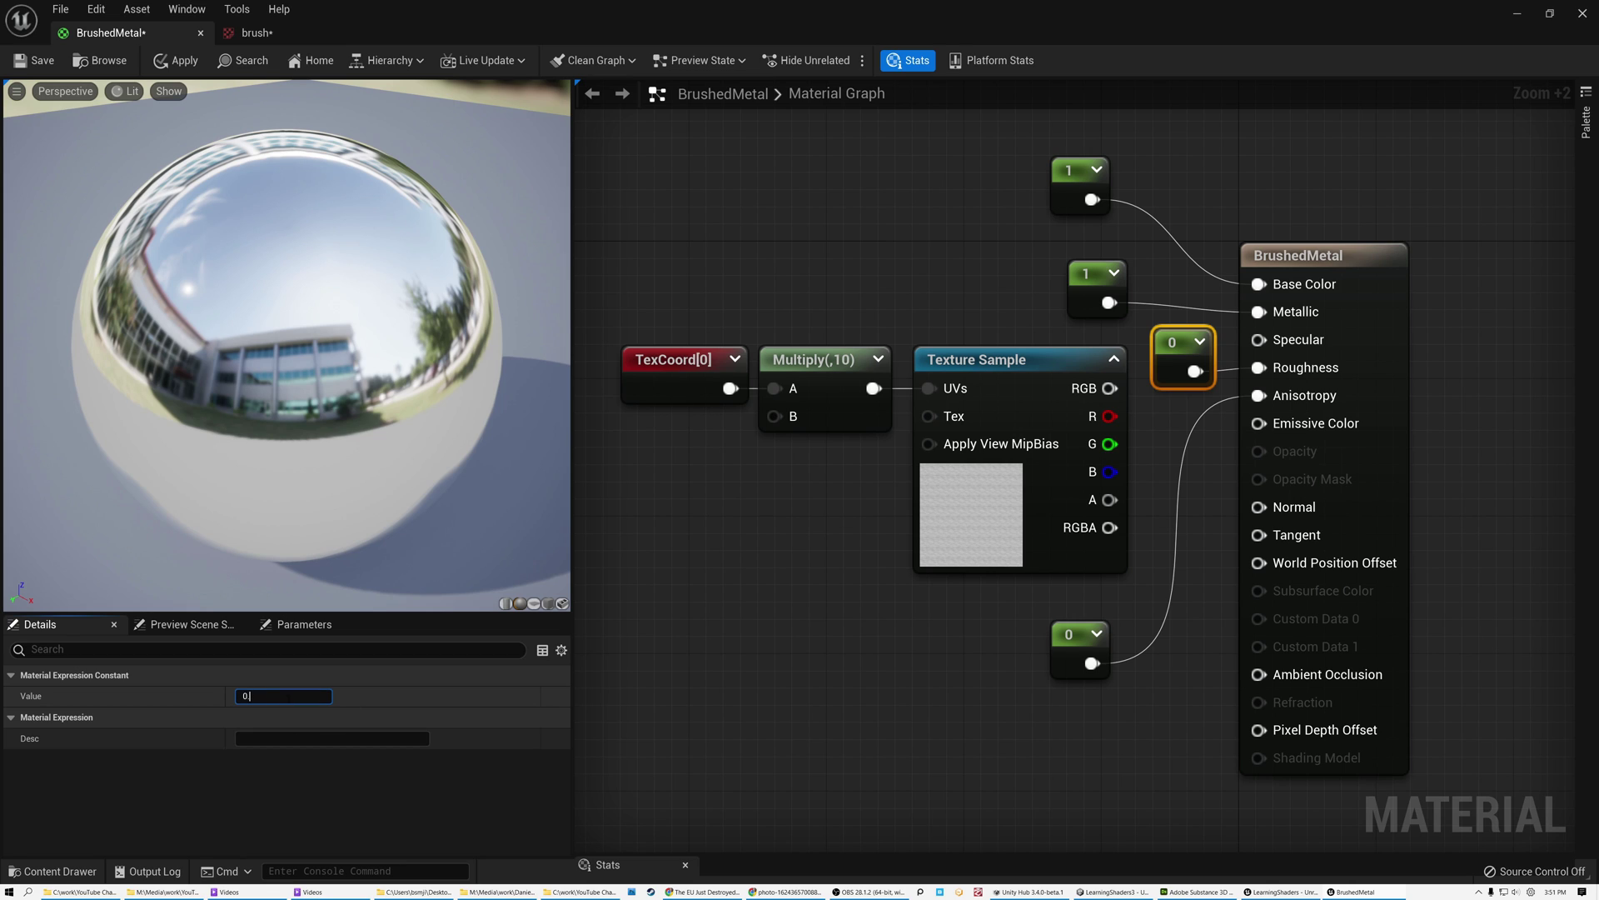
{"action": "key", "text": "Return"}
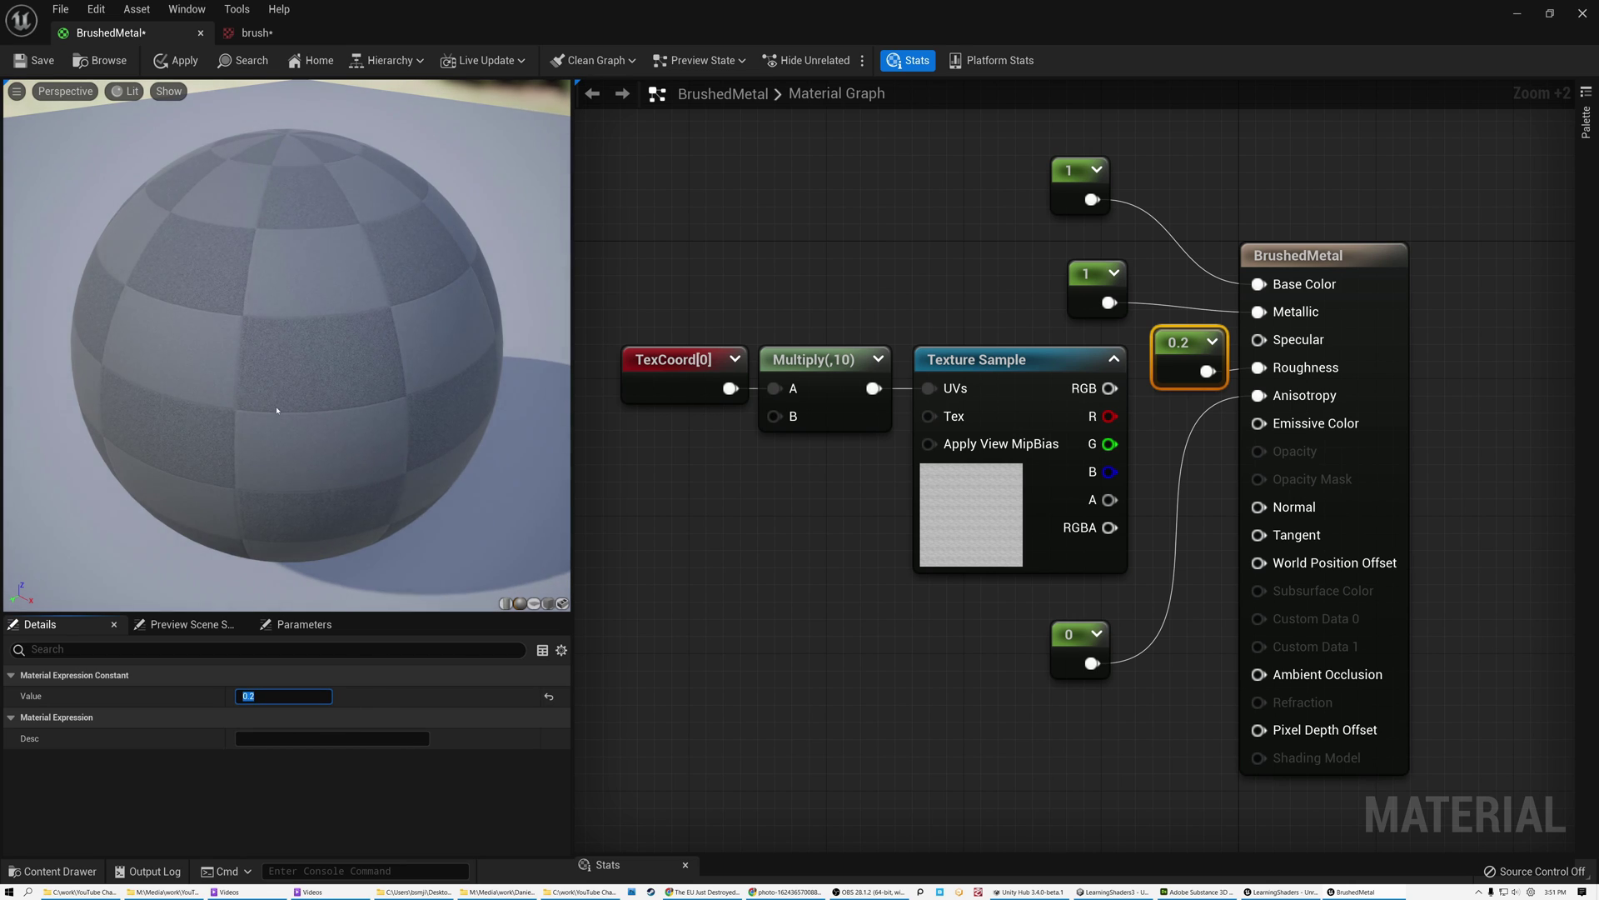
{"action": "left_click_drag", "start_coordinate": [253, 356], "coordinate": [239, 341]}
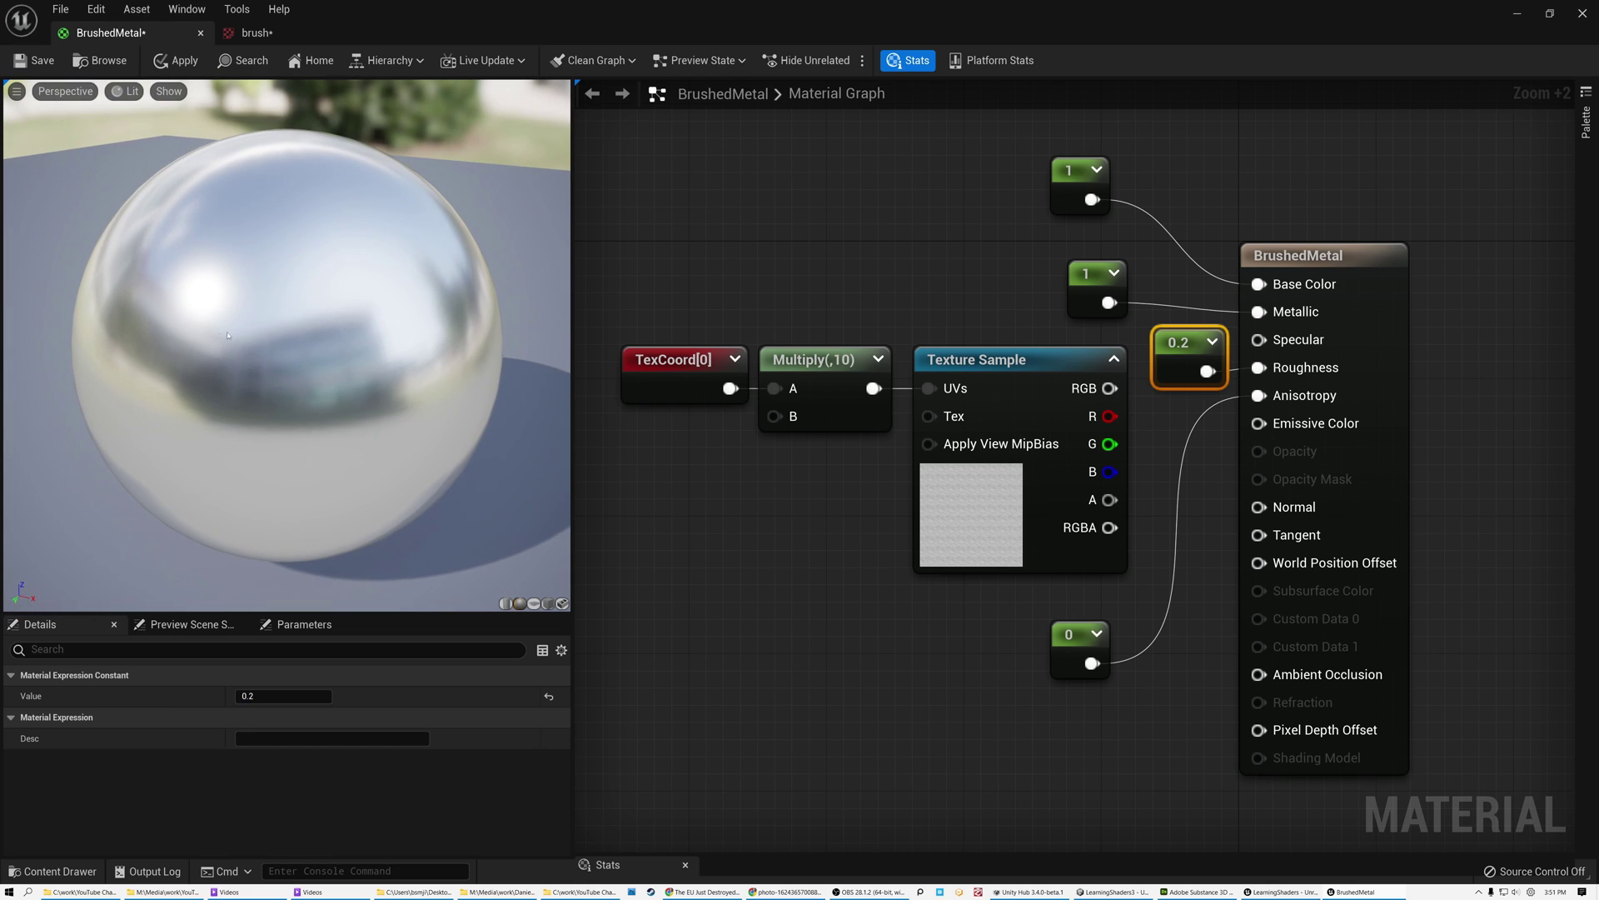
Set the anisotropy constant to 0.5 and inspect the stretched highlights around the preview sphere
{"action": "left_click", "coordinate": [1079, 653]}
{"action": "left_click", "coordinate": [283, 695]}
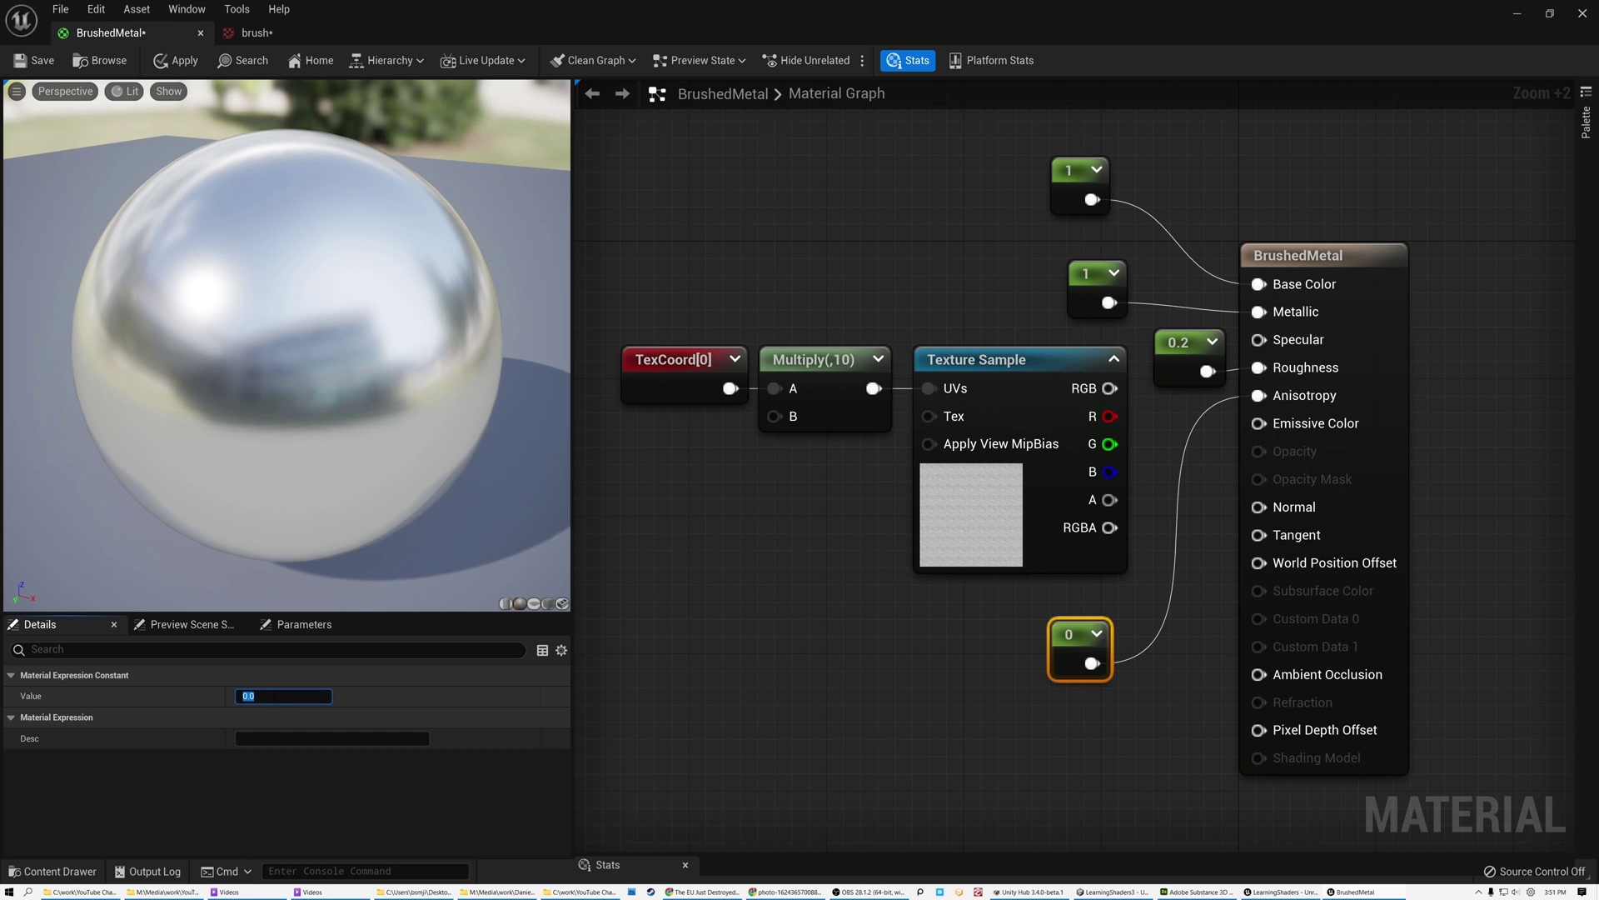
{"action": "type", "text": "0.5"}
{"action": "key", "text": "Return"}
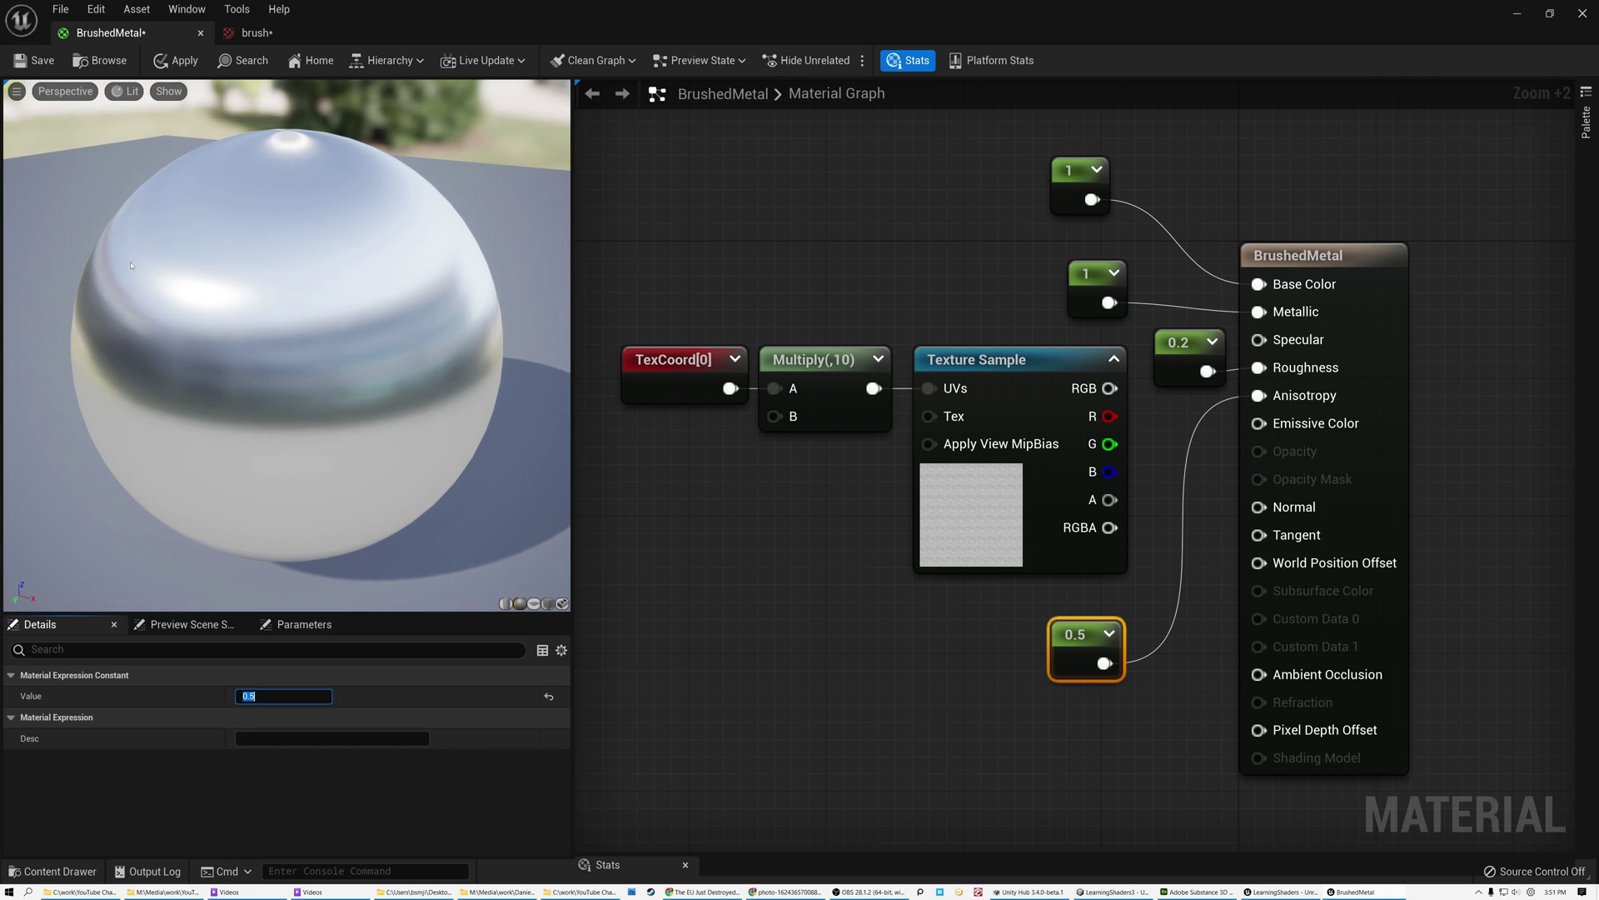
{"action": "left_click_drag", "start_coordinate": [258, 300], "coordinate": [244, 285]}
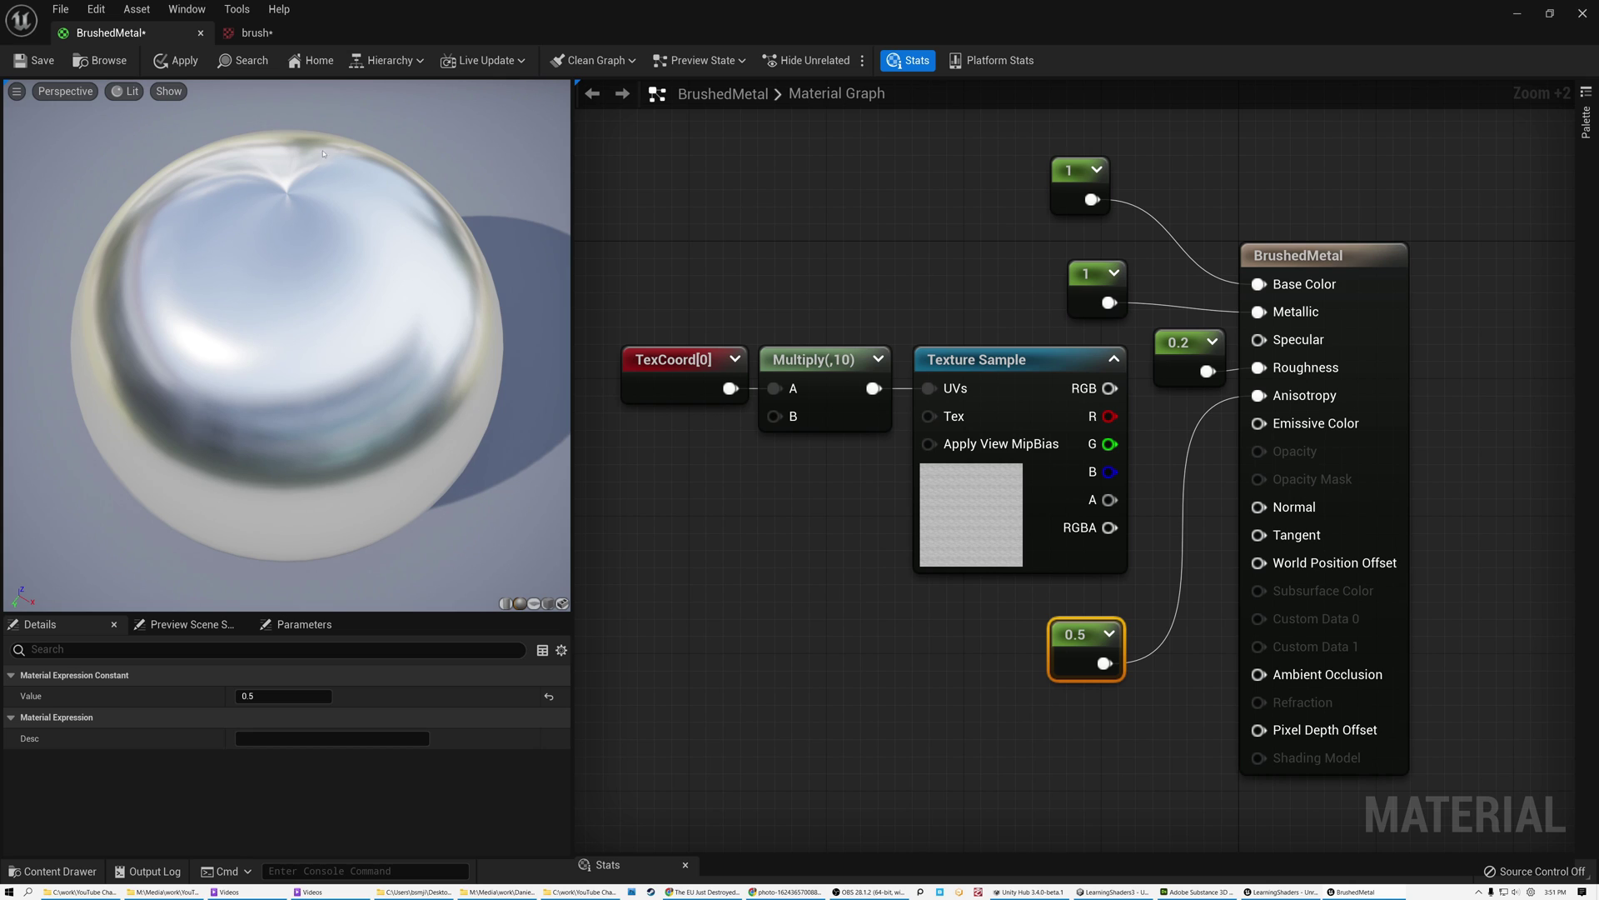
{"action": "left_click_drag", "start_coordinate": [272, 386], "coordinate": [336, 220]}
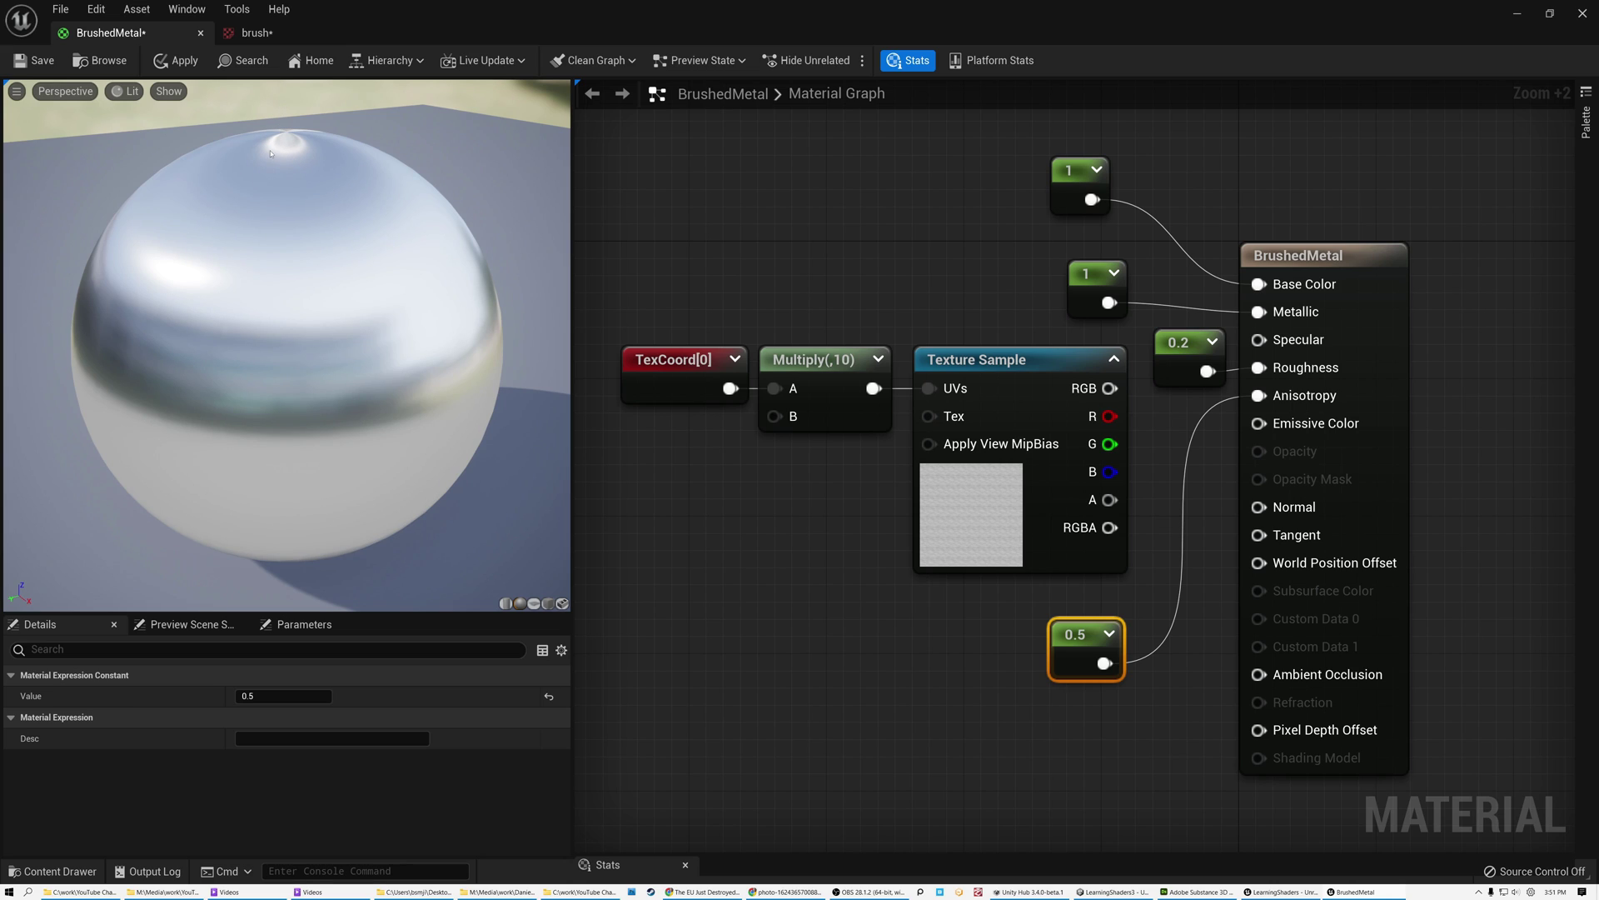
{"action": "left_click_drag", "start_coordinate": [196, 371], "coordinate": [200, 433]}
Set the anisotropy constant to 0.8 and examine the preview sphere's highlights from above
{"action": "left_click", "coordinate": [283, 696]}
{"action": "type", "text": "0.8"}
{"action": "key", "text": "Return"}
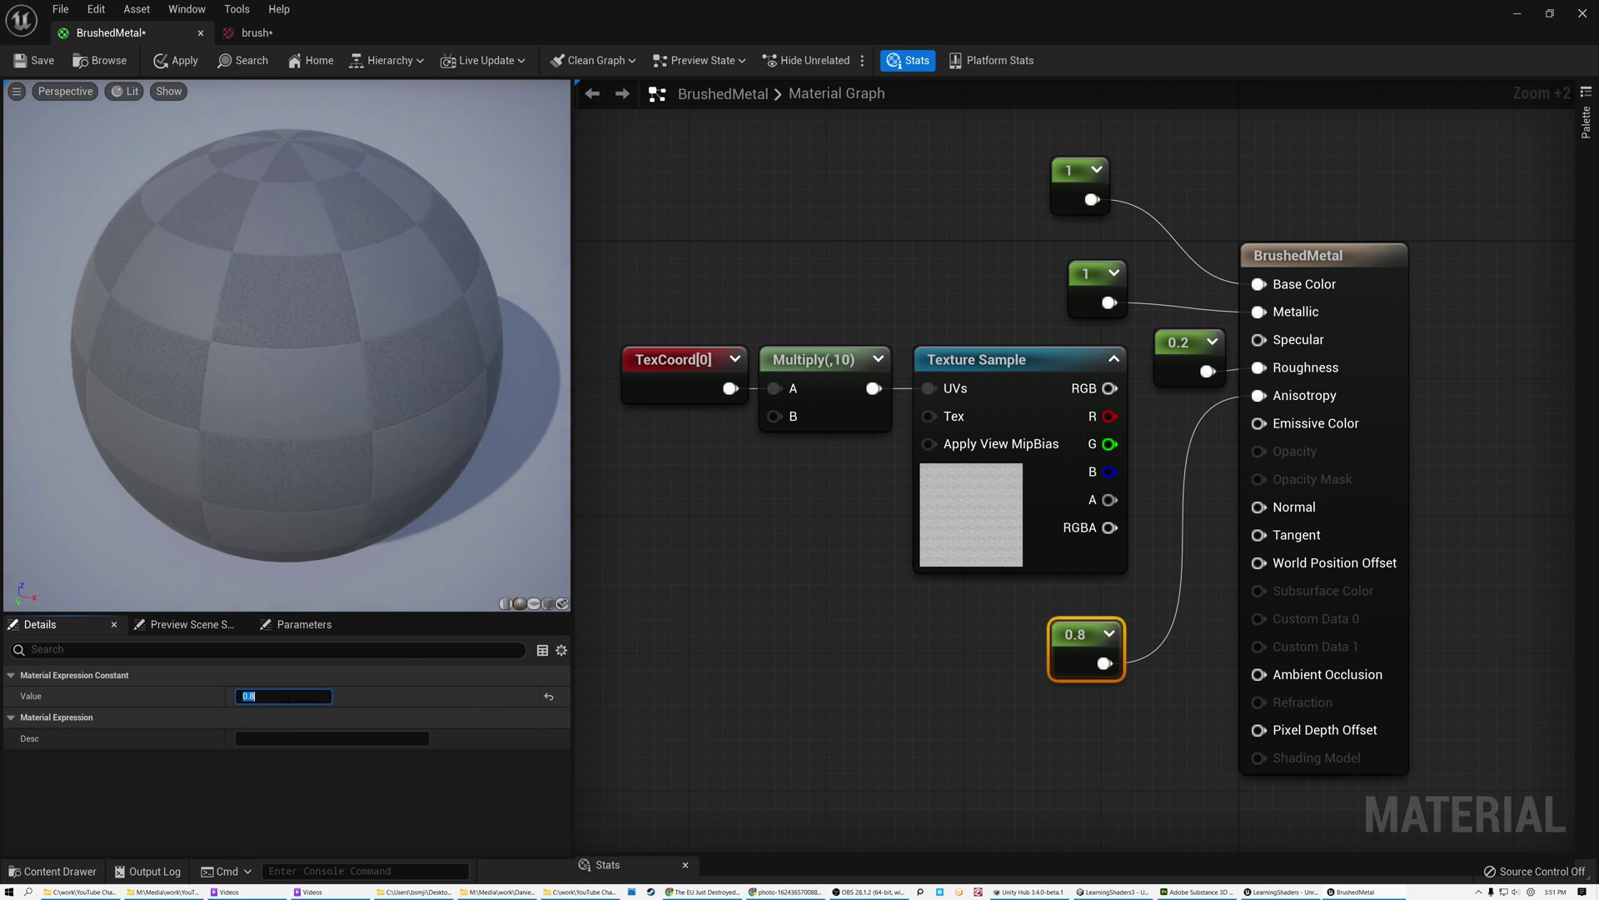
{"action": "mouse_move", "coordinate": [247, 289]}
{"action": "left_mouse_down"}
{"action": "mouse_move", "coordinate": [247, 334]}
{"action": "mouse_move", "coordinate": [246, 289]}
{"action": "left_mouse_up"}
{"action": "mouse_move", "coordinate": [409, 295]}
{"action": "left_mouse_down"}
{"action": "mouse_move", "coordinate": [408, 258]}
{"action": "mouse_move", "coordinate": [410, 358]}
{"action": "mouse_move", "coordinate": [406, 277]}
{"action": "left_mouse_up"}
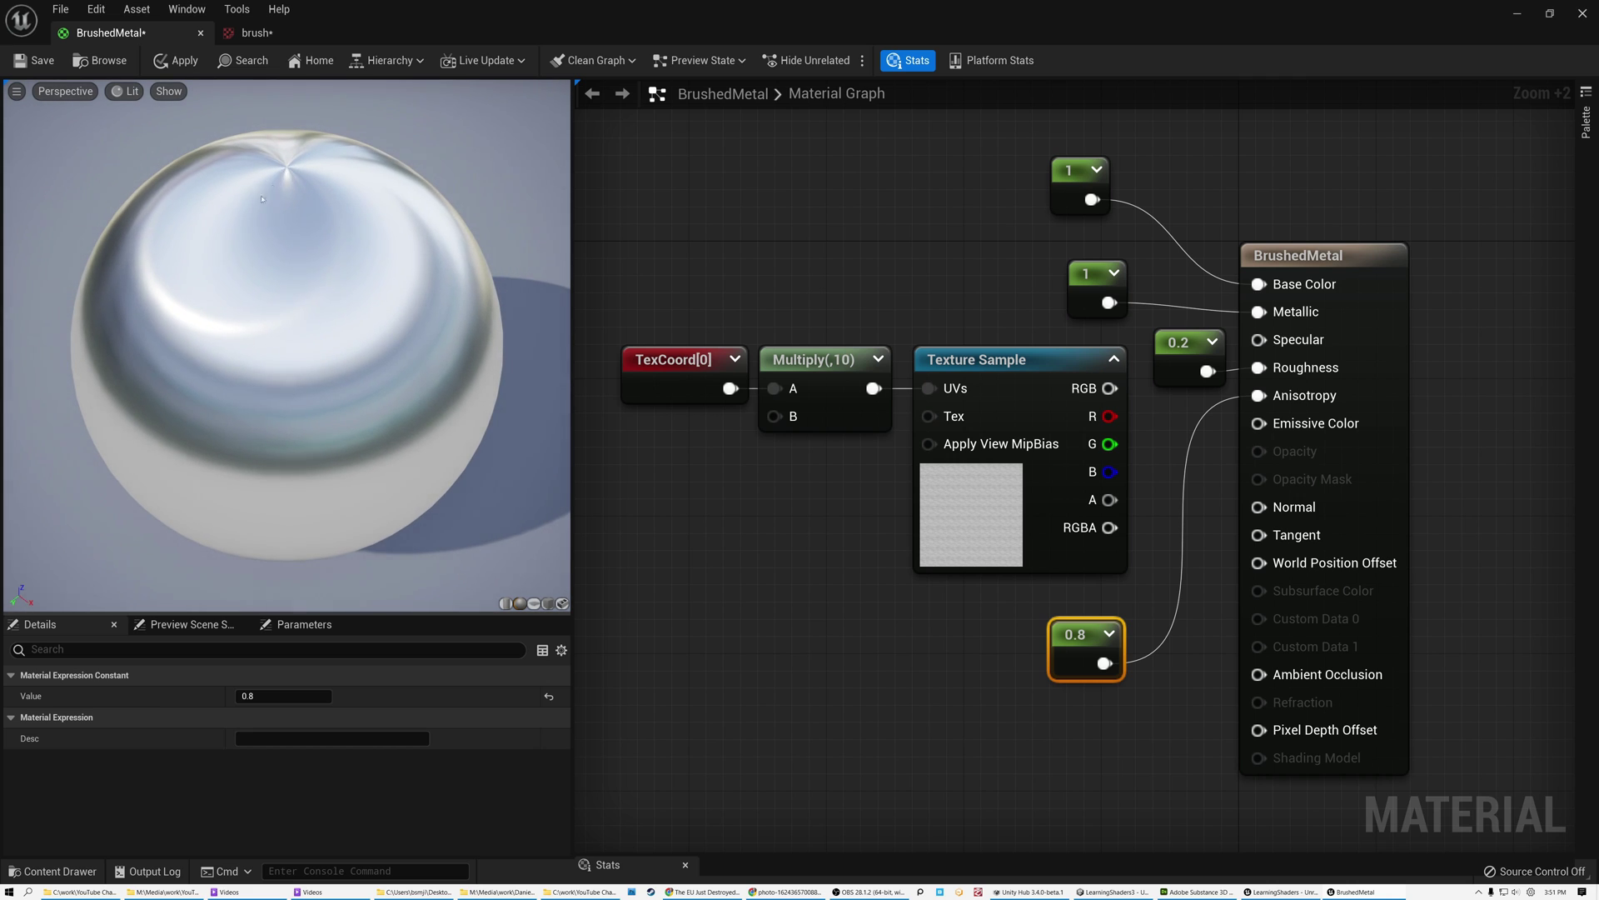
{"action": "mouse_move", "coordinate": [284, 177]}
{"action": "left_mouse_down"}
{"action": "mouse_move", "coordinate": [284, 135]}
{"action": "mouse_move", "coordinate": [285, 208]}
{"action": "left_mouse_up"}
Set the anisotropy constant to -0.8 and inspect the direction of the highlights around the preview sphere
{"action": "left_click", "coordinate": [284, 695]}
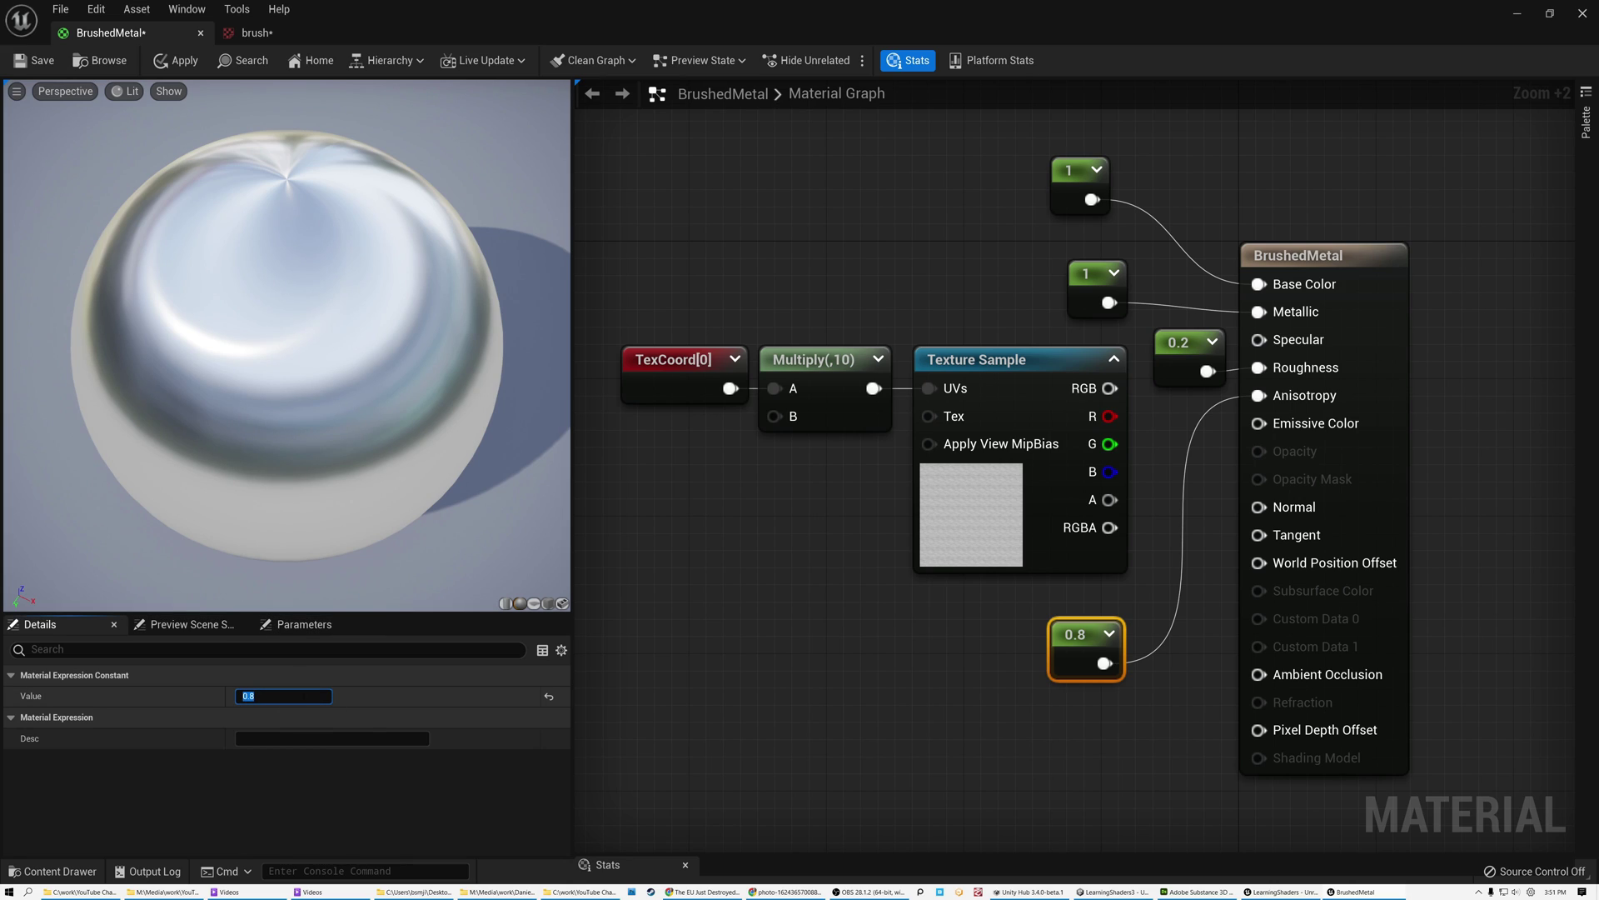
{"action": "type", "text": "-"}
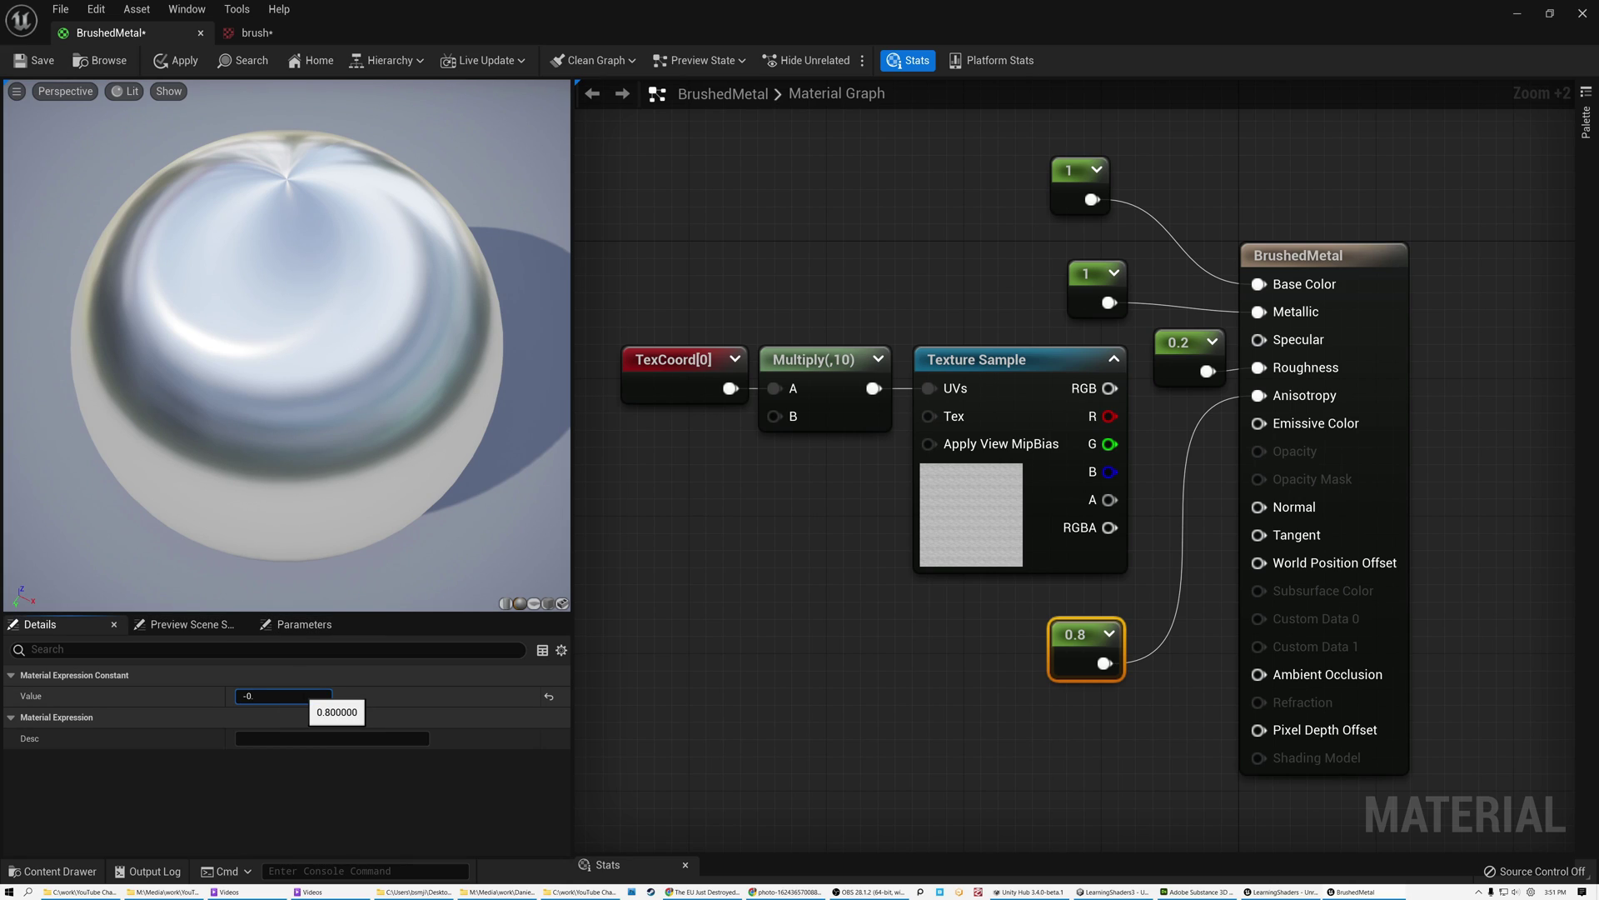
{"action": "type", "text": "0.8"}
{"action": "key", "text": "Return"}
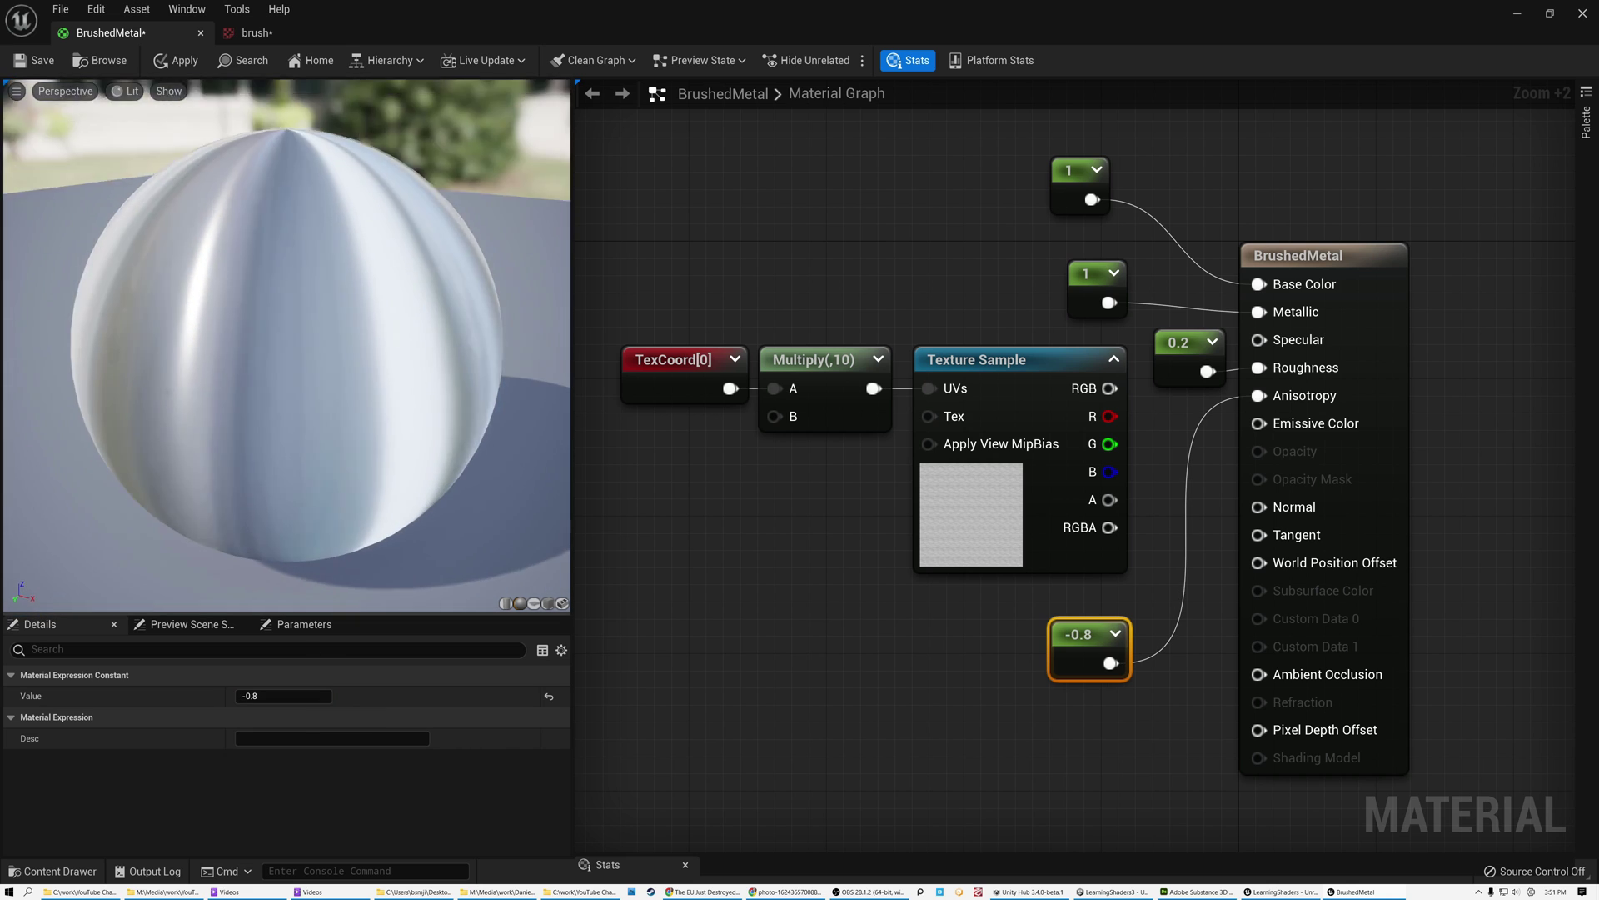
{"action": "left_click_drag", "start_coordinate": [287, 333], "coordinate": [286, 359]}
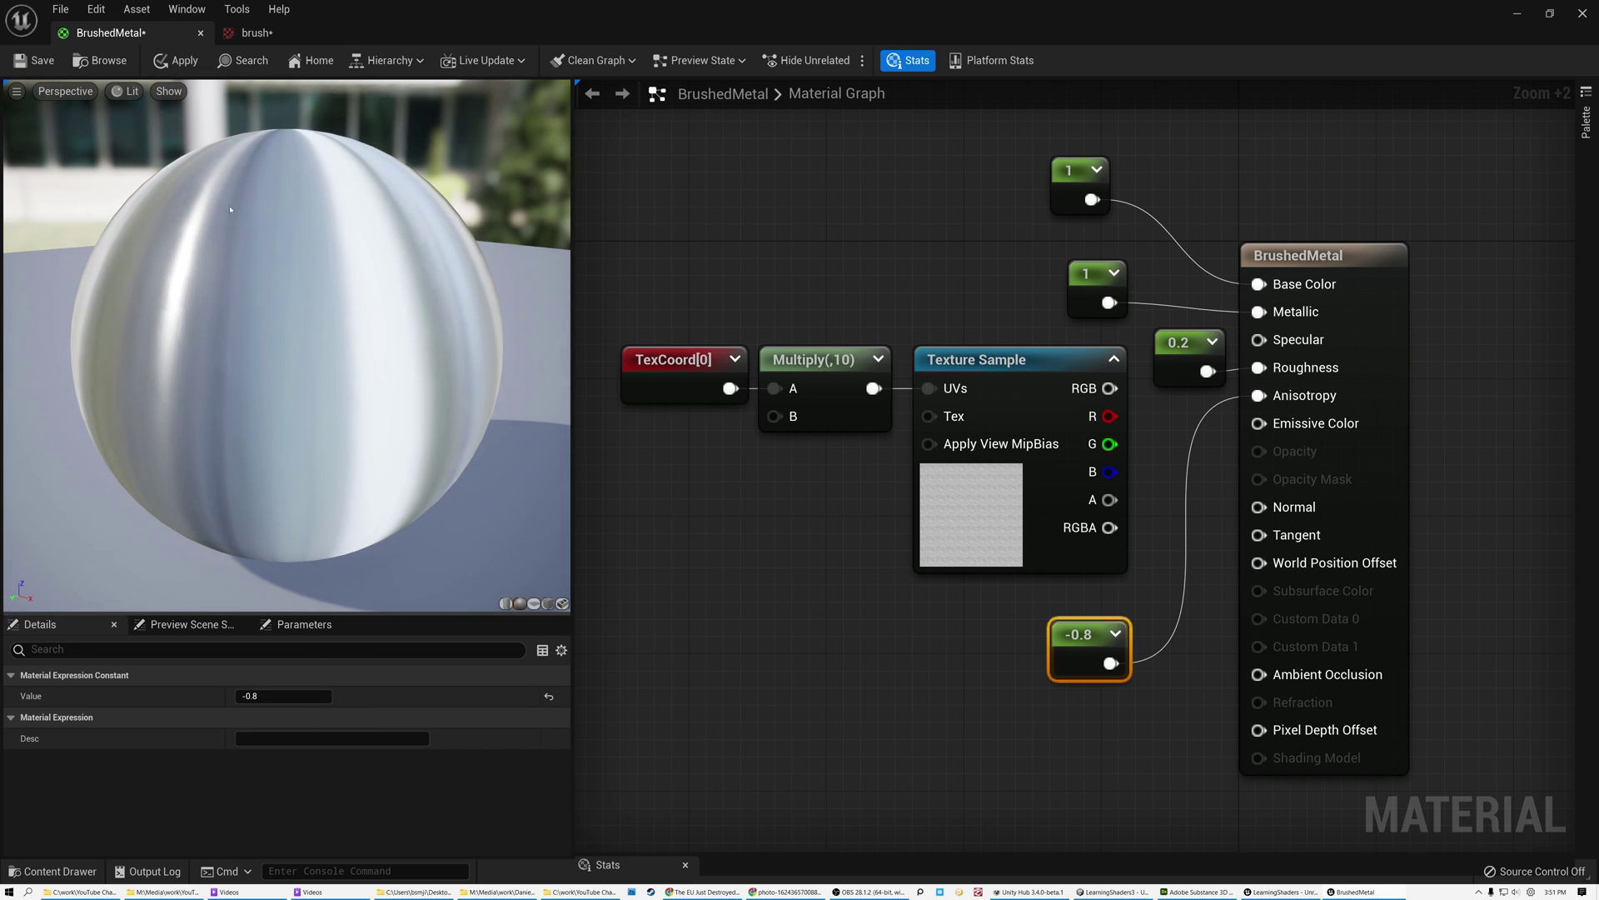
{"action": "left_click_drag", "start_coordinate": [252, 357], "coordinate": [334, 171]}
{"action": "left_click_drag", "start_coordinate": [342, 428], "coordinate": [441, 566]}
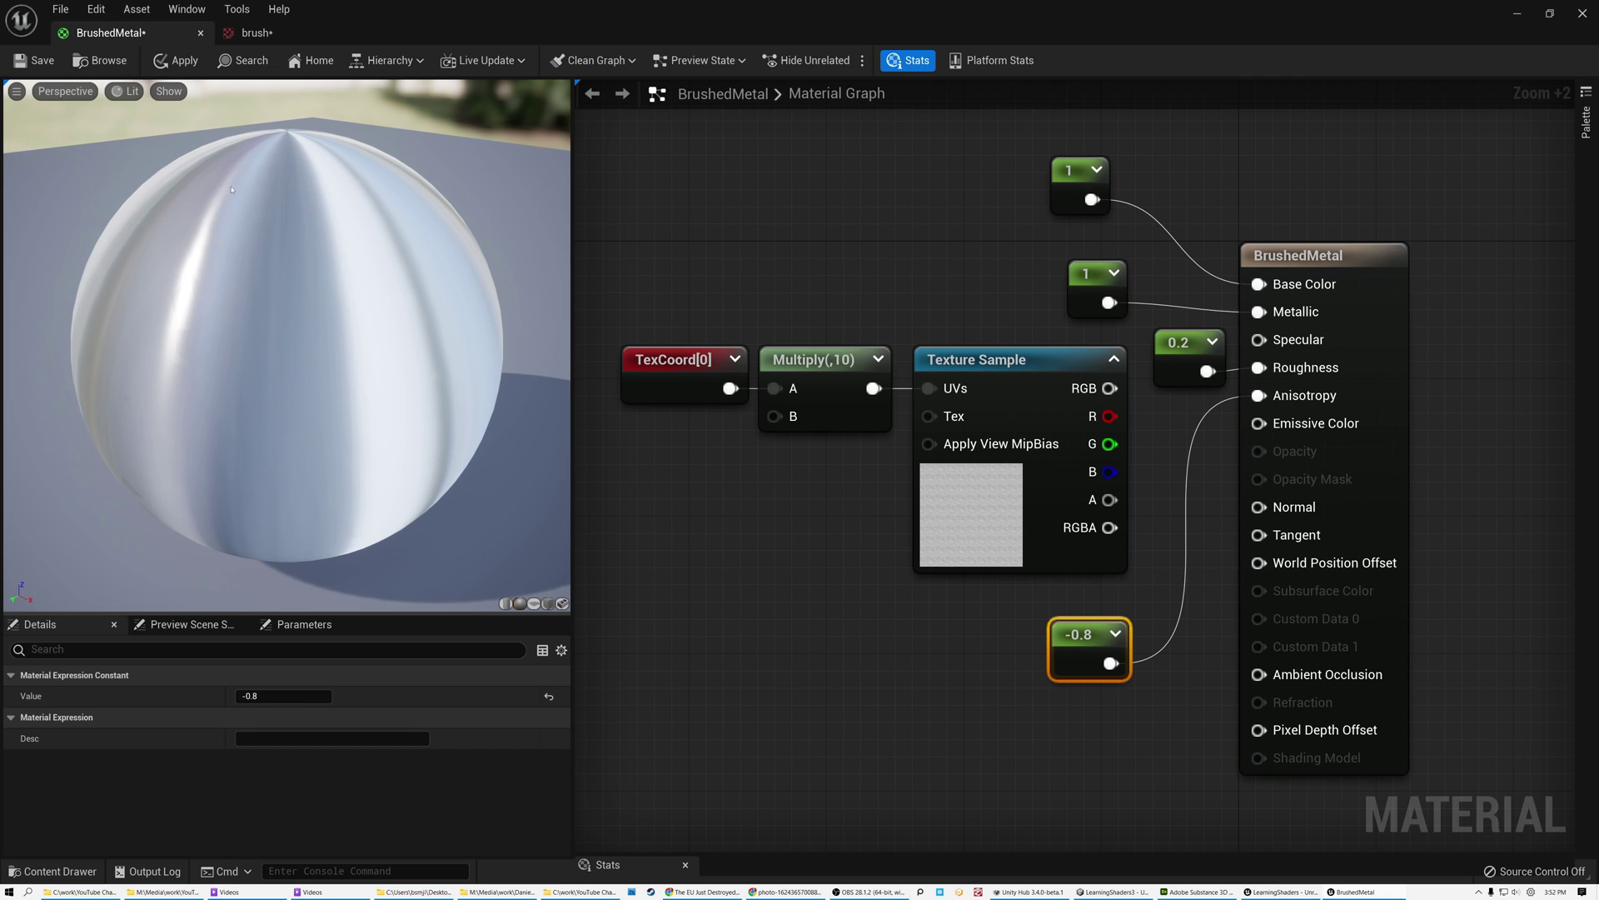
{"action": "left_click_drag", "start_coordinate": [310, 470], "coordinate": [326, 404]}
Set the anisotropy constant to -0.5 and check the highlights on the preview sphere
{"action": "left_click", "coordinate": [285, 697]}
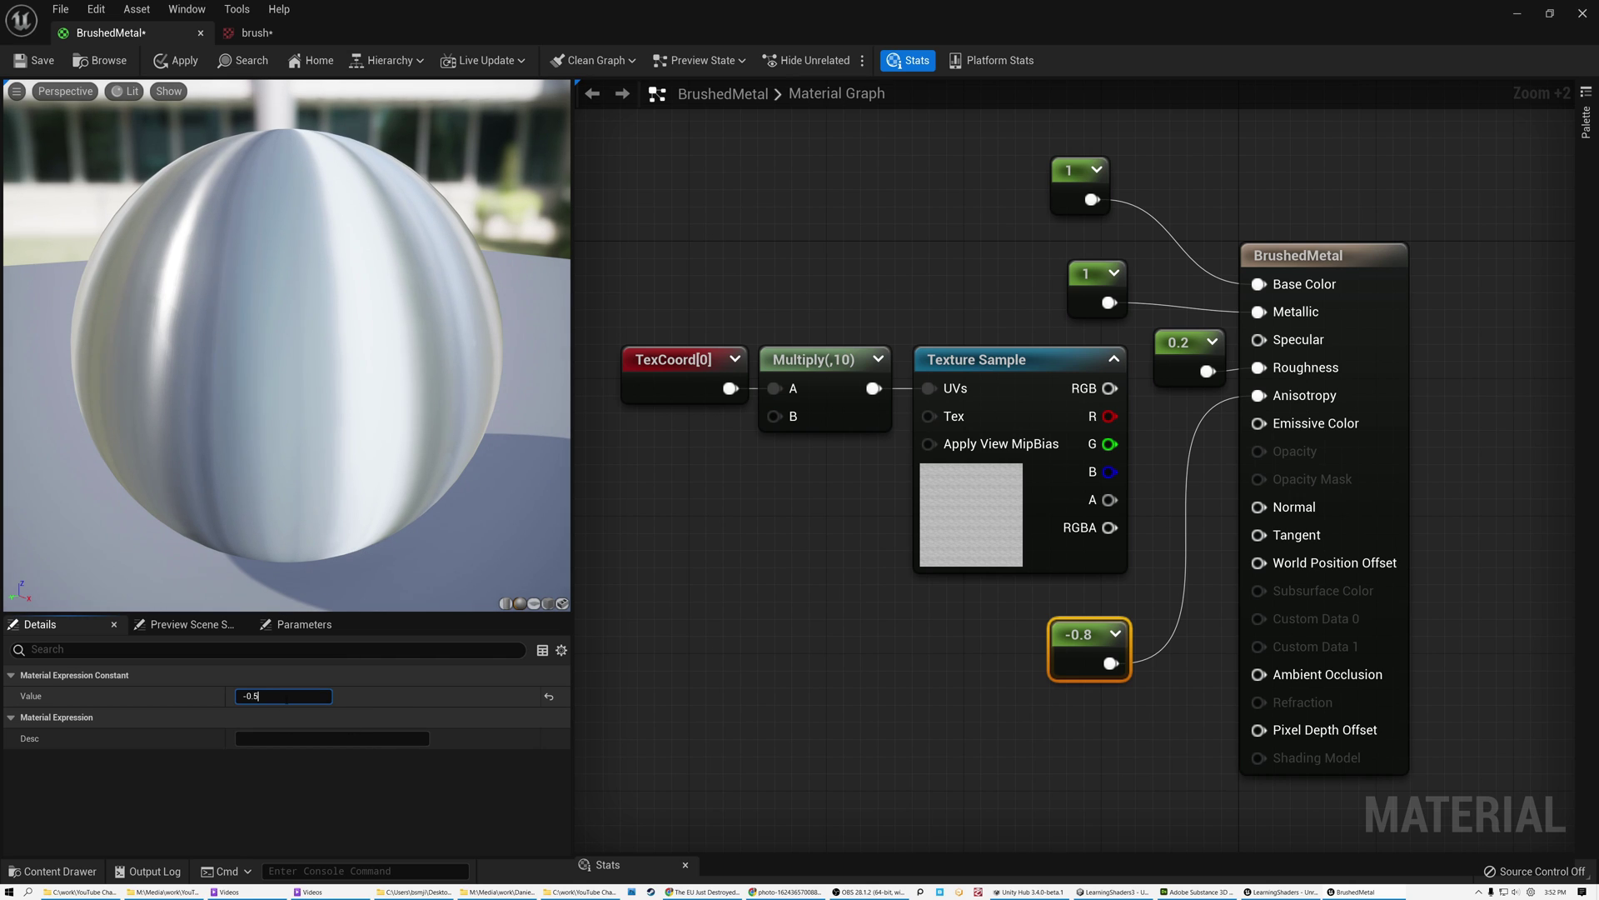
{"action": "key", "text": "Return"}
{"action": "left_click_drag", "start_coordinate": [212, 252], "coordinate": [211, 251]}
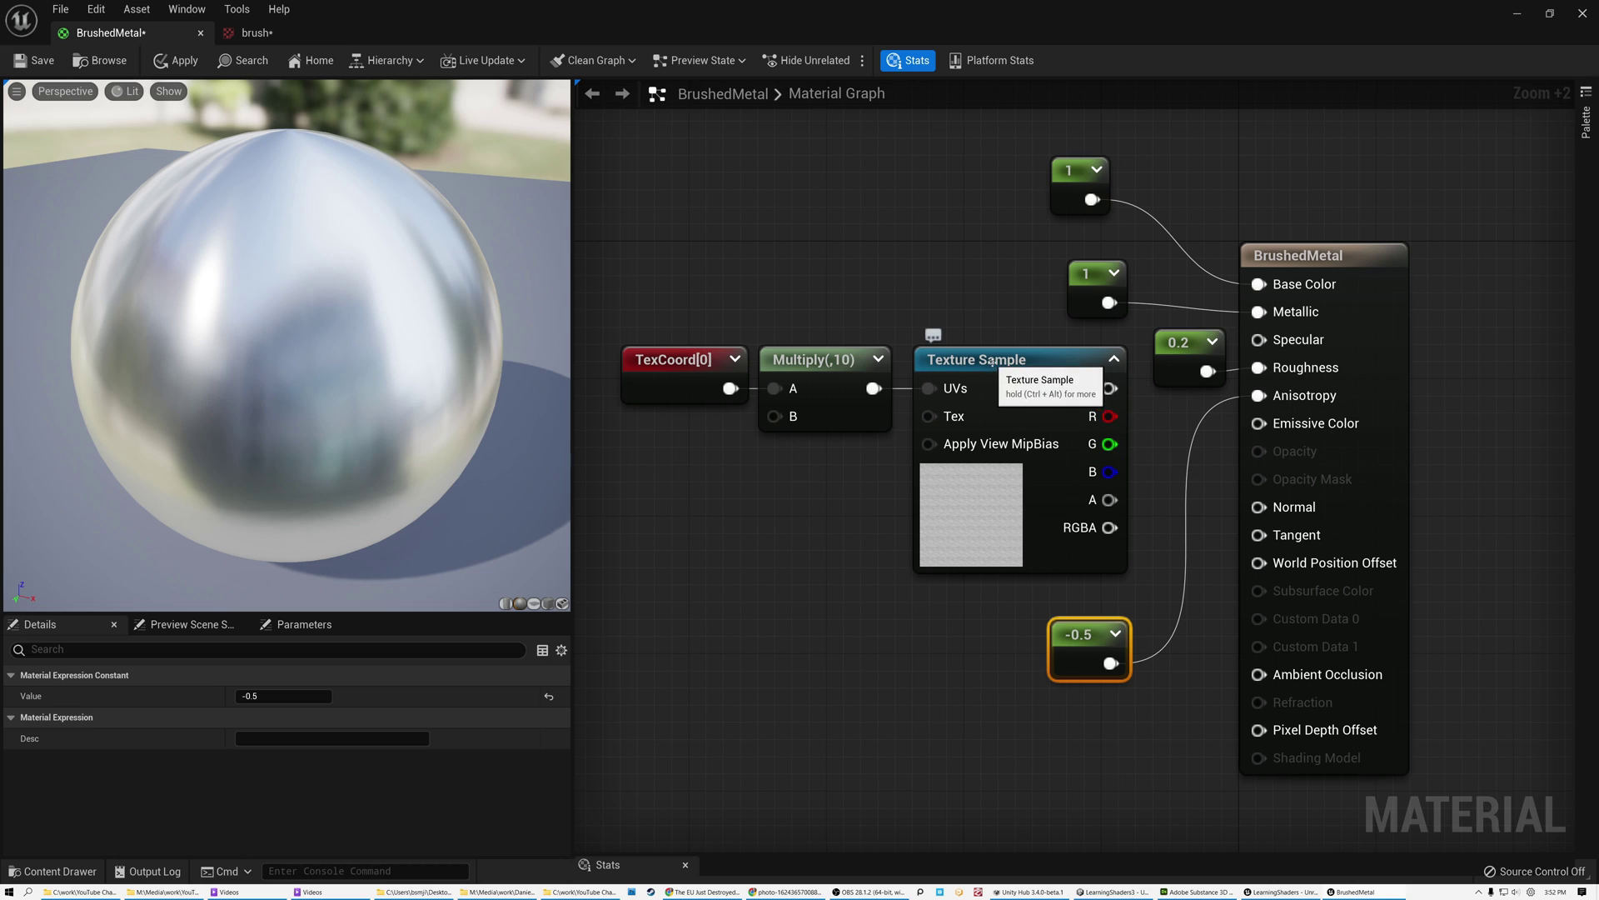
Reconnect the brush Texture Sample's R output to Roughness and delete the 0.2 constant node
{"action": "left_click", "coordinate": [1122, 429]}
{"action": "left_click_drag", "start_coordinate": [1111, 416], "coordinate": [1259, 367]}
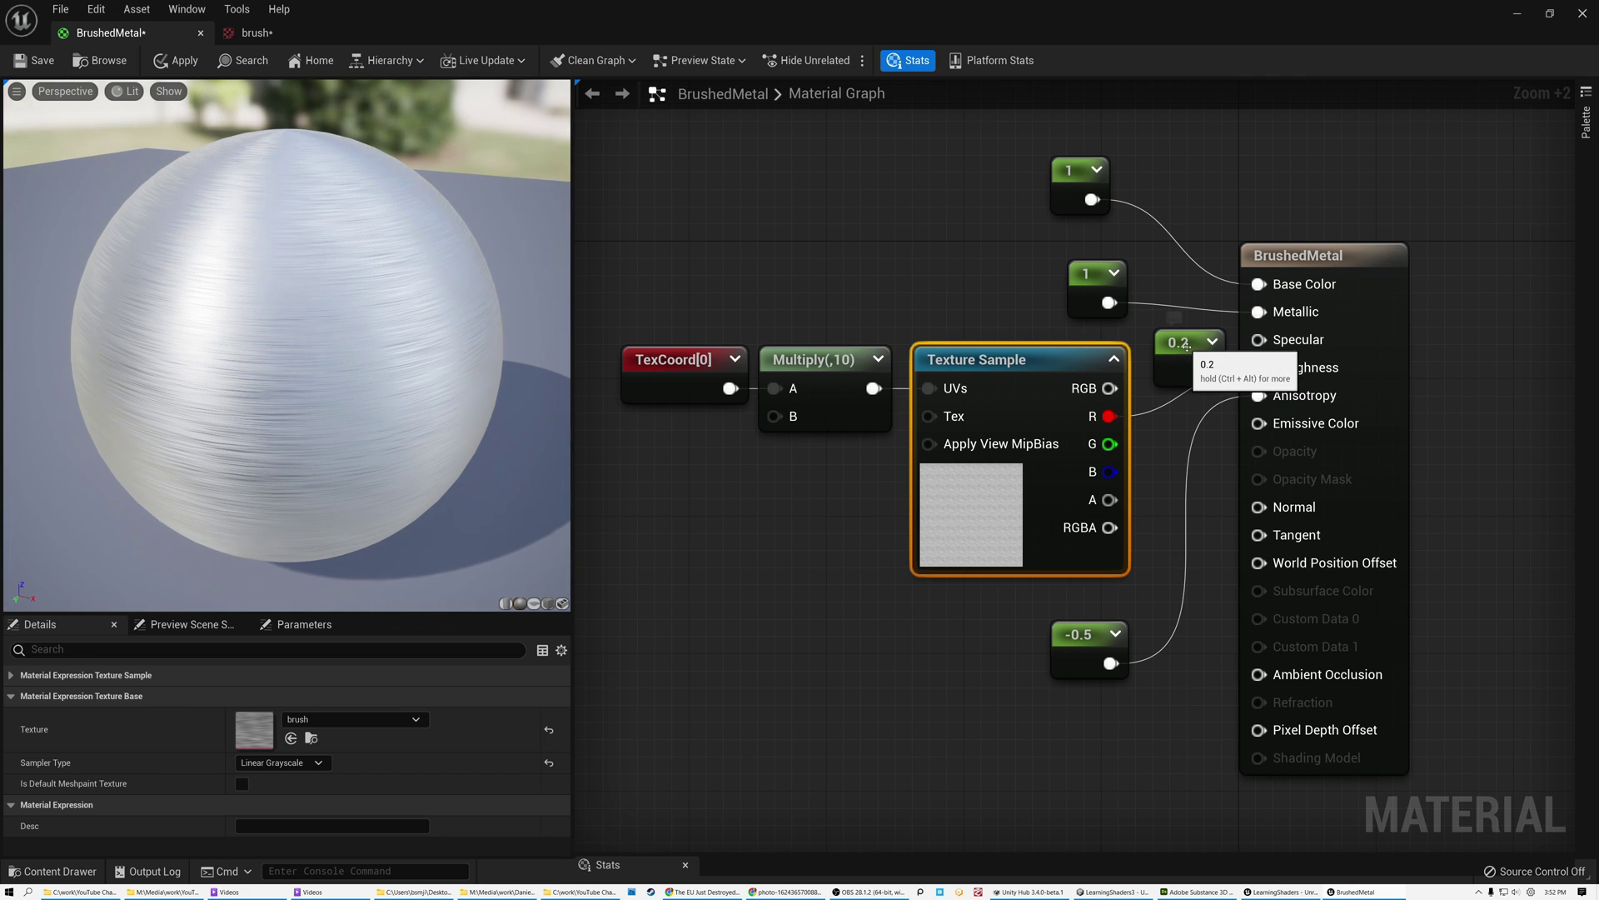
{"action": "left_click", "coordinate": [1191, 348]}
{"action": "key", "text": "Delete"}
Rotate the preview sphere to inspect the anisotropic brushed highlights from the pole and the side
{"action": "left_click_drag", "start_coordinate": [310, 278], "coordinate": [435, 429]}
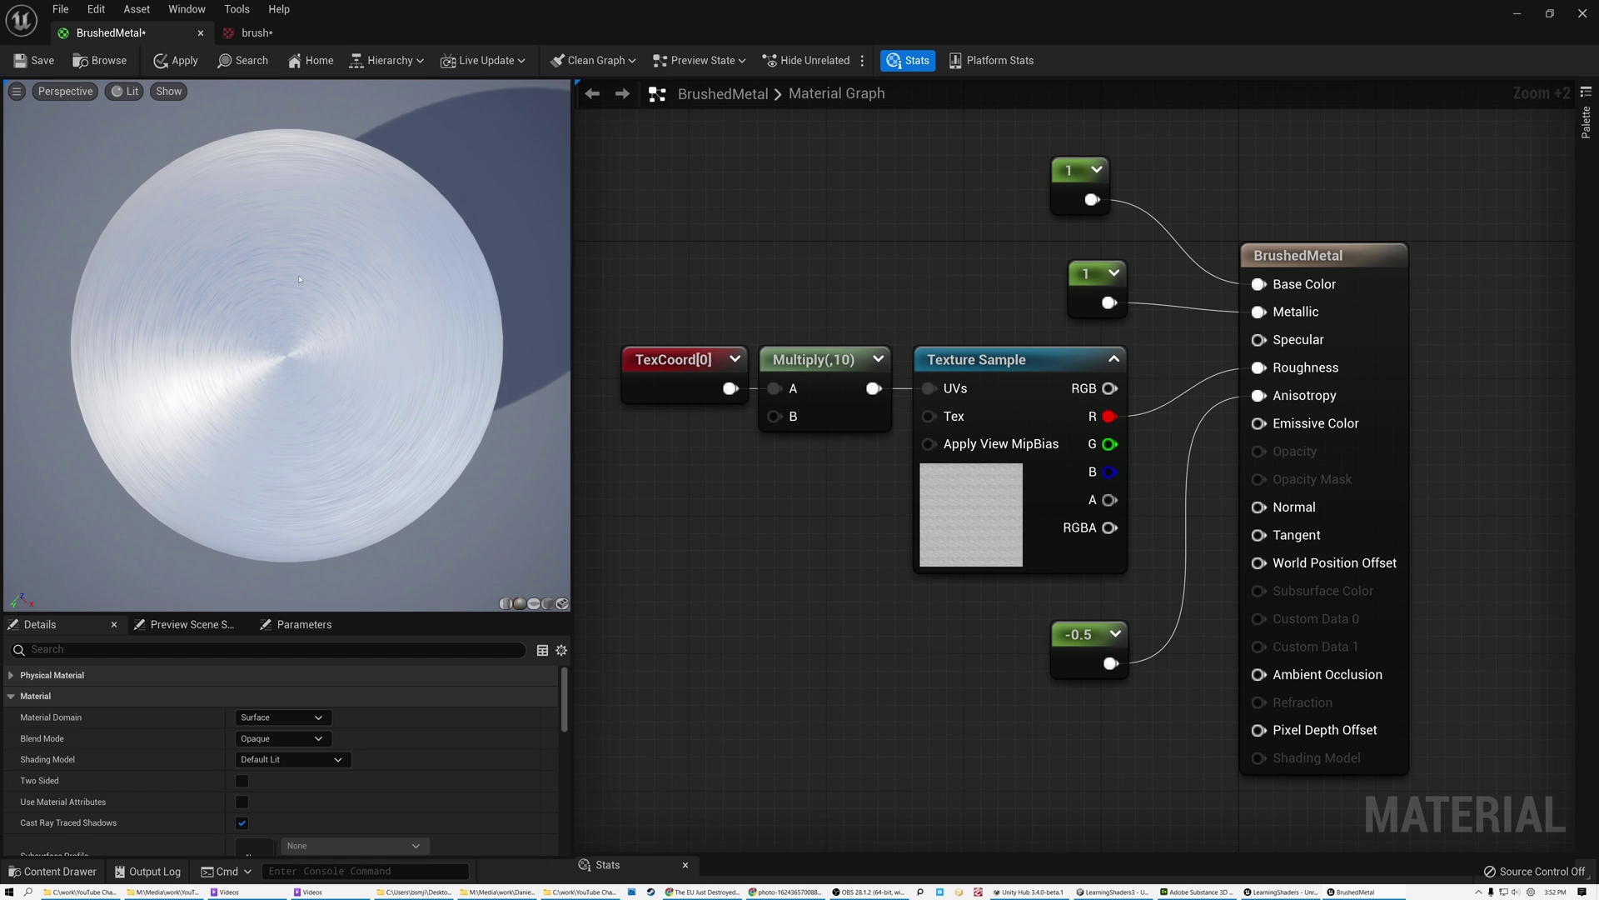
{"action": "left_click_drag", "start_coordinate": [337, 443], "coordinate": [380, 395]}
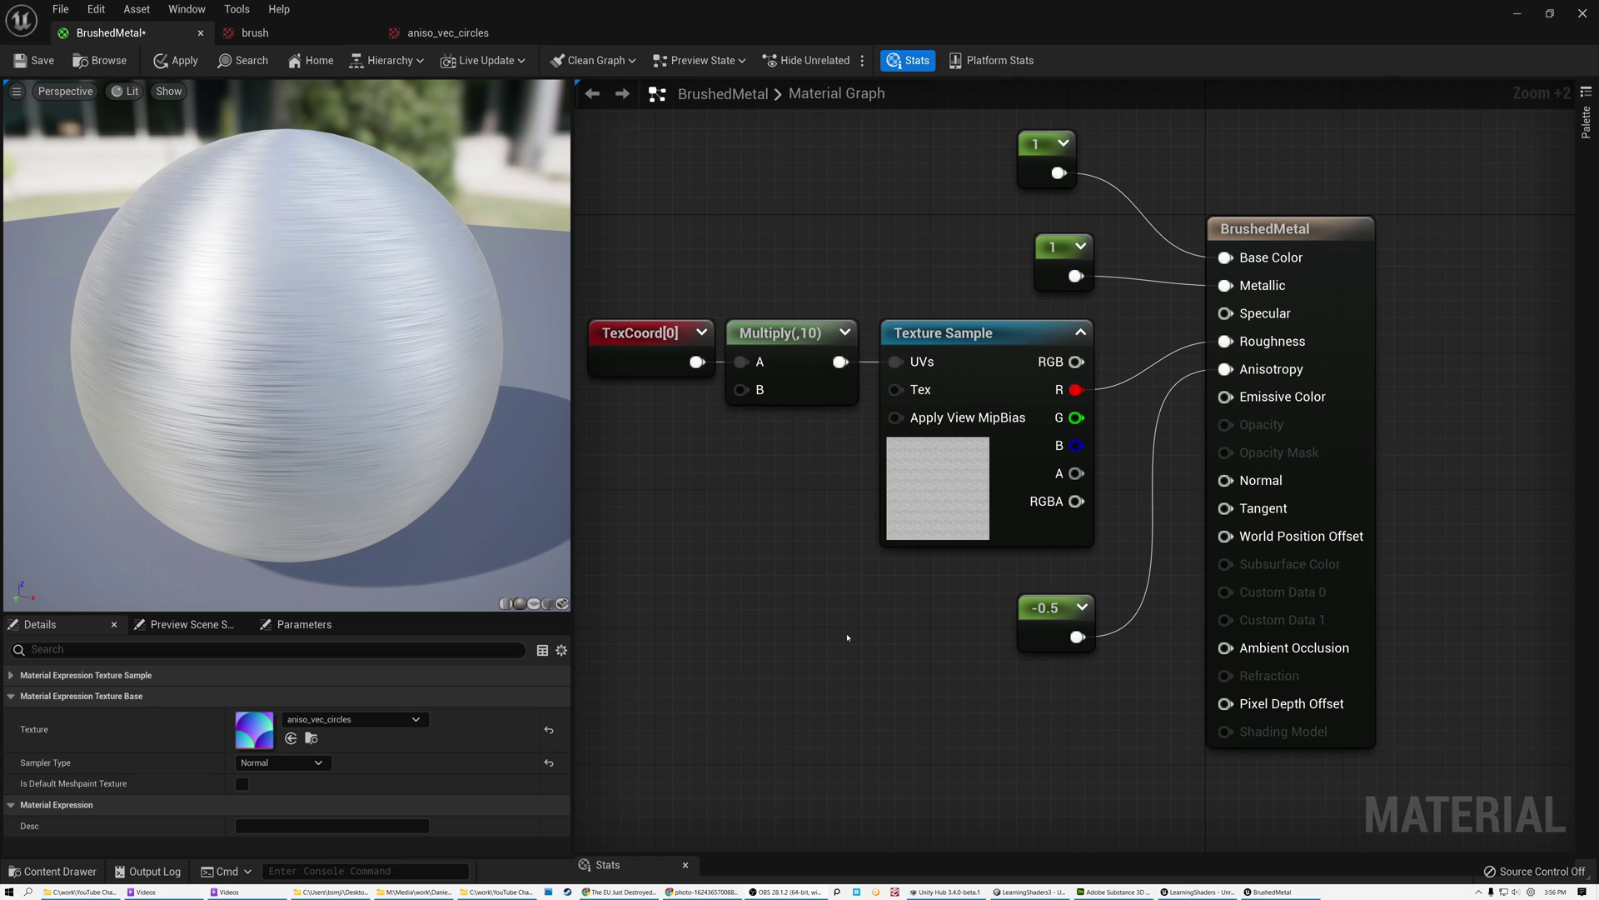
{"action": "left_click_drag", "start_coordinate": [418, 345], "coordinate": [418, 417]}
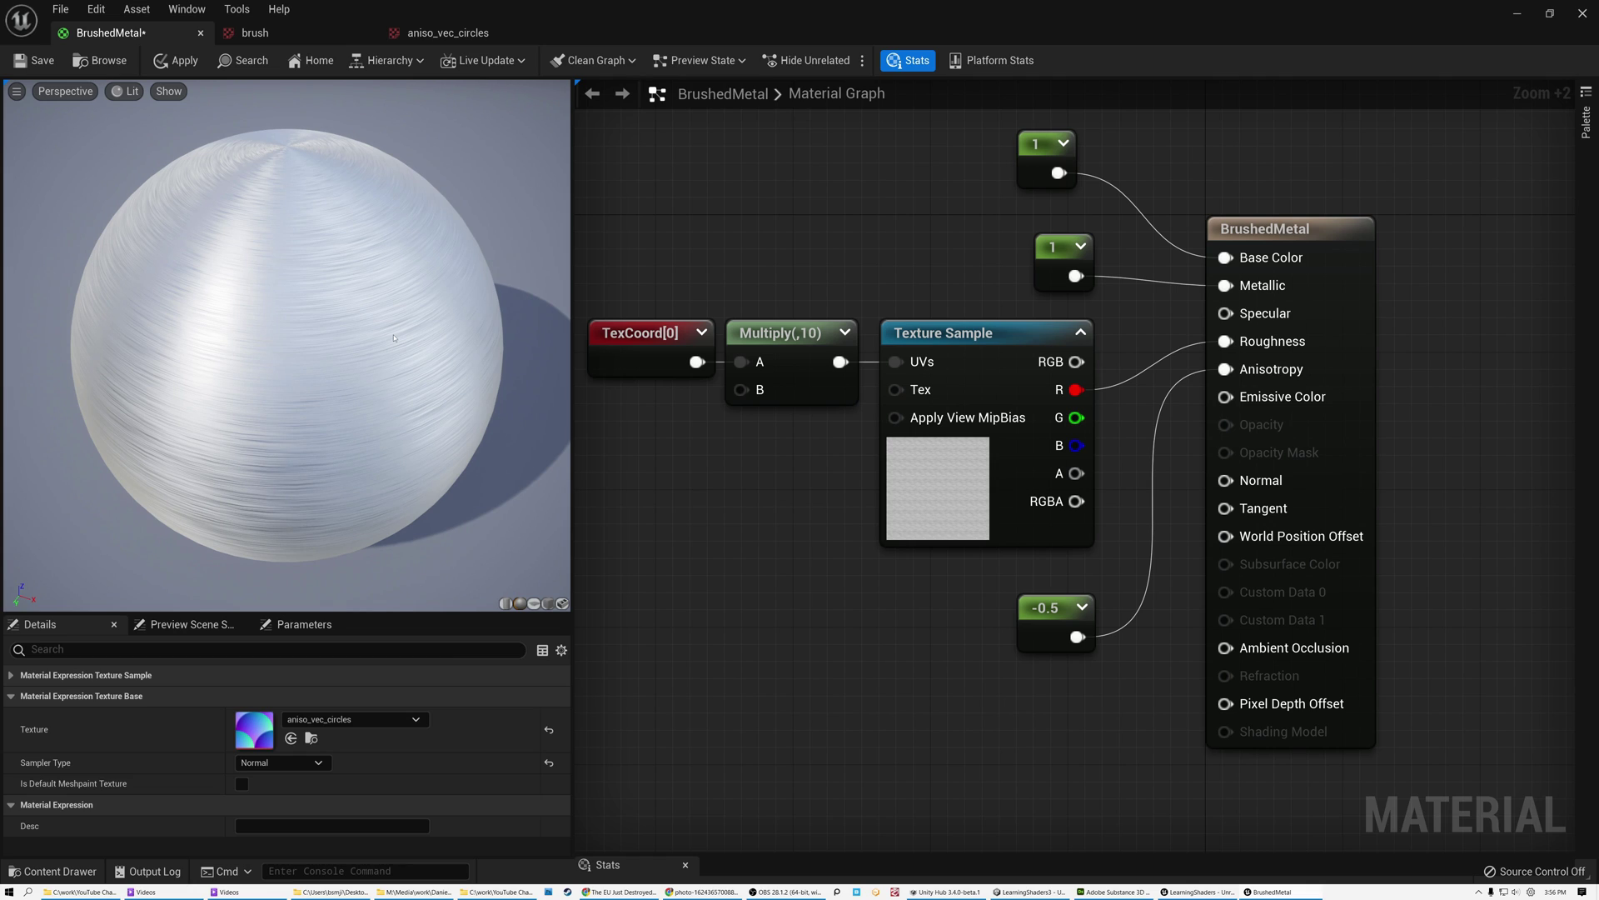
Move the aniso_vec_circles Texture Sample below the brush Texture Sample and connect its RGB output to the material's Tangent input
{"action": "left_click_drag", "start_coordinate": [316, 446], "coordinate": [279, 397]}
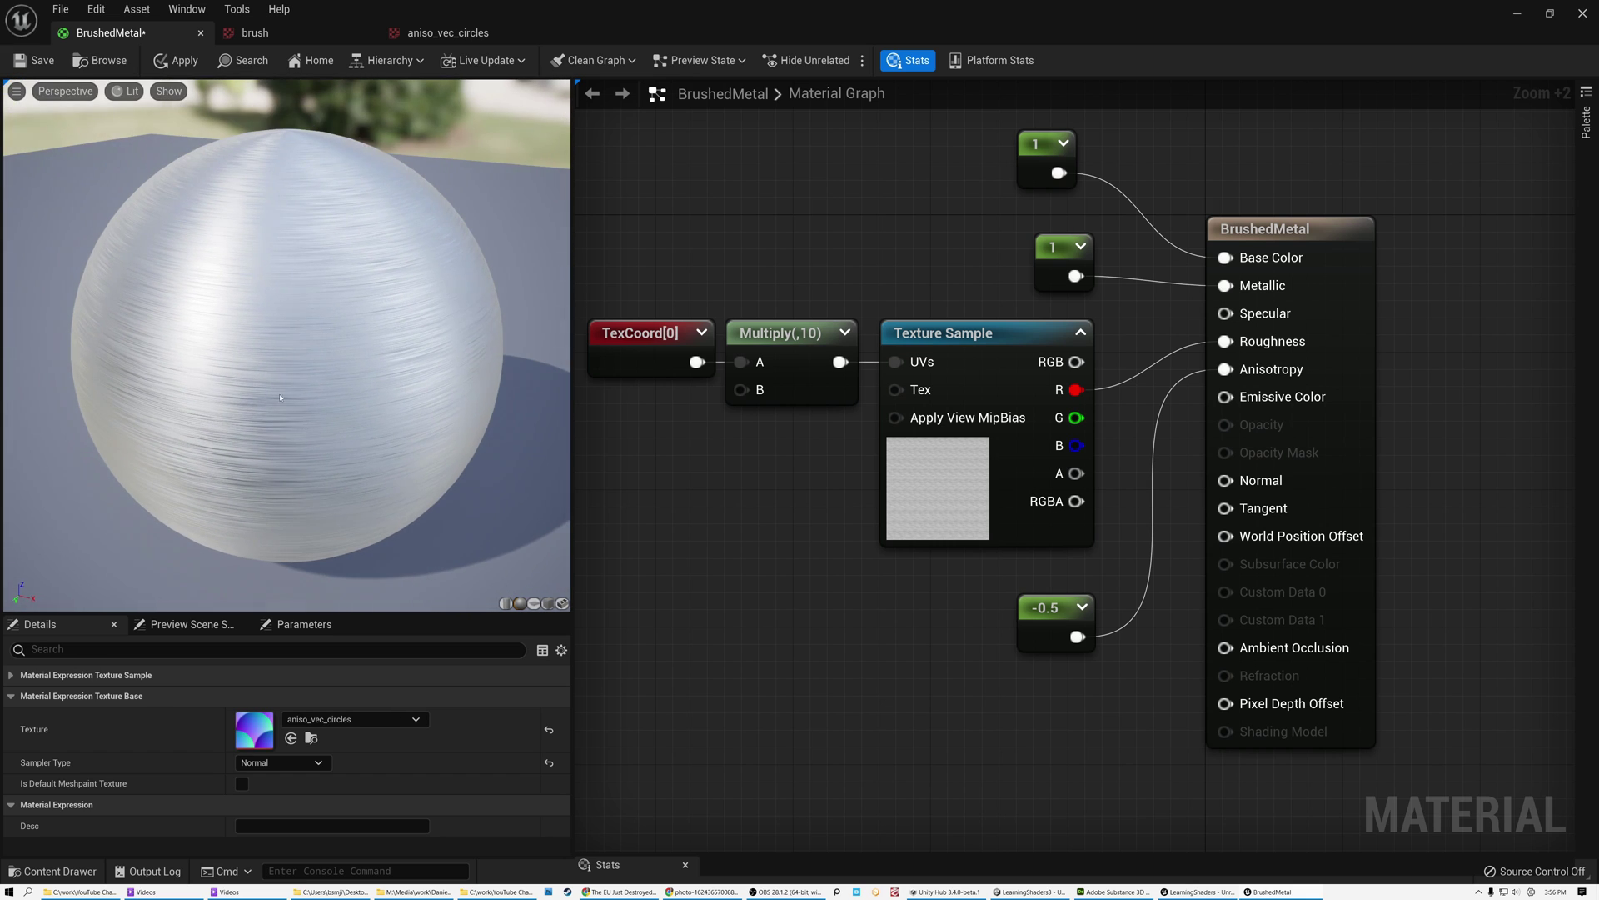
{"action": "right_click_drag", "start_coordinate": [731, 598], "coordinate": [1549, 541]}
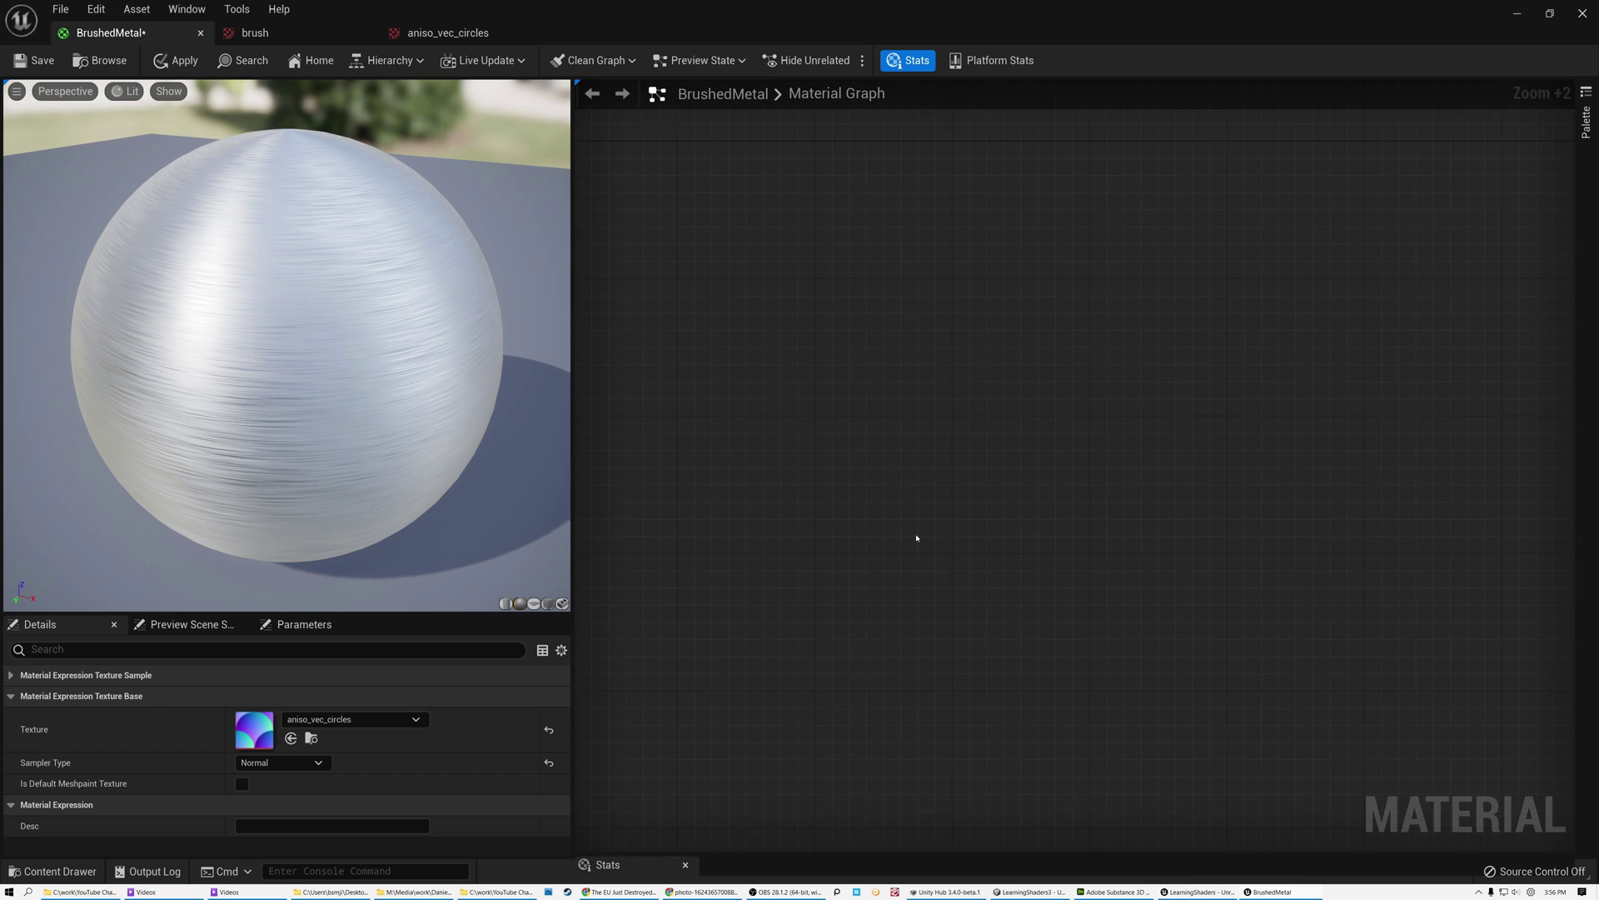
{"action": "scroll", "coordinate": [916, 537], "scroll_direction": "down", "scroll_amount": 6}
{"action": "left_click_drag", "start_coordinate": [753, 545], "coordinate": [1005, 516]}
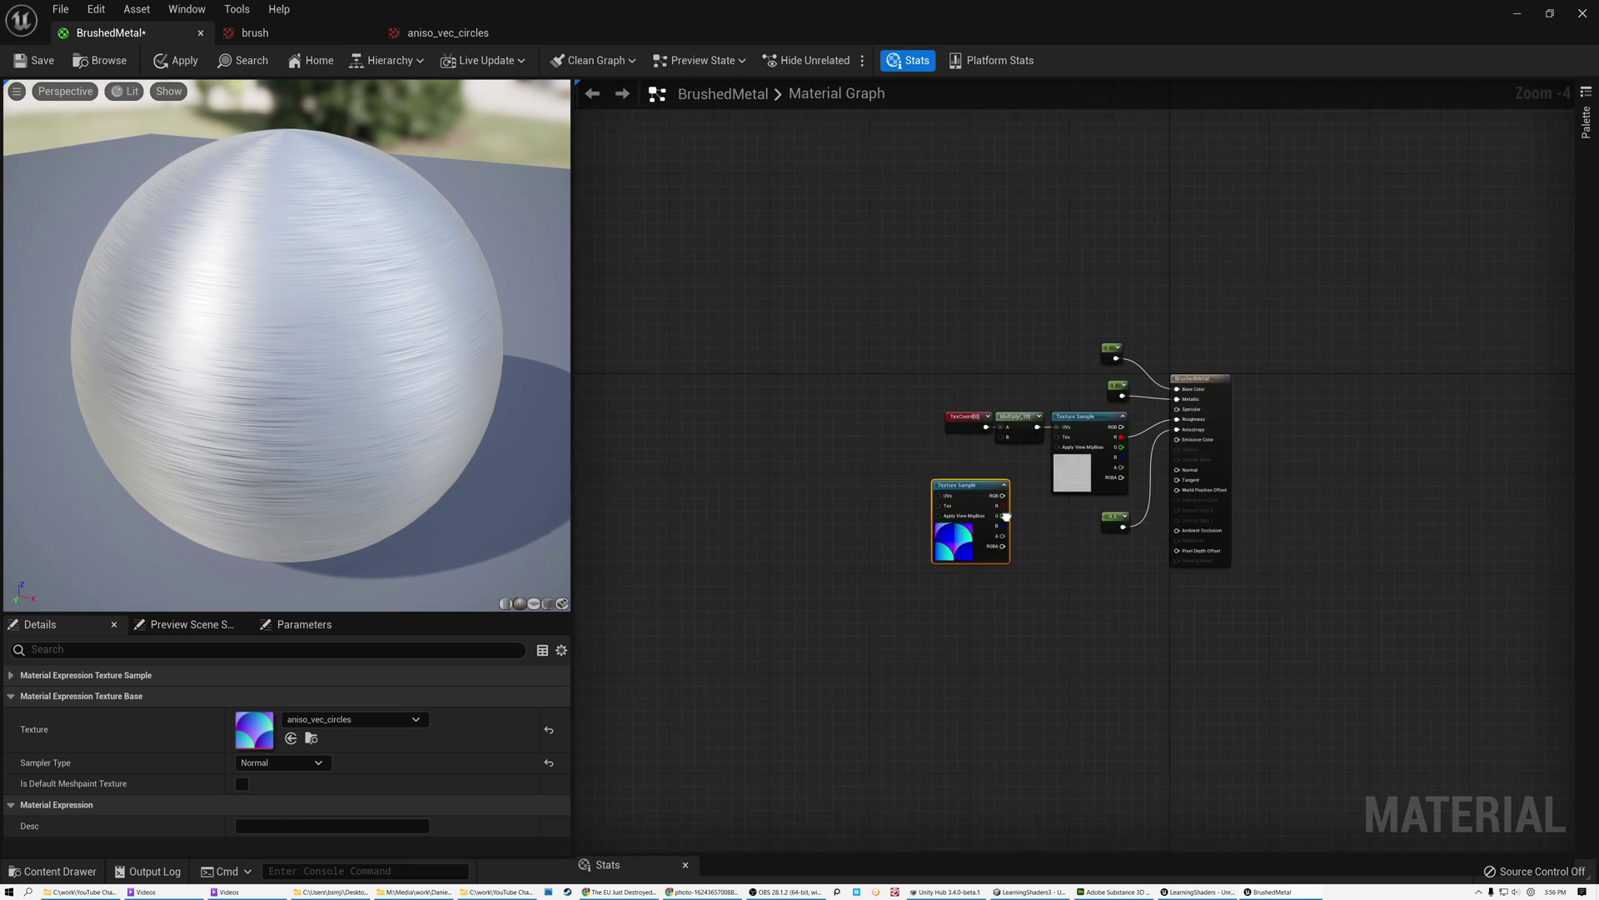
{"action": "scroll", "coordinate": [750, 533], "scroll_direction": "up", "scroll_amount": 5}
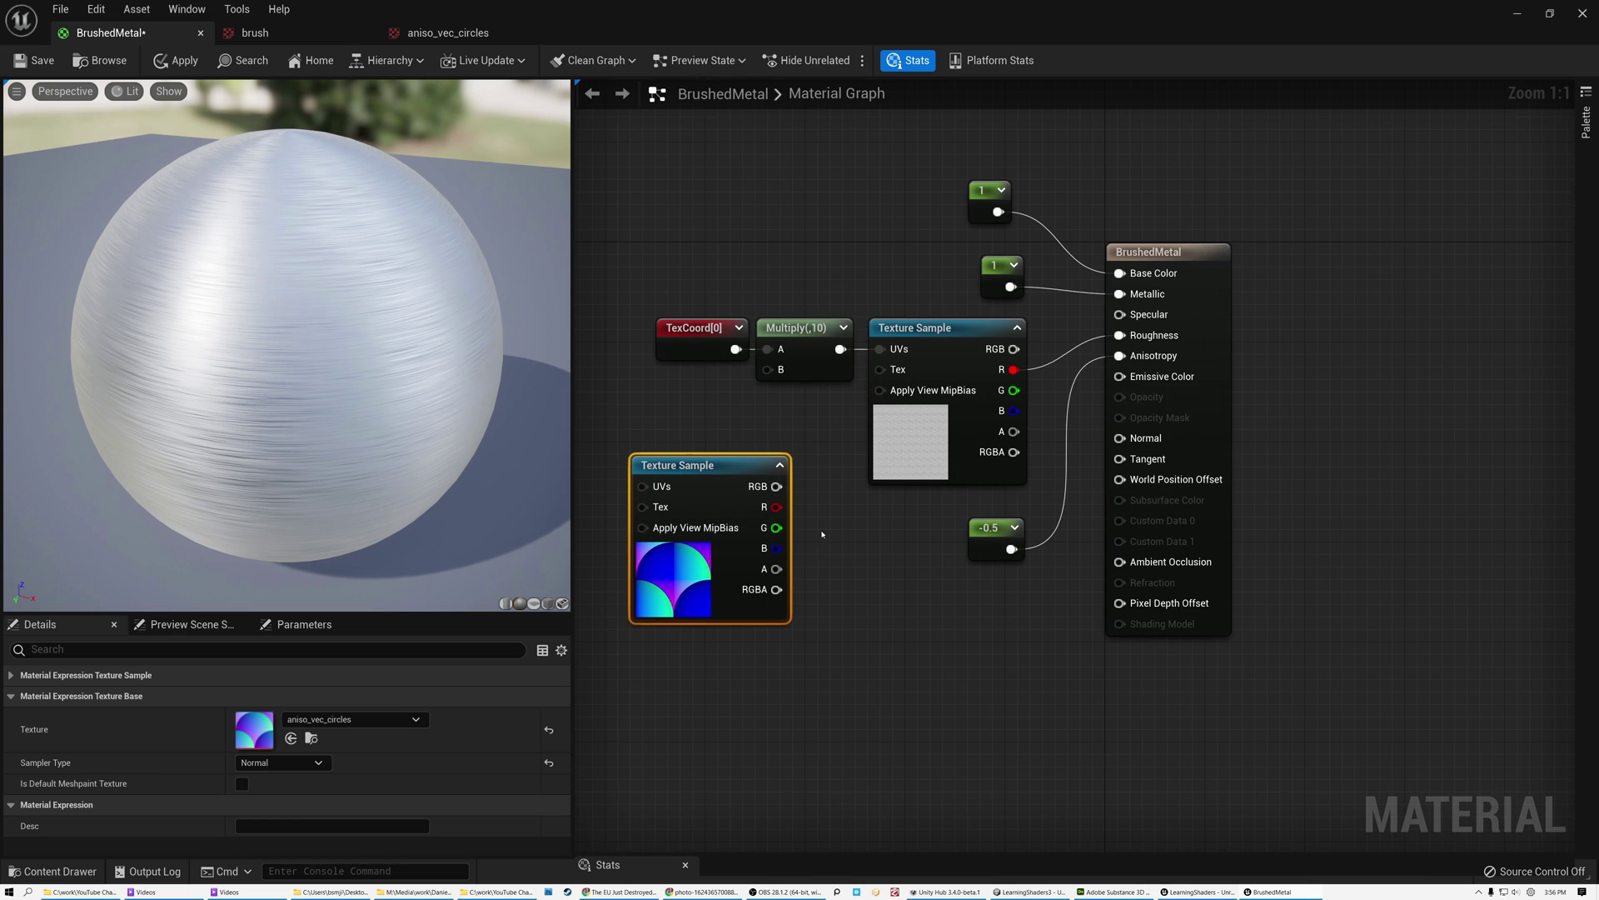
{"action": "right_click", "coordinate": [830, 532]}
{"action": "left_click", "coordinate": [822, 513]}
{"action": "scroll", "coordinate": [826, 513], "scroll_direction": "up", "scroll_amount": 6}
{"action": "left_click_drag", "start_coordinate": [605, 418], "coordinate": [821, 510]}
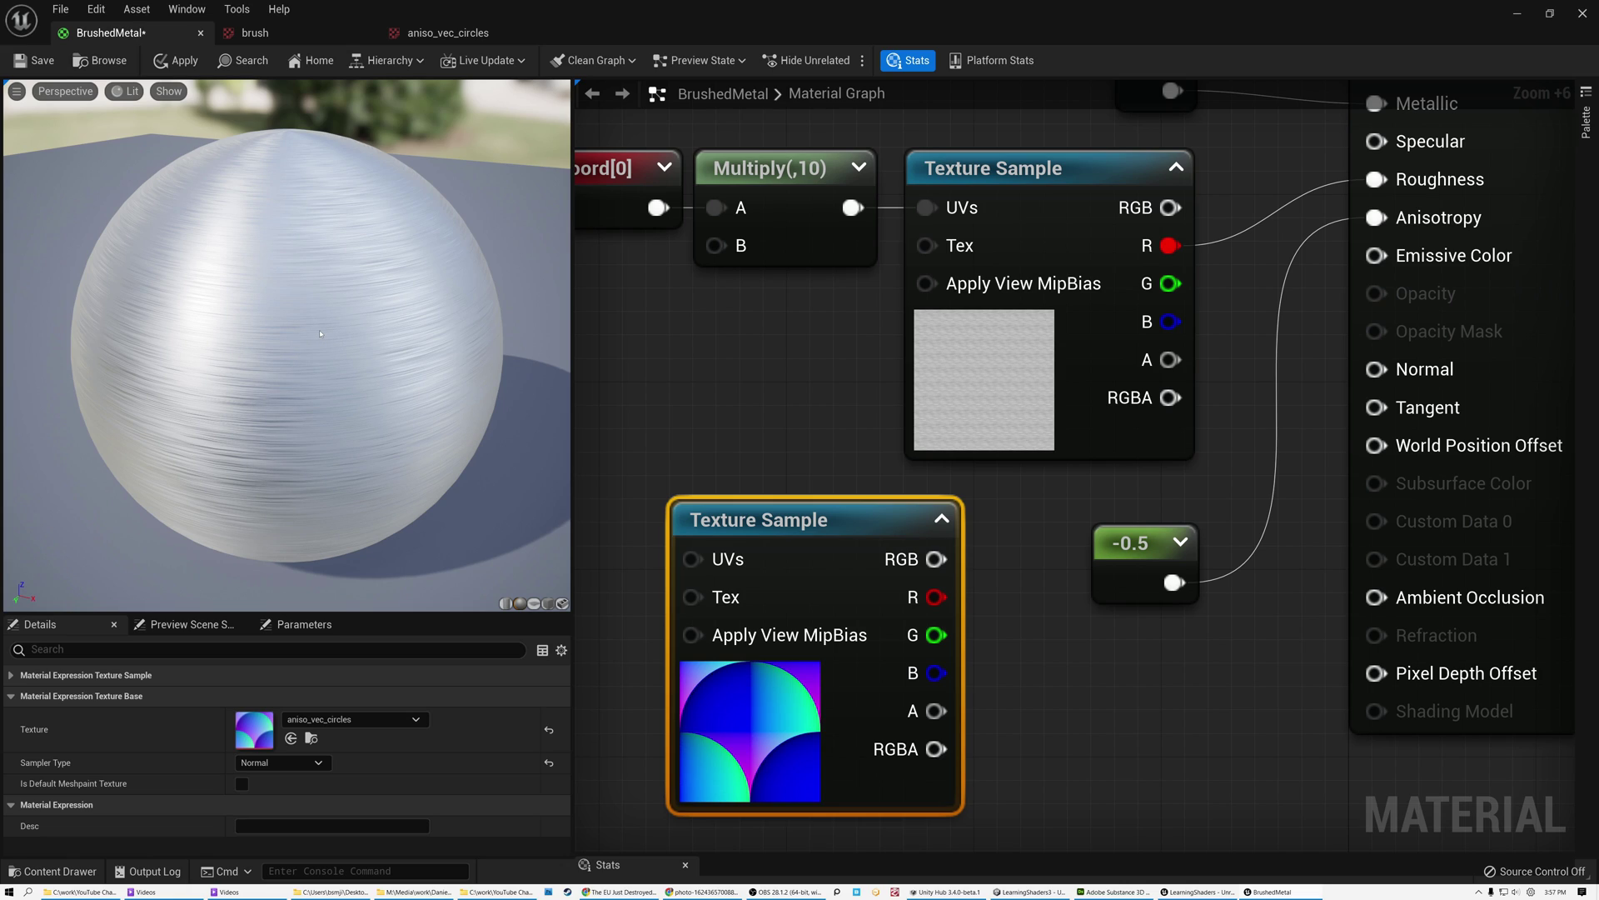
{"action": "mouse_move", "coordinate": [936, 559]}
{"action": "left_mouse_down"}
{"action": "mouse_move", "coordinate": [1275, 464]}
{"action": "mouse_move", "coordinate": [1381, 409]}
{"action": "left_mouse_up"}
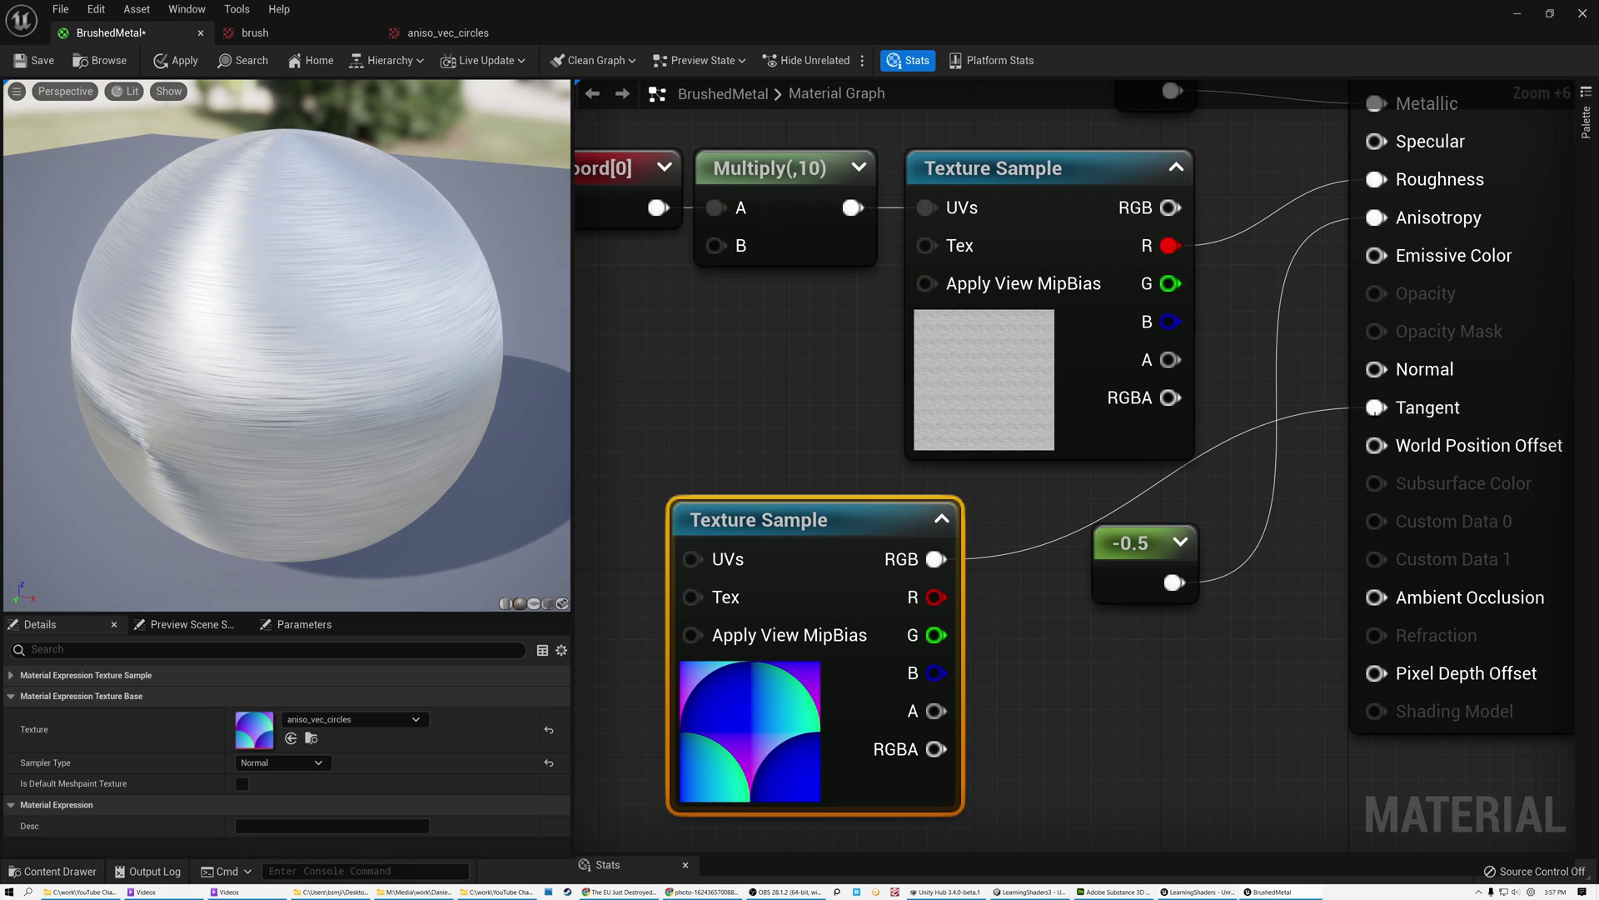
Switch the preview mesh to a cube and inspect how the circles tangent map shapes the highlights on its face
{"action": "left_click_drag", "start_coordinate": [372, 414], "coordinate": [387, 426]}
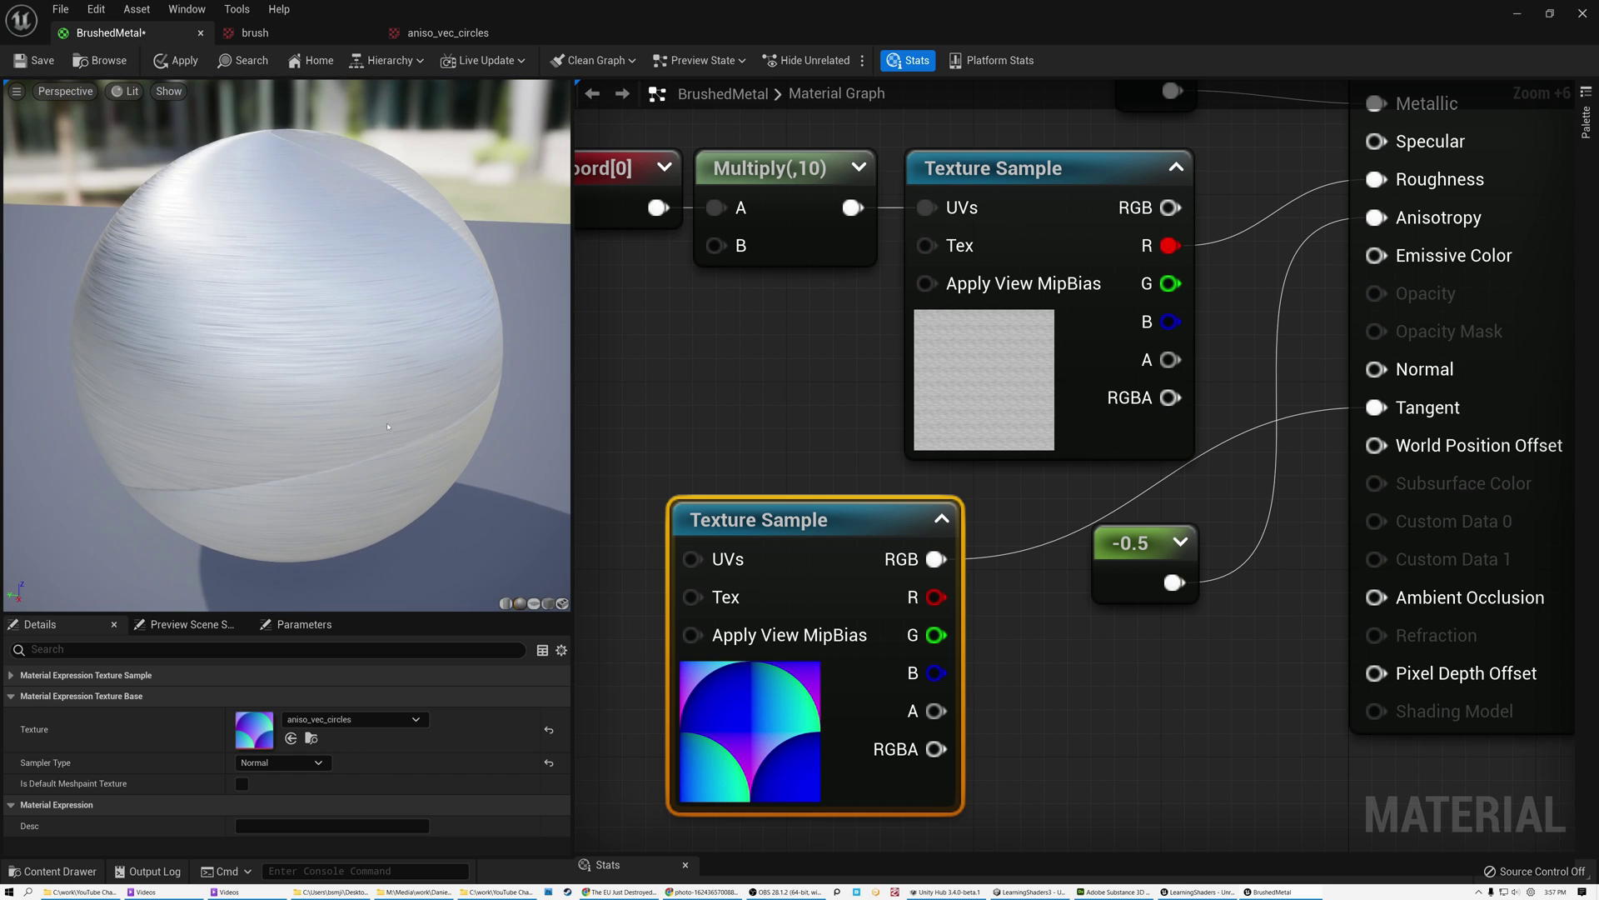
{"action": "left_click", "coordinate": [548, 603]}
{"action": "left_click", "coordinate": [534, 603]}
{"action": "left_click_drag", "start_coordinate": [376, 319], "coordinate": [439, 337]}
{"action": "left_click", "coordinate": [548, 603]}
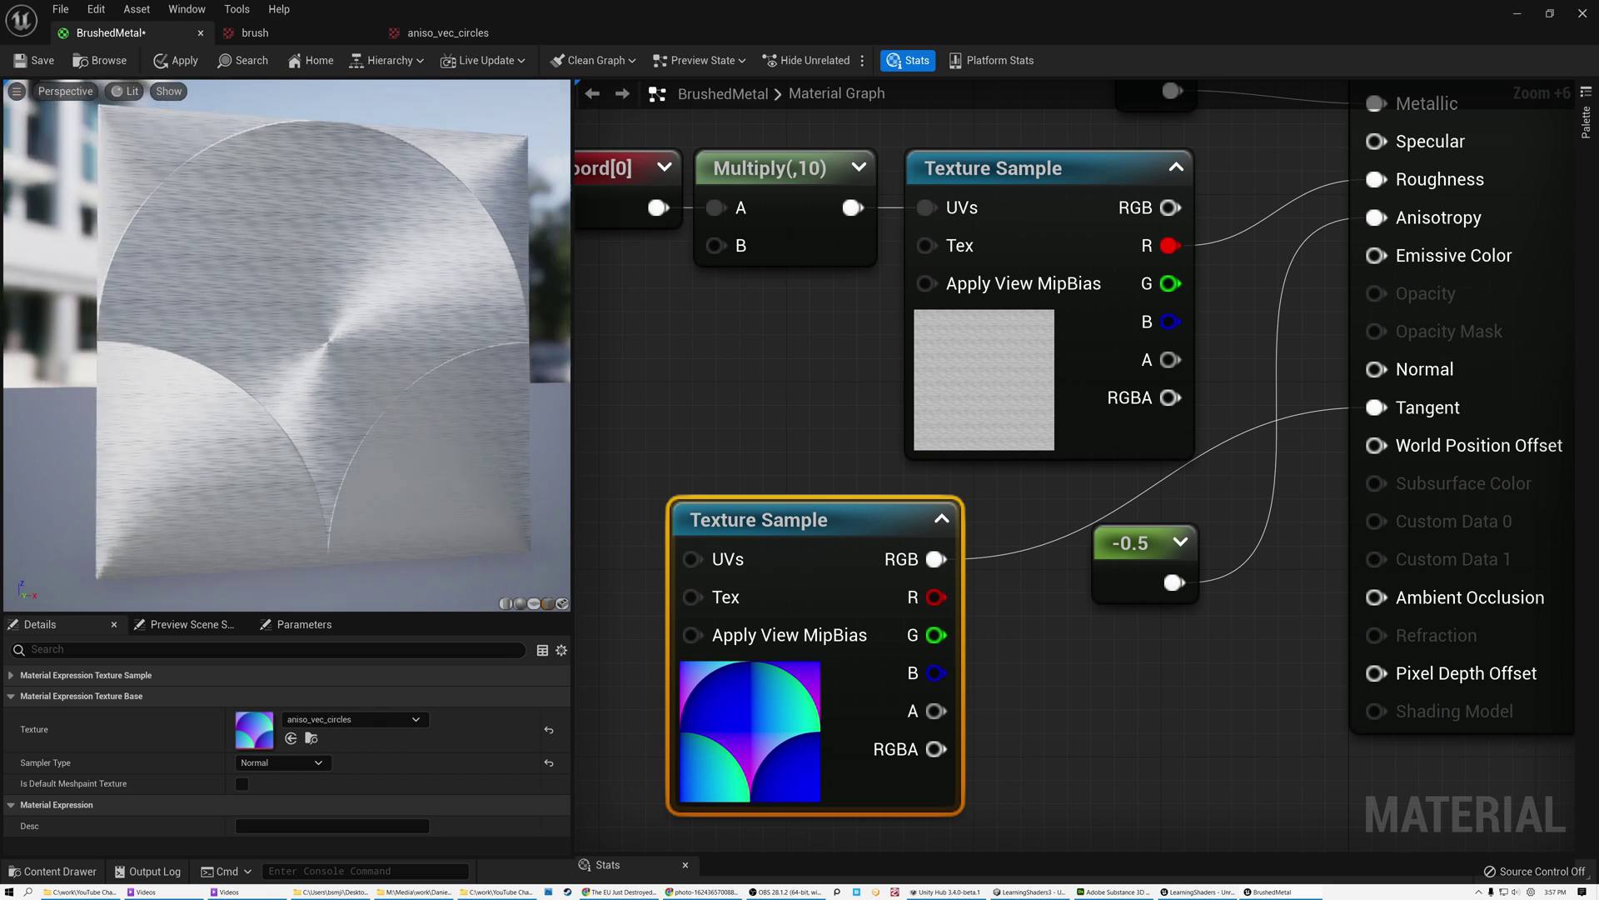
{"action": "left_click_drag", "start_coordinate": [439, 336], "coordinate": [494, 330]}
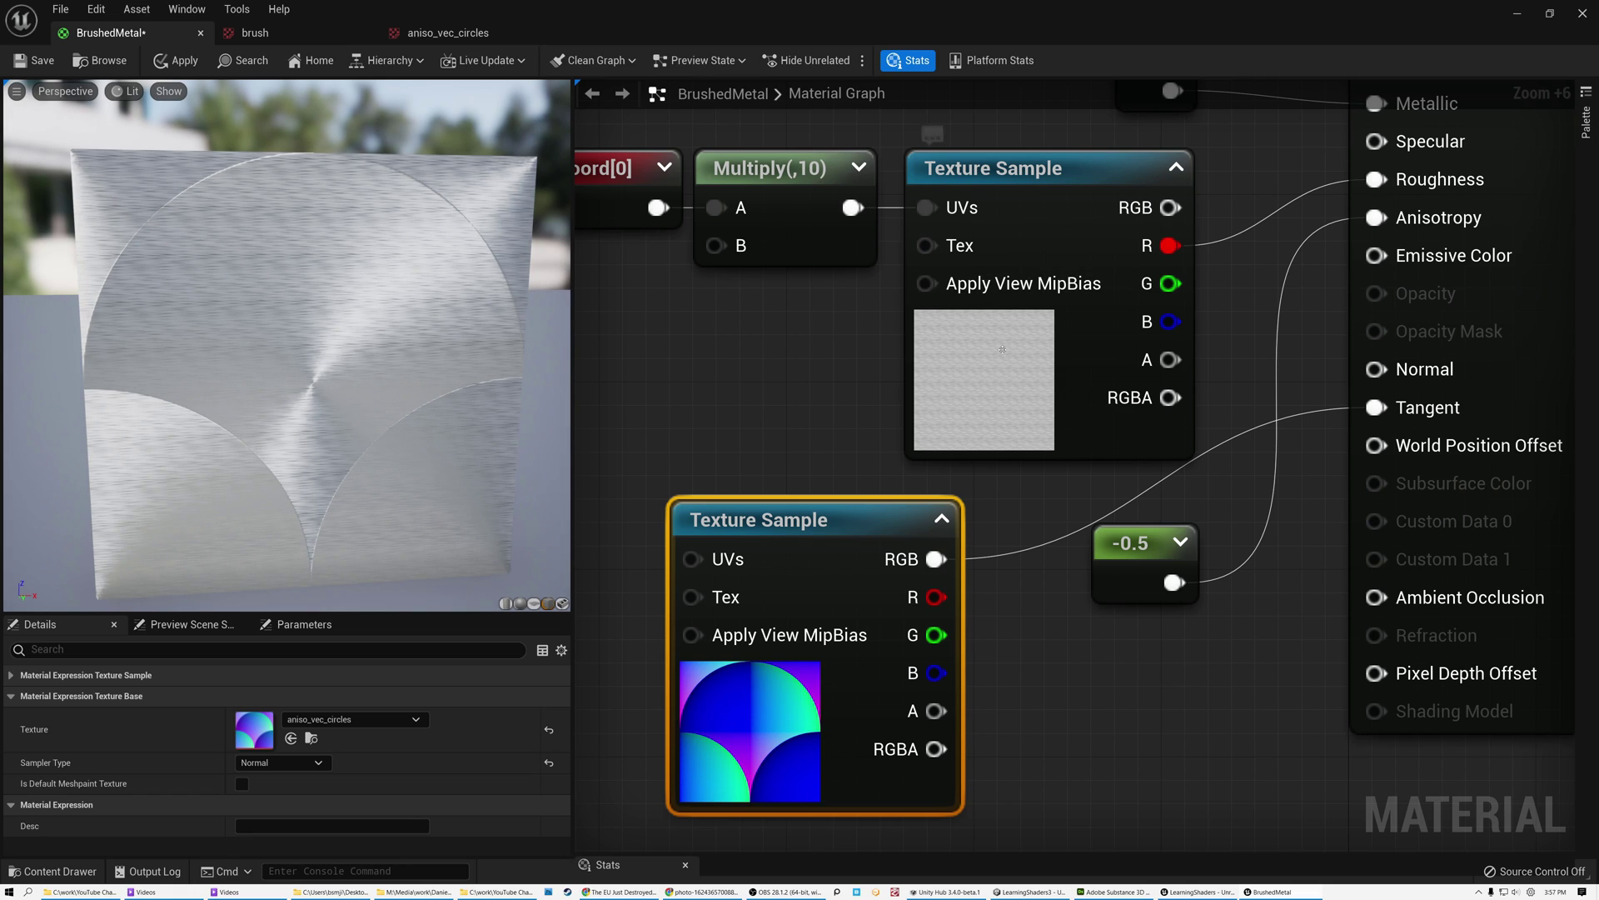
Disconnect the brush Texture Sample's R output from Roughness and inspect the circle highlights without the brush texture
{"action": "left_click", "coordinate": [988, 252]}
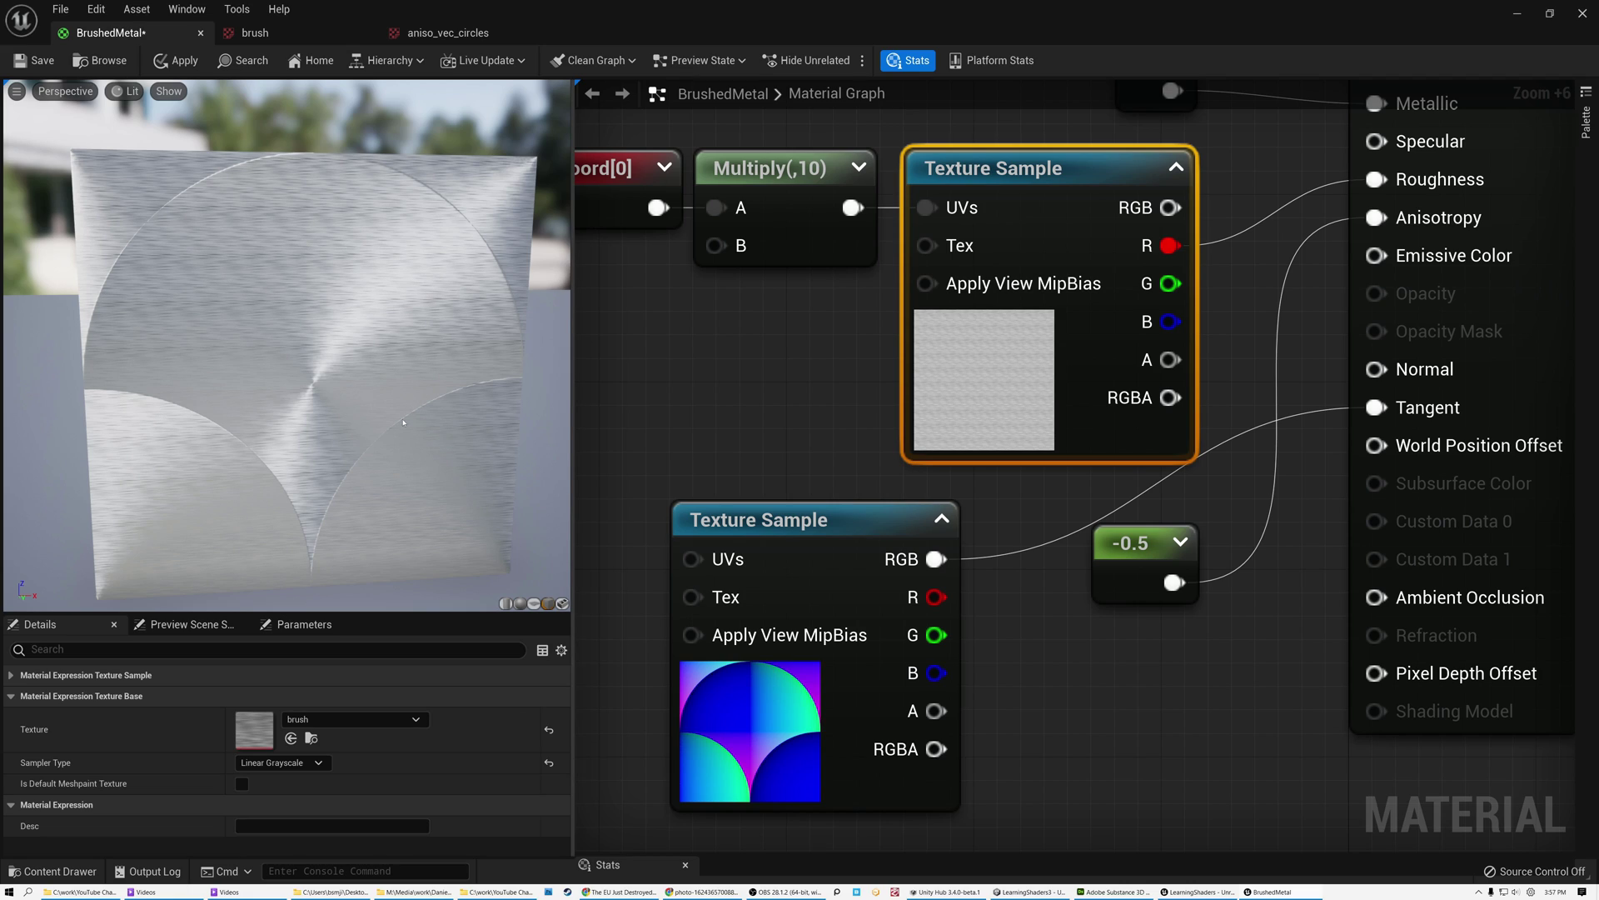
{"action": "left_click", "coordinate": [1256, 228], "text": "alt"}
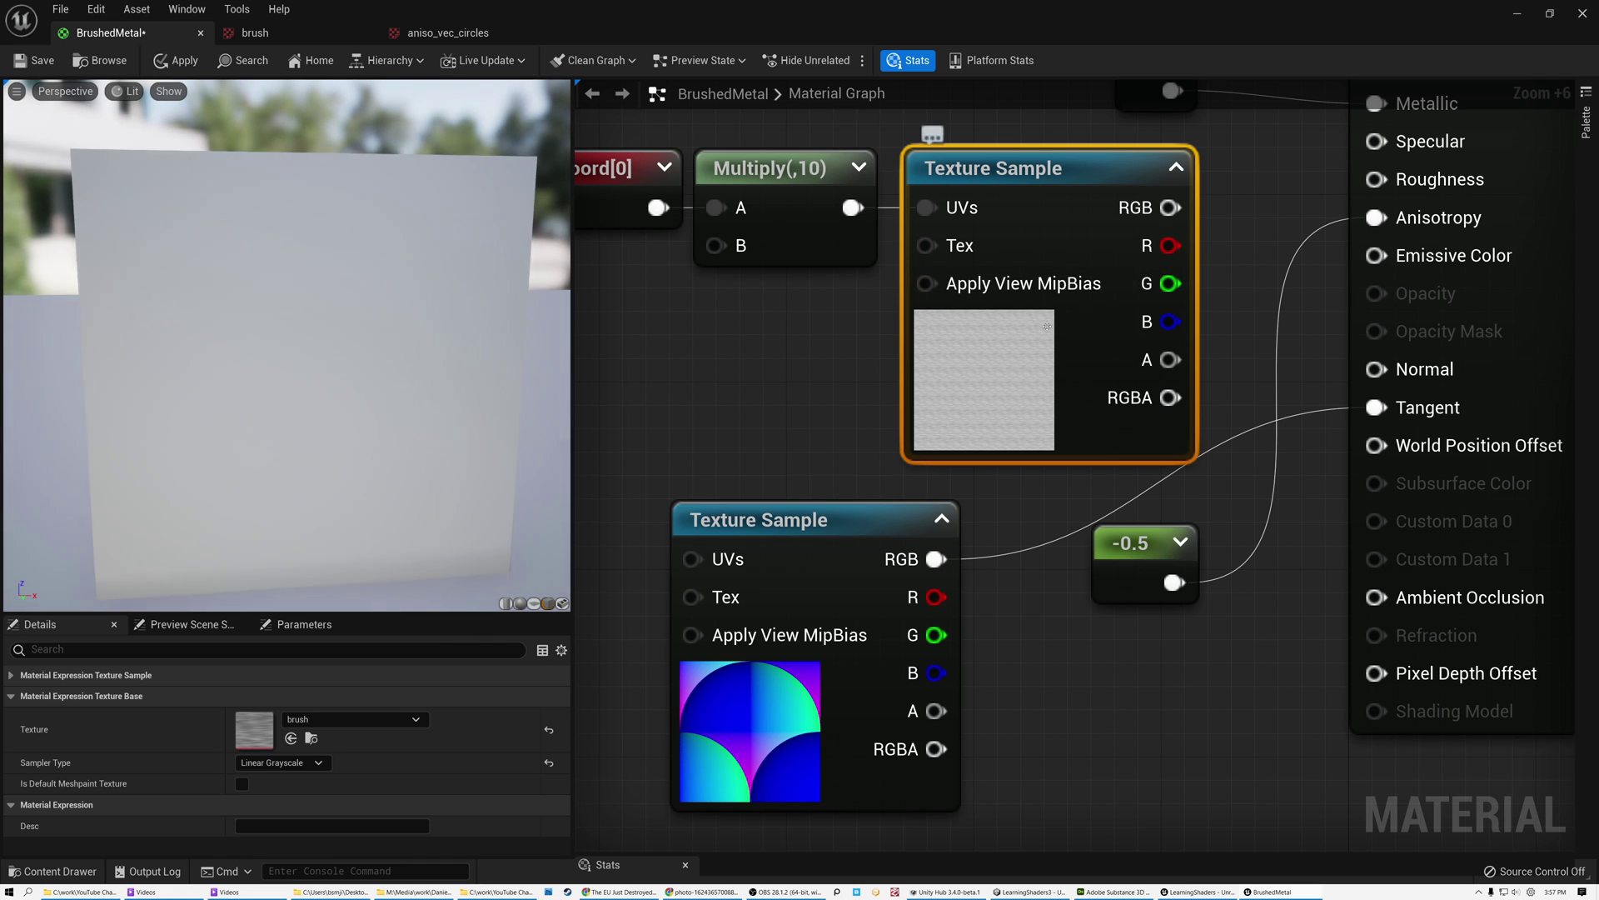
{"action": "left_click_drag", "start_coordinate": [287, 345], "coordinate": [552, 346]}
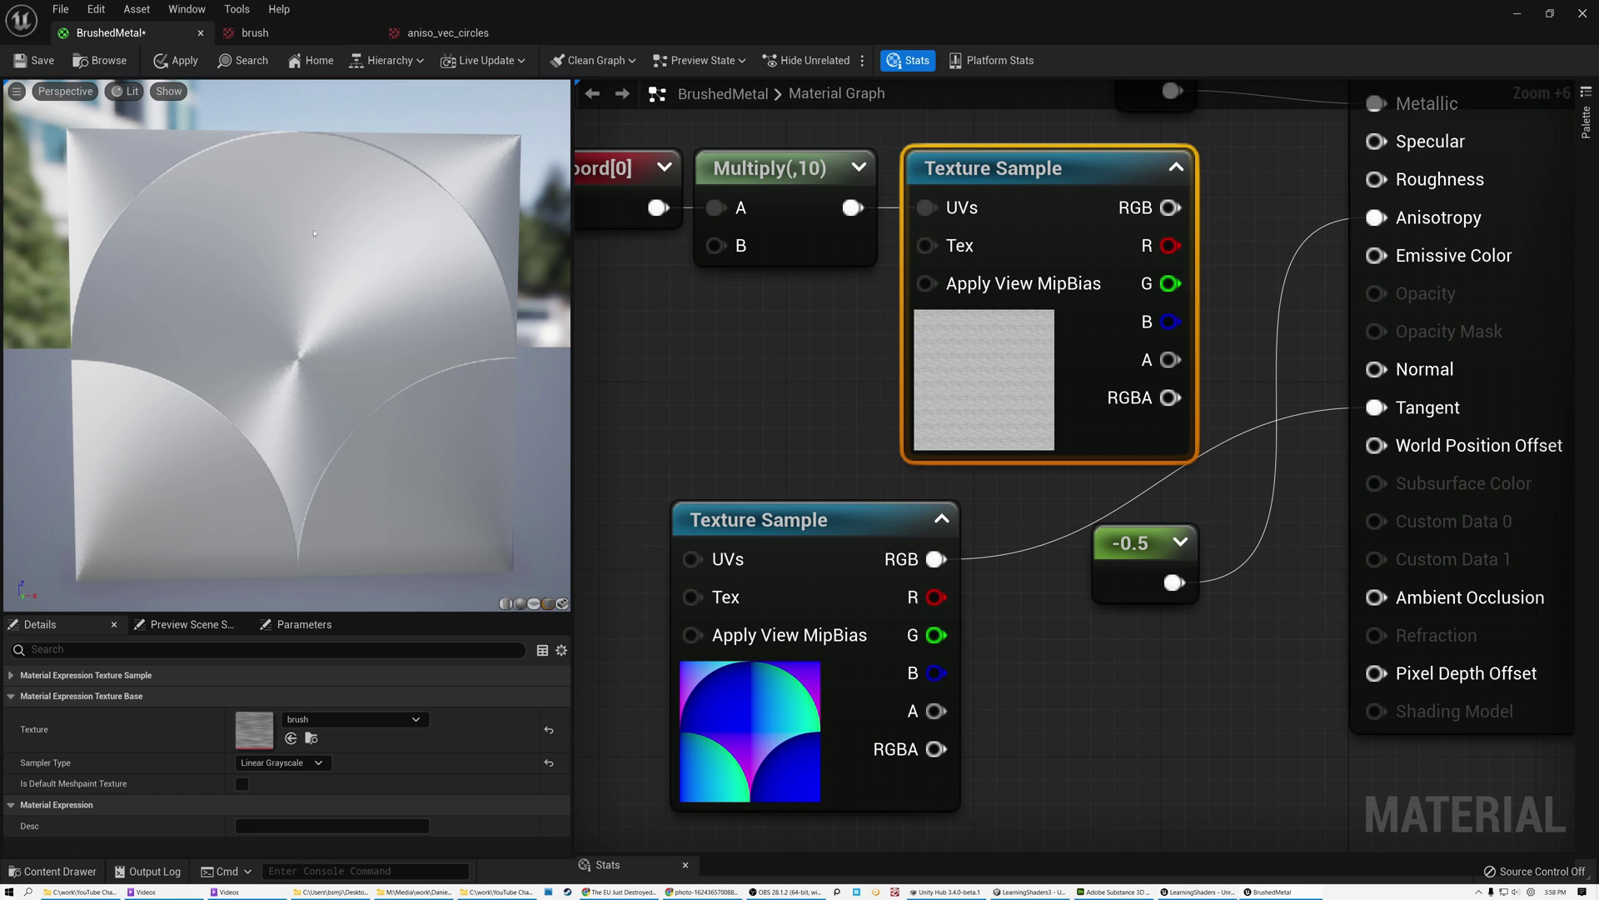
{"action": "mouse_move", "coordinate": [282, 351]}
{"action": "left_mouse_down"}
{"action": "mouse_move", "coordinate": [250, 351]}
{"action": "mouse_move", "coordinate": [283, 350]}
{"action": "mouse_move", "coordinate": [249, 351]}
{"action": "mouse_move", "coordinate": [291, 400]}
{"action": "mouse_move", "coordinate": [291, 371]}
{"action": "mouse_move", "coordinate": [262, 367]}
{"action": "mouse_move", "coordinate": [283, 362]}
{"action": "left_mouse_up"}
Set the Base Color constant to 0.9 and check the result on the preview cube
{"action": "scroll", "coordinate": [776, 426], "scroll_direction": "down", "scroll_amount": 6}
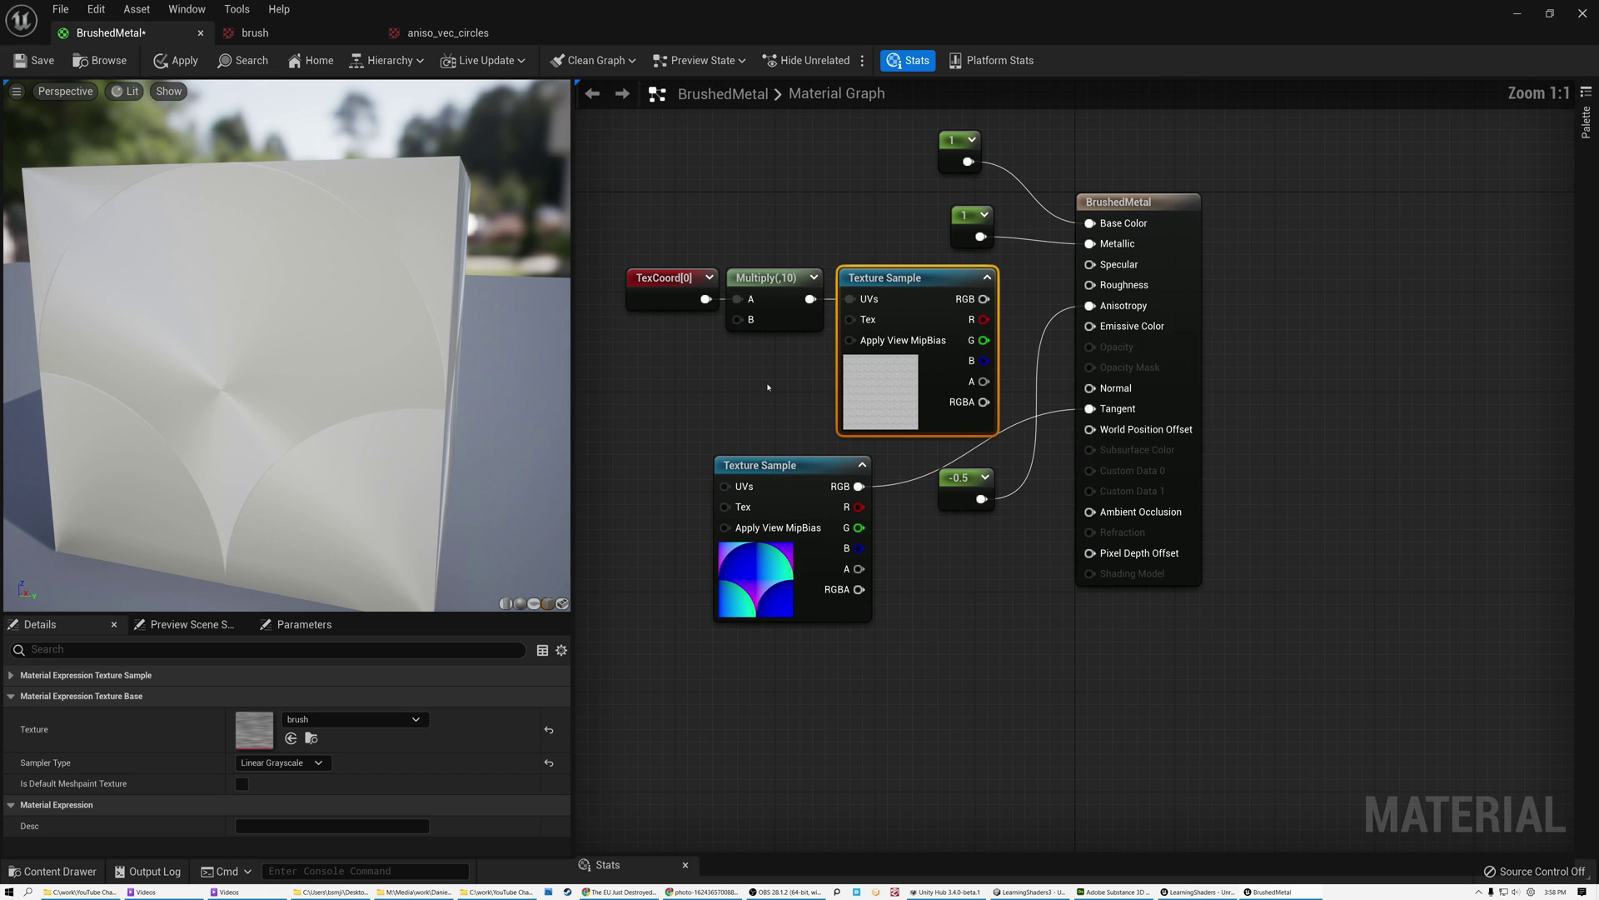
{"action": "left_click", "coordinate": [953, 136]}
{"action": "left_click_drag", "start_coordinate": [275, 366], "coordinate": [279, 387]}
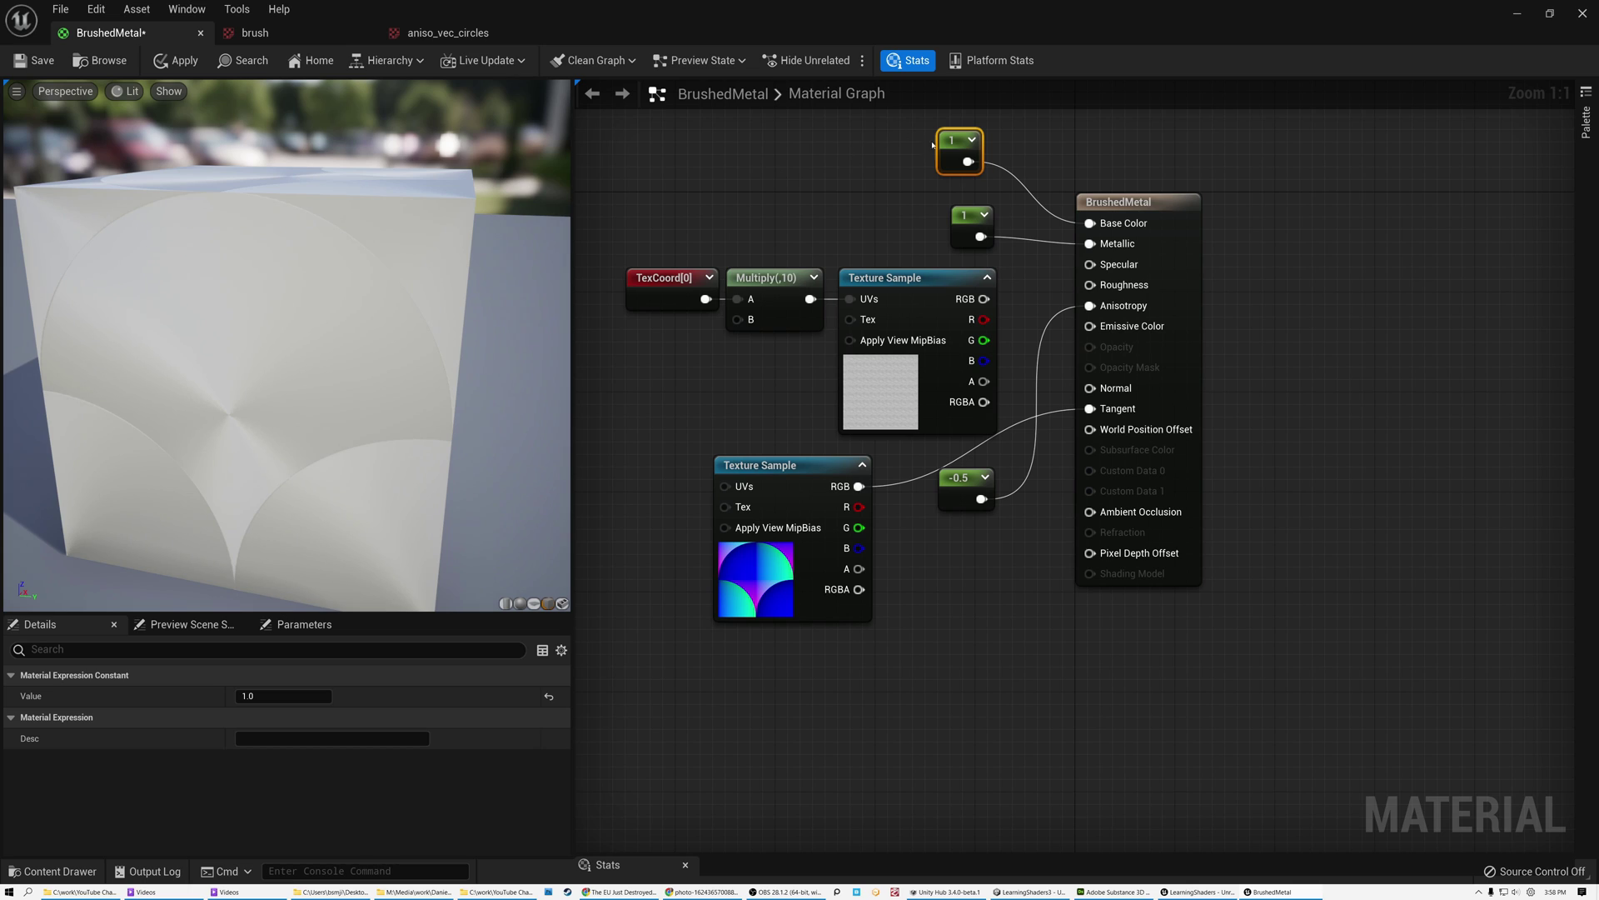
{"action": "left_click", "coordinate": [275, 696]}
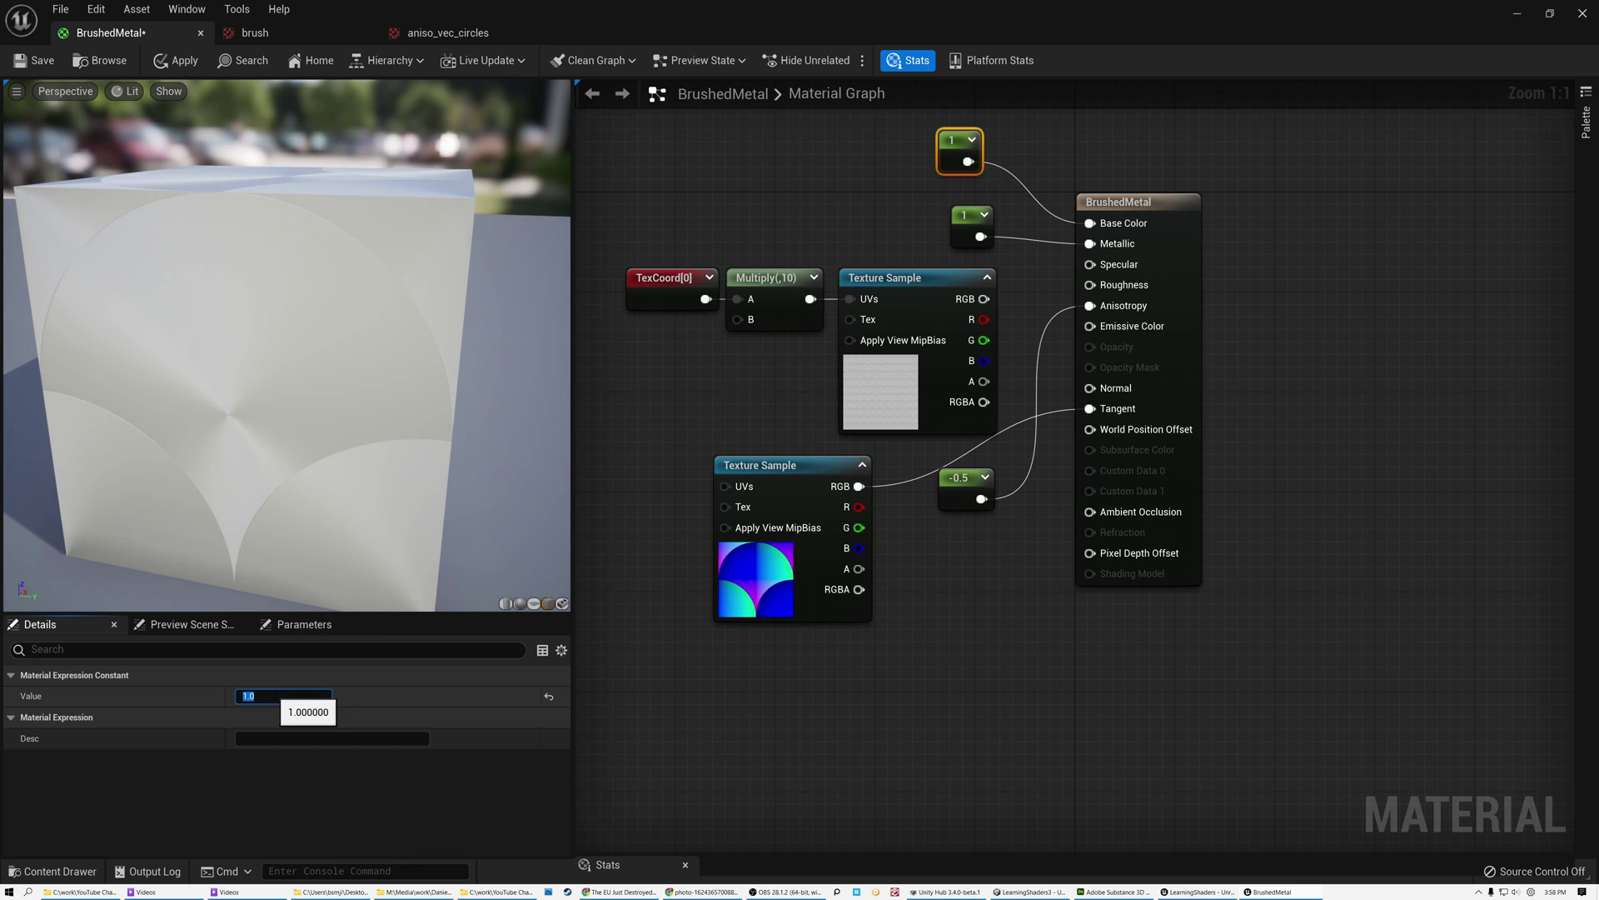
{"action": "type", "text": "0.9"}
{"action": "key", "text": "Return"}
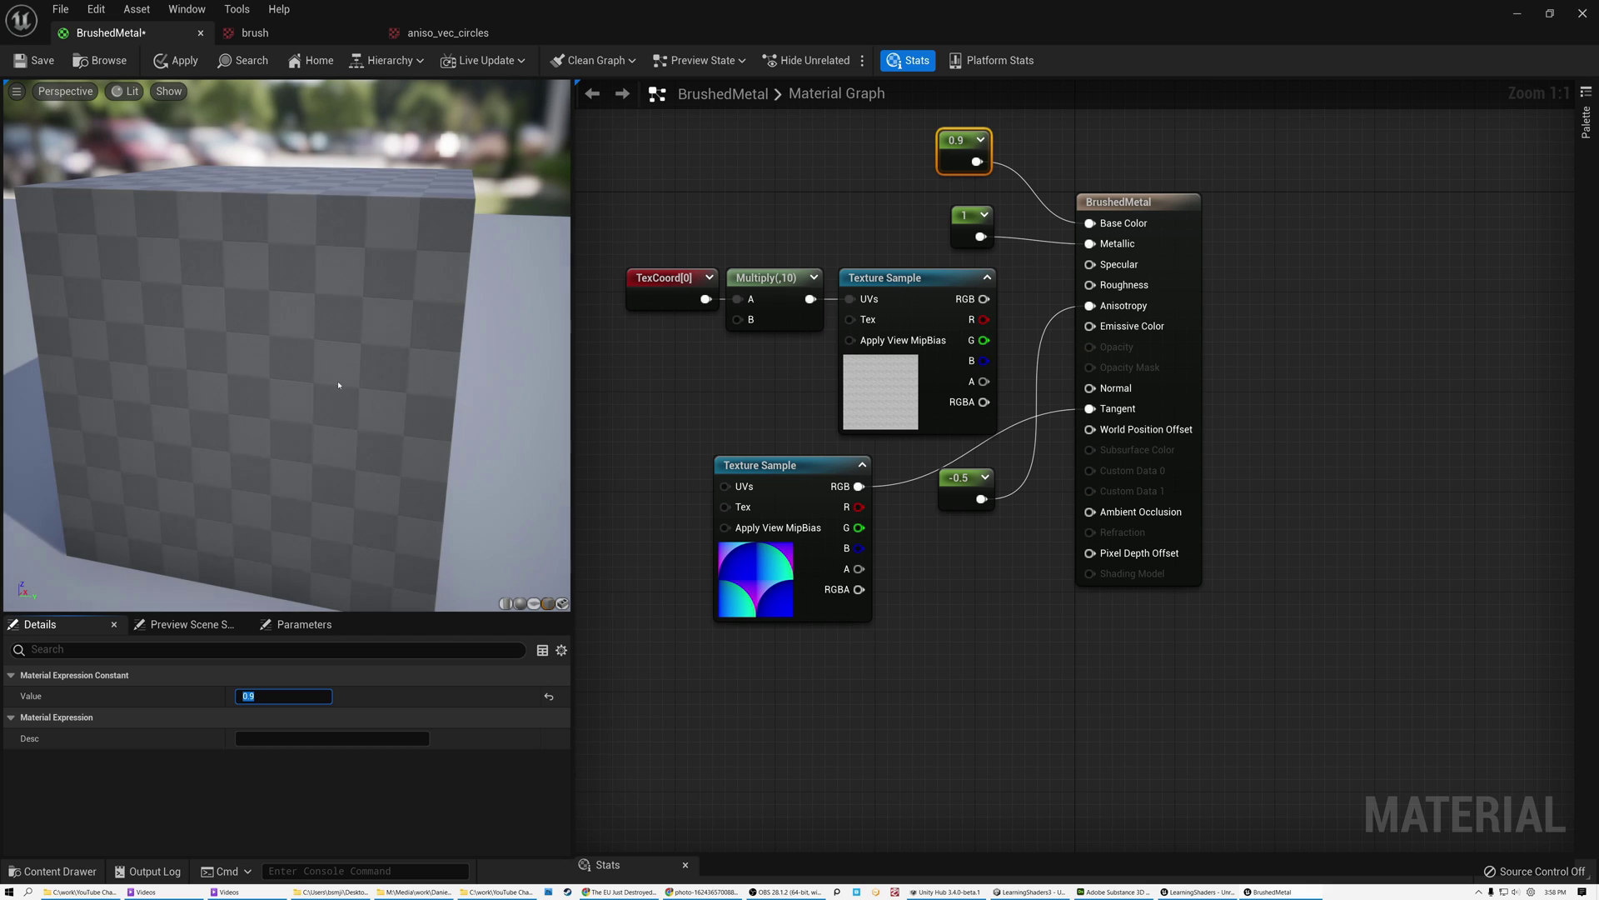
{"action": "left_click_drag", "start_coordinate": [279, 388], "coordinate": [241, 379]}
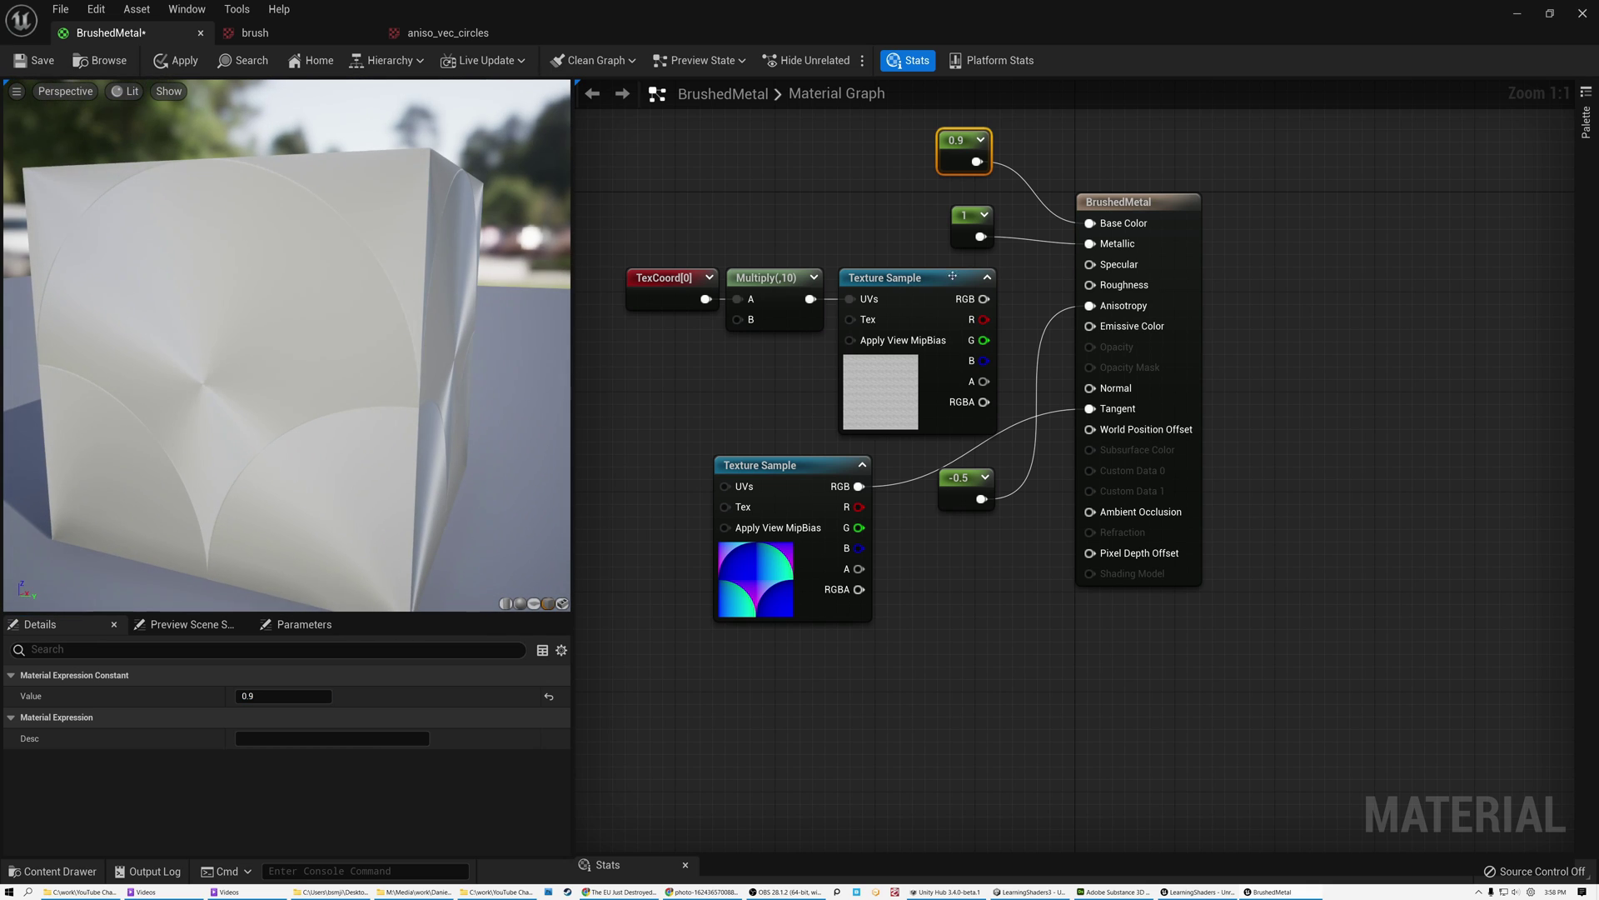
Tidy the graph: shift the brush texture nodes away from the material node, and place the -0.5 constant and circles Texture Sample nearer their inputs
{"action": "left_click", "coordinate": [968, 223]}
{"action": "left_click_drag", "start_coordinate": [683, 242], "coordinate": [765, 280]}
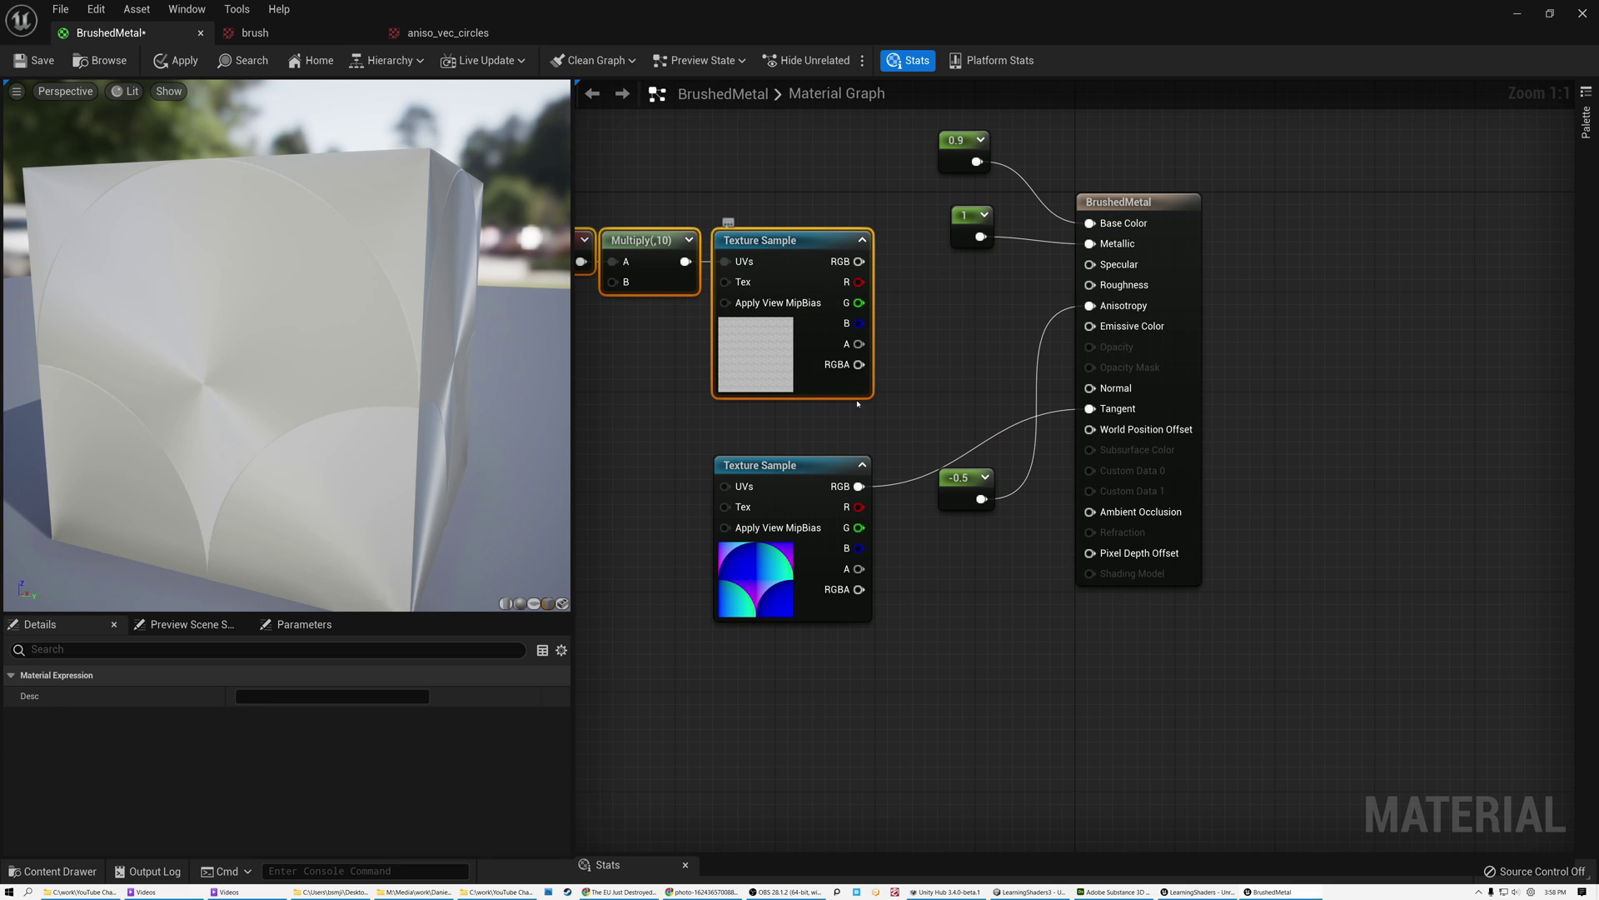
{"action": "left_click_drag", "start_coordinate": [966, 493], "coordinate": [979, 306]}
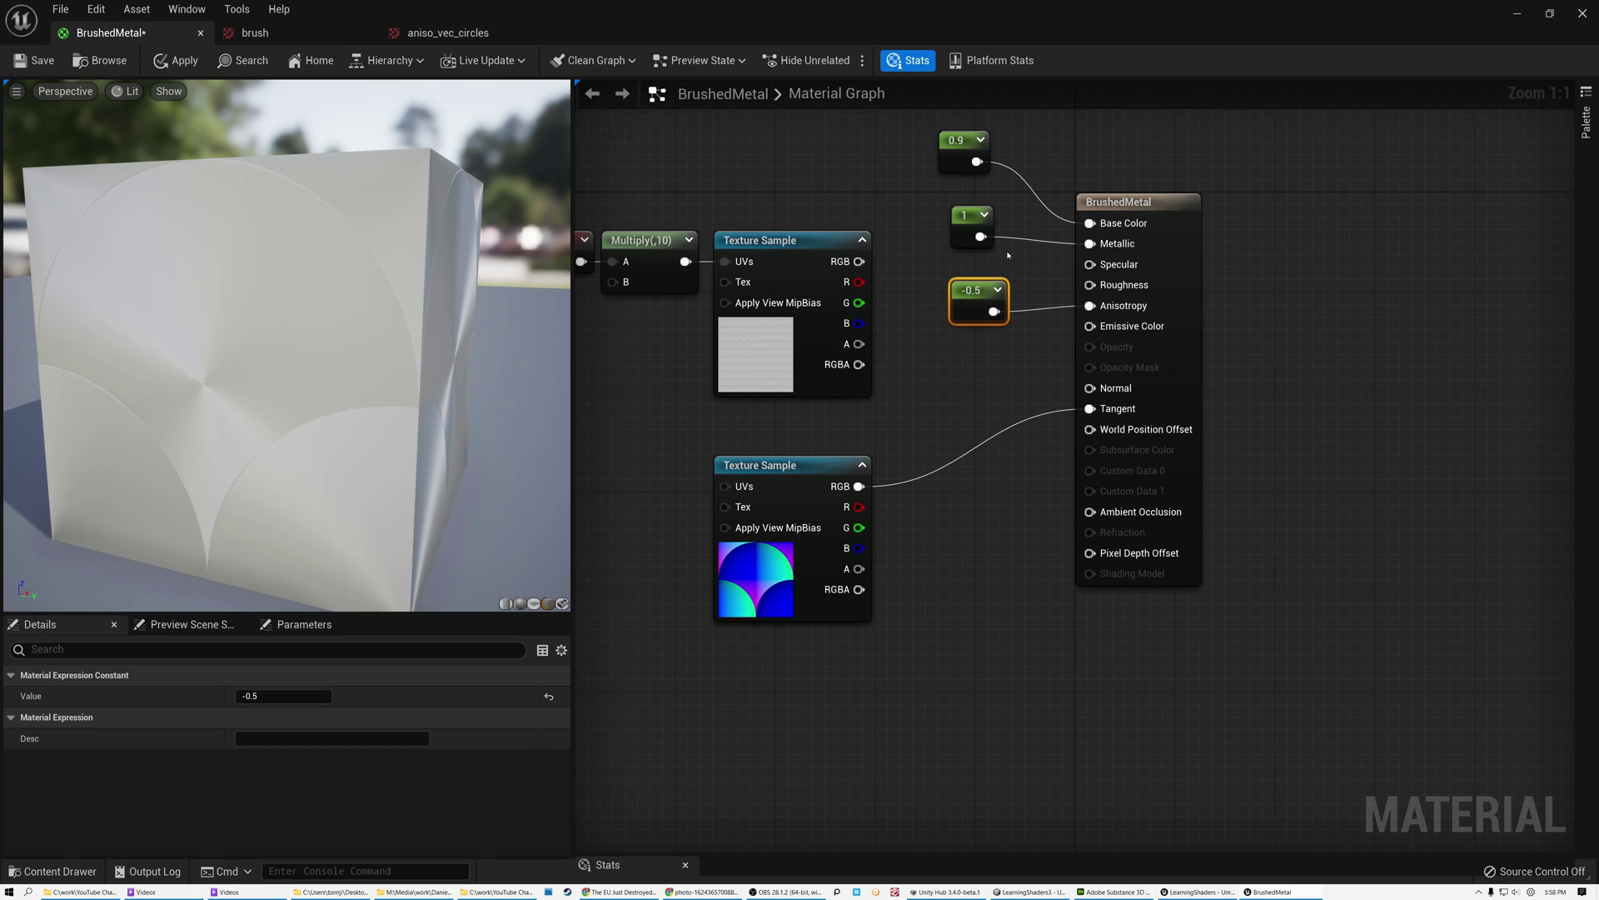
{"action": "left_click_drag", "start_coordinate": [776, 466], "coordinate": [926, 428]}
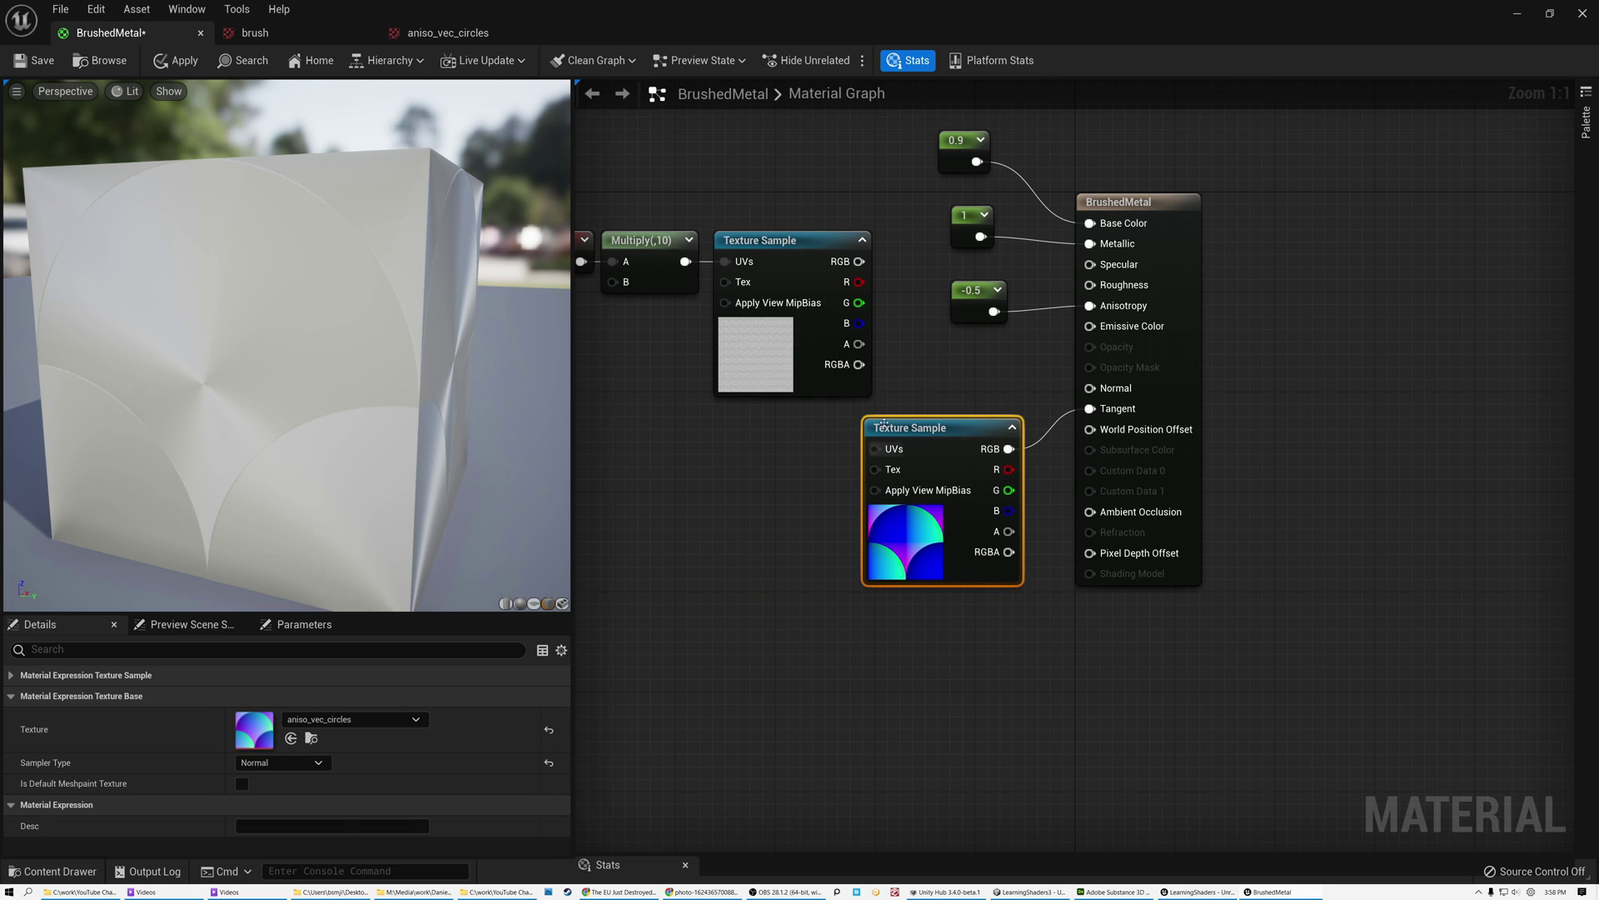
{"action": "scroll", "coordinate": [981, 376], "scroll_direction": "up", "scroll_amount": 4}
{"action": "left_click_drag", "start_coordinate": [894, 466], "coordinate": [875, 508]}
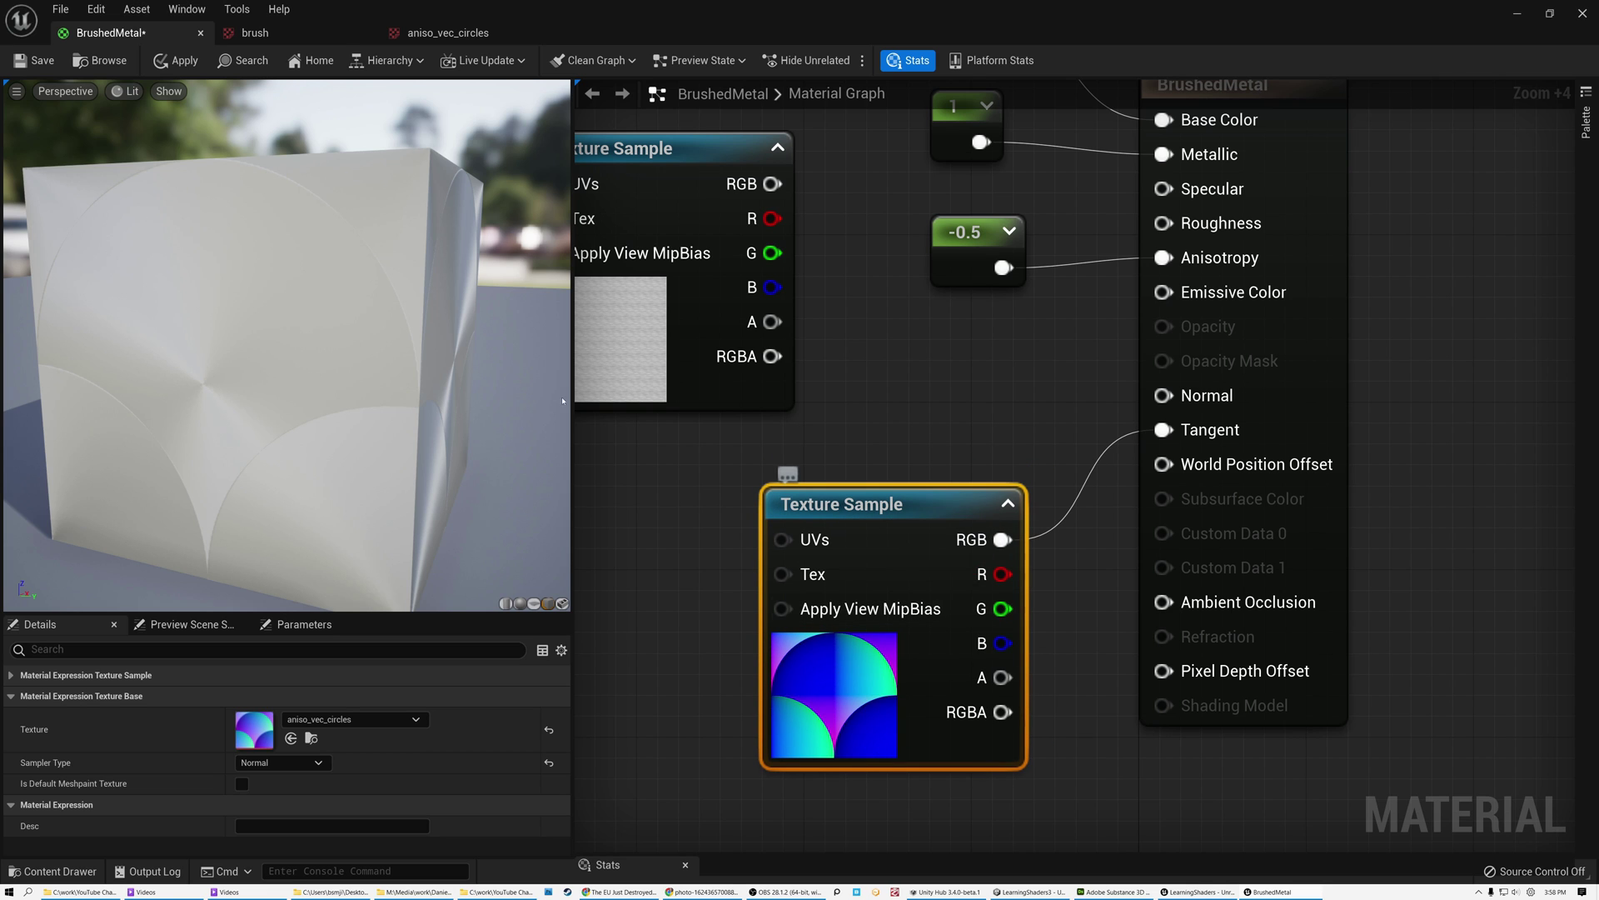
Orbit around the preview cube to examine the anisotropic circle highlights on its sides, top and corner
{"action": "left_click_drag", "start_coordinate": [283, 350], "coordinate": [450, 350]}
{"action": "left_click_drag", "start_coordinate": [329, 333], "coordinate": [329, 400]}
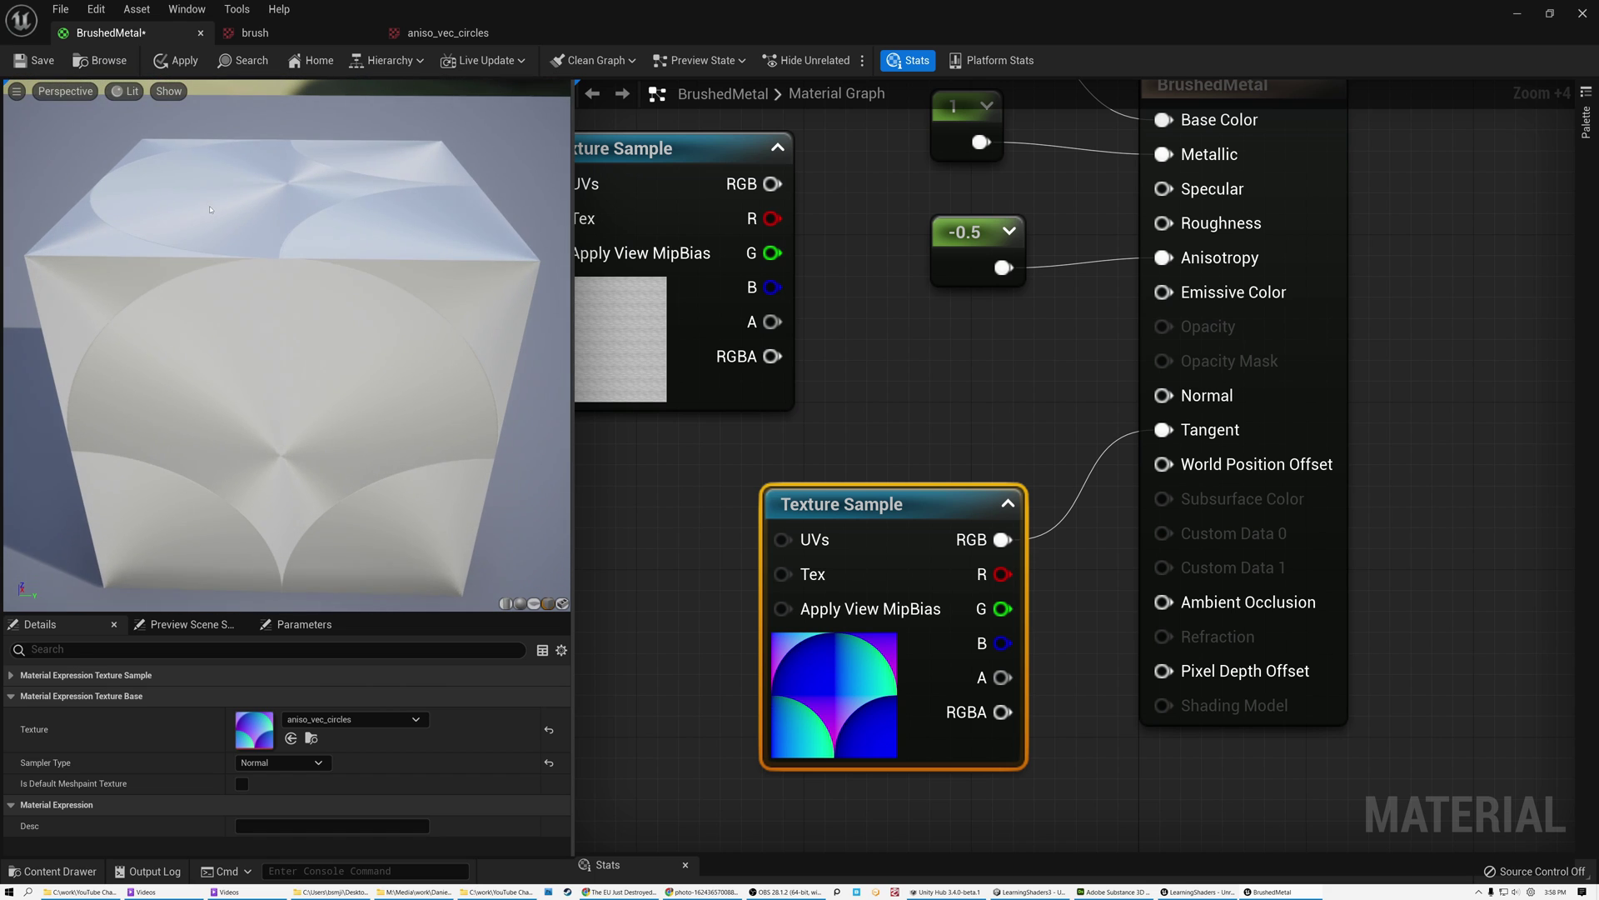
{"action": "scroll", "coordinate": [329, 333], "scroll_direction": "down", "scroll_amount": 5}
{"action": "left_click_drag", "start_coordinate": [329, 334], "coordinate": [394, 317]}
{"action": "scroll", "coordinate": [288, 345], "scroll_direction": "up", "scroll_amount": 6}
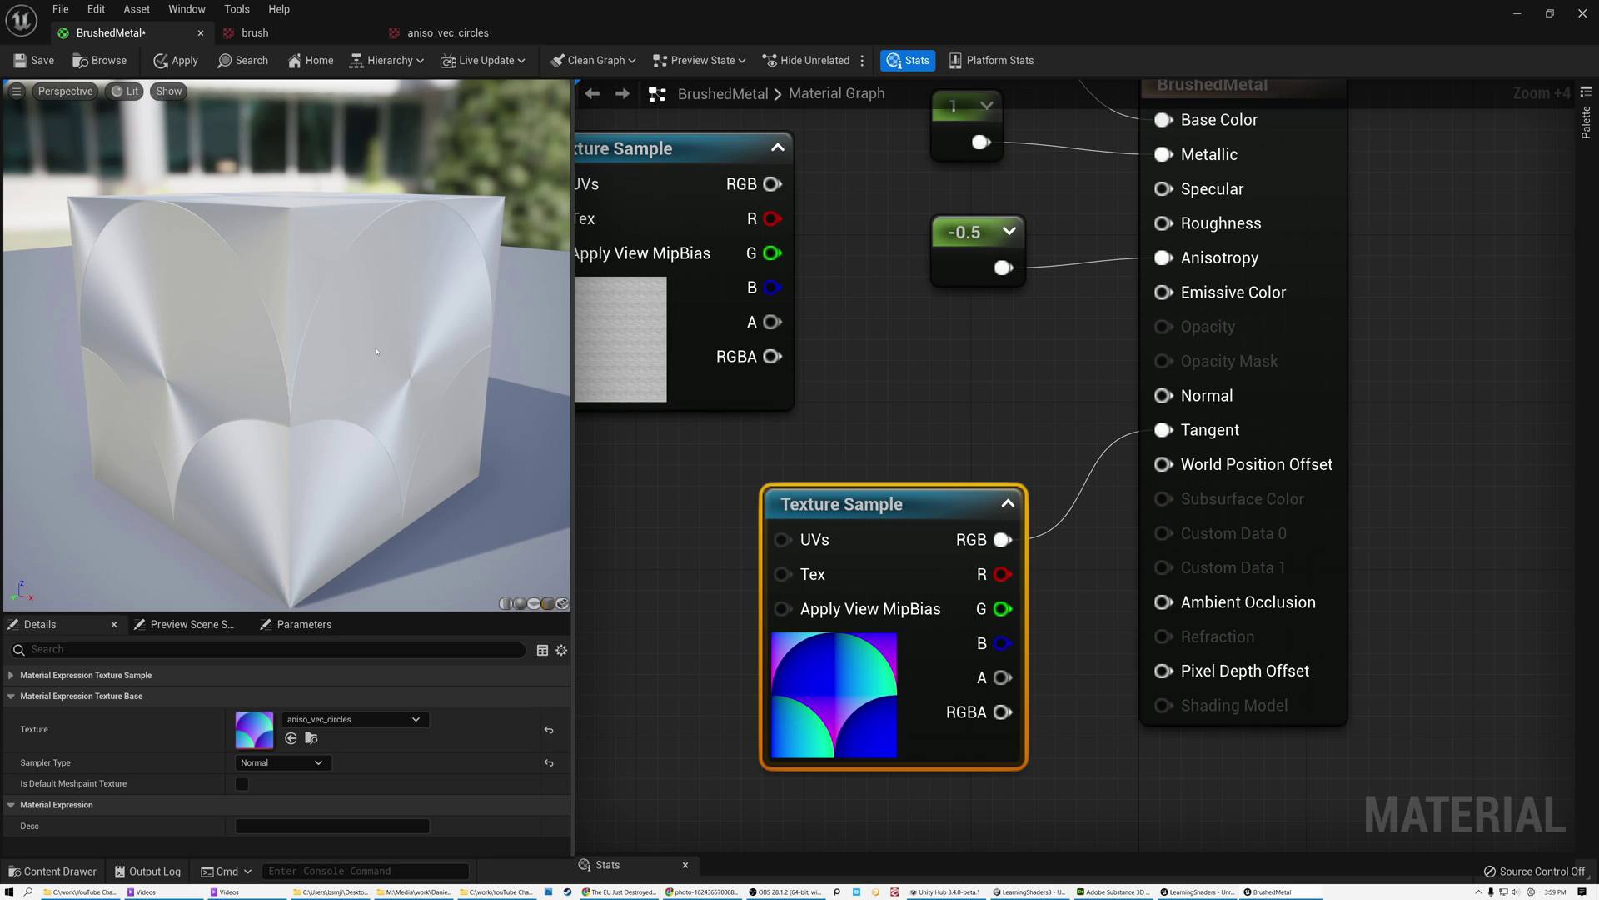
{"action": "scroll", "coordinate": [376, 352], "scroll_direction": "down", "scroll_amount": 2}
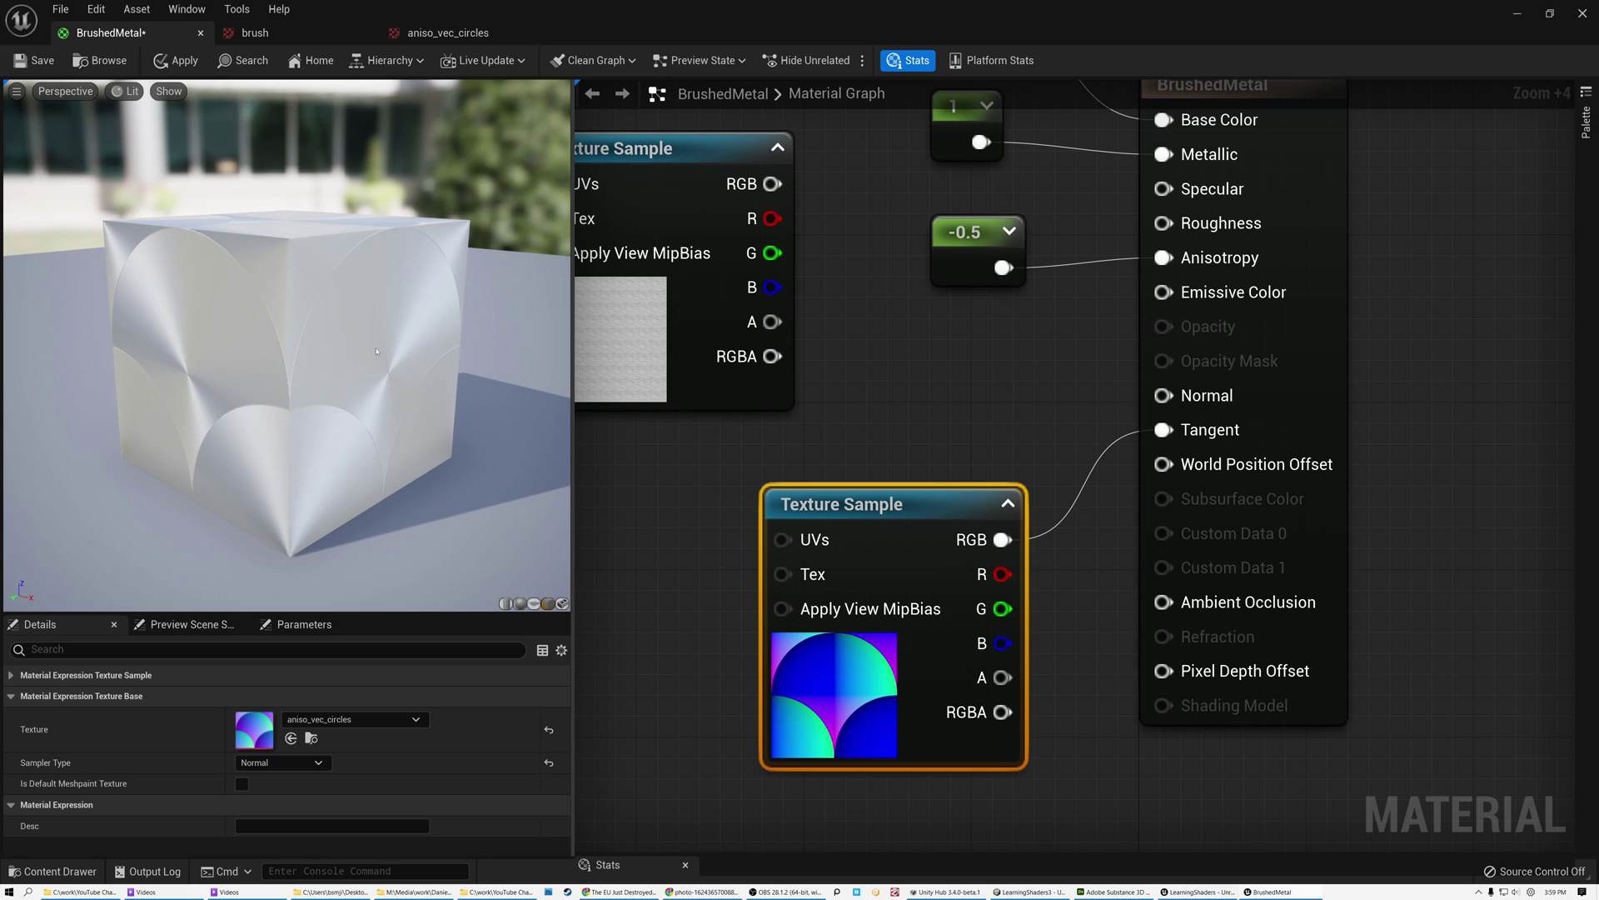